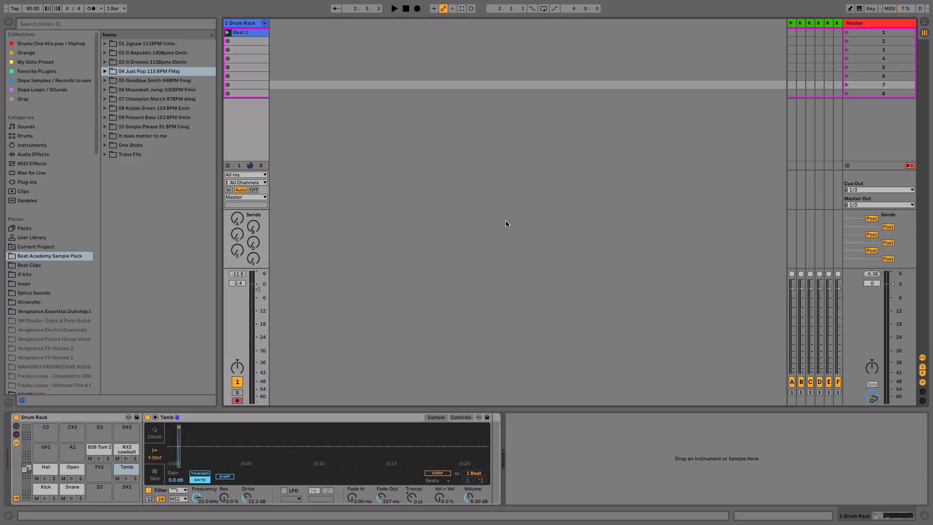
- Play the Beat 1 clip with its MIDI notes in view, and return to the track's Drum Rack devices
{"action": "double_click", "coordinate": [242, 32]}
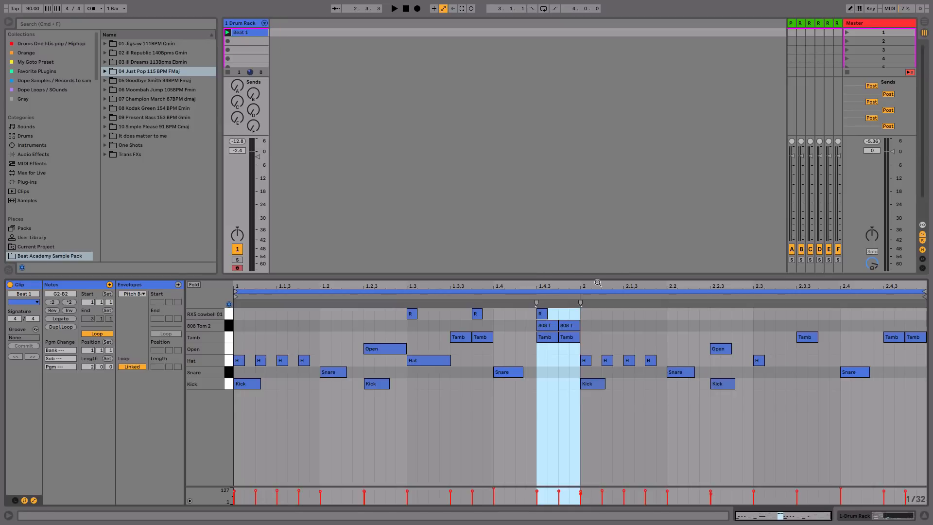
{"action": "key", "text": "space"}
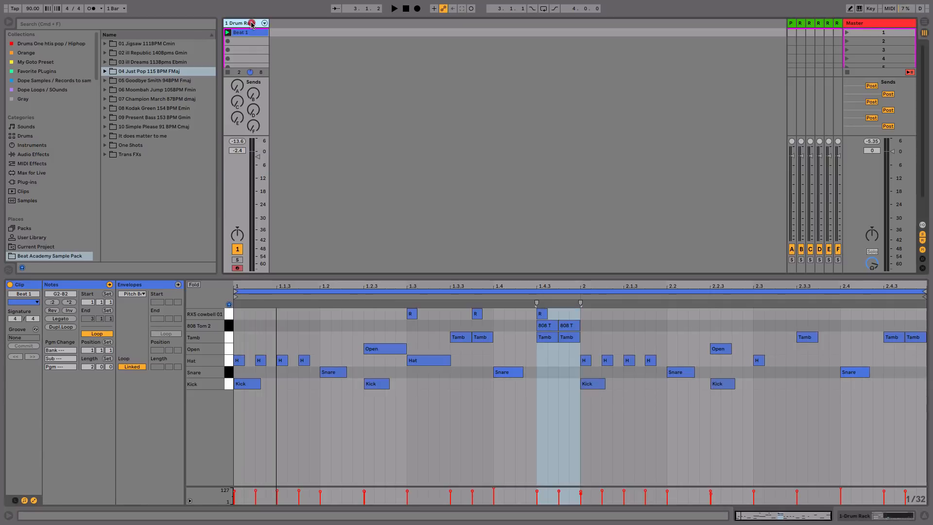
{"action": "left_click", "coordinate": [233, 24]}
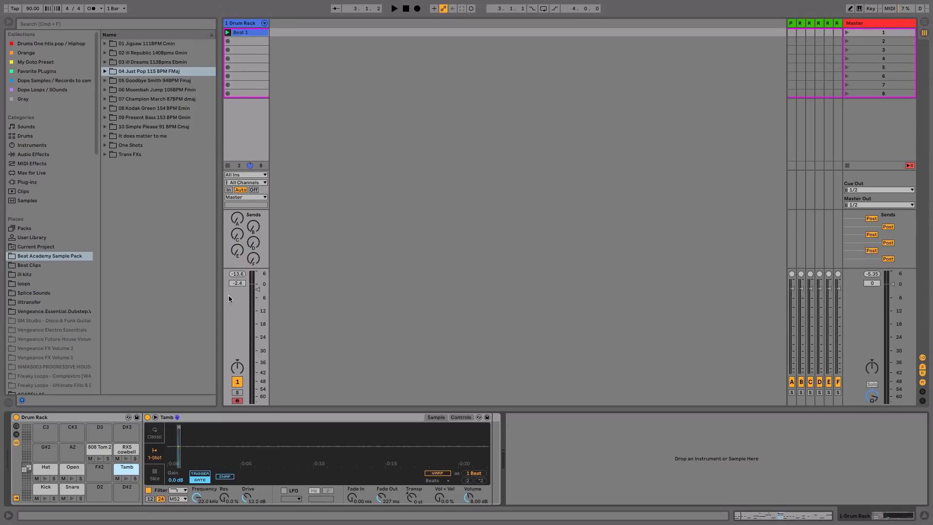
- Audition the Kick pad, browse its replacement samples in hot-swap mode and preview Snare.wav from the 04 Just Pop 115 BPM FMaj folder
{"action": "left_click", "coordinate": [46, 498]}
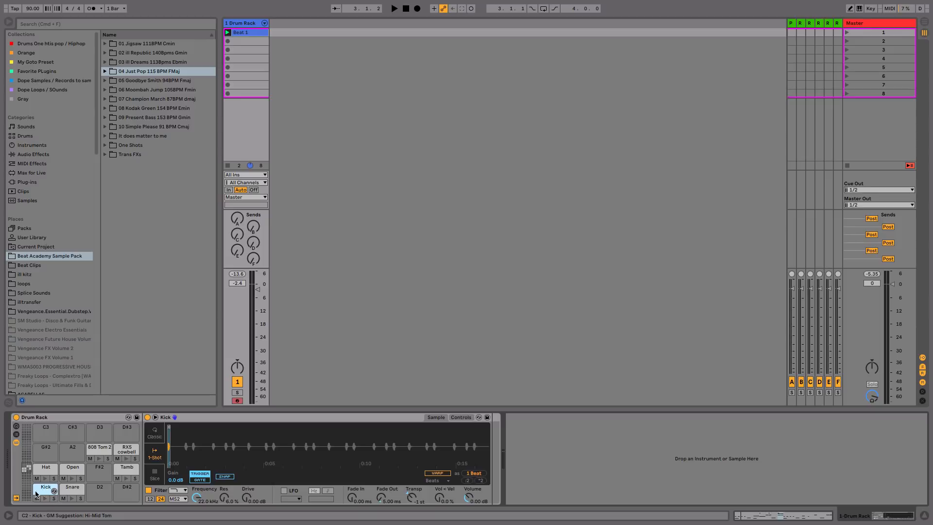
{"action": "left_click", "coordinate": [54, 491]}
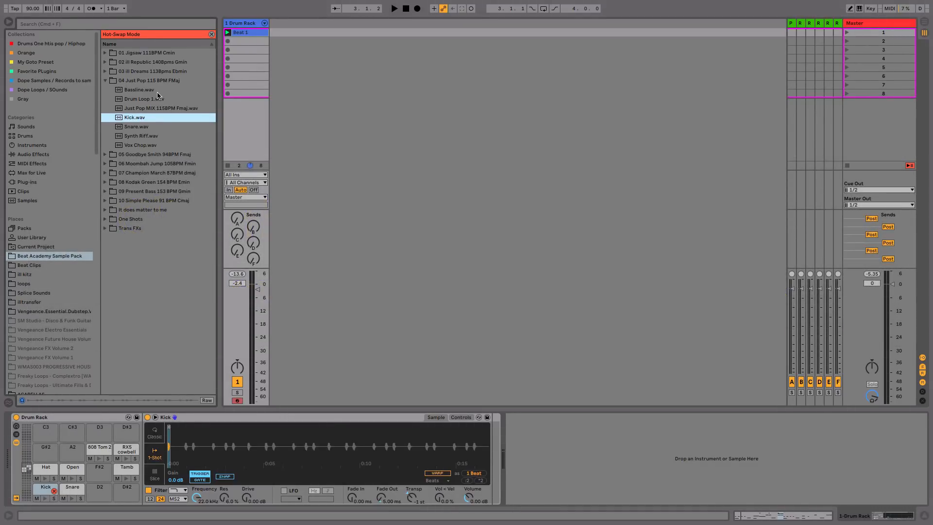
{"action": "left_click", "coordinate": [143, 128]}
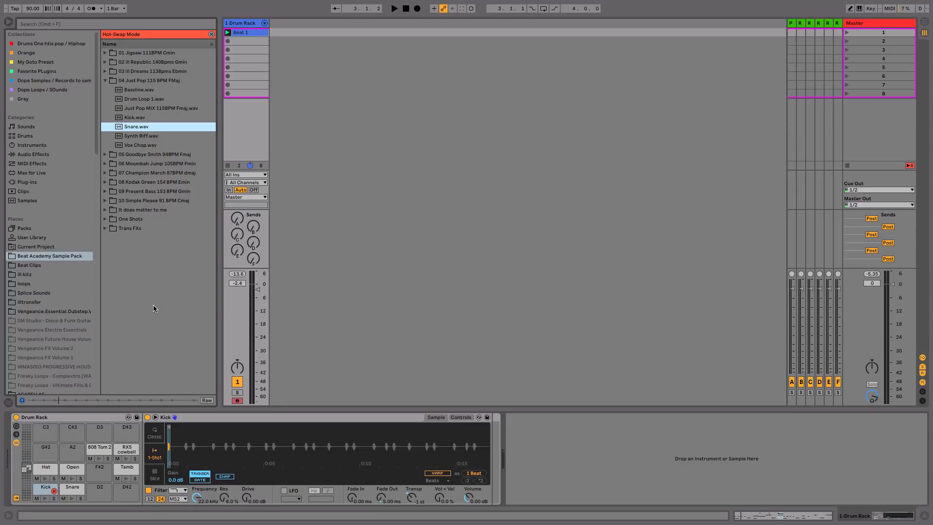
- Audition the Kick and Snare pads and leave hot-swap mode without replacing a sample
{"action": "left_click", "coordinate": [46, 498]}
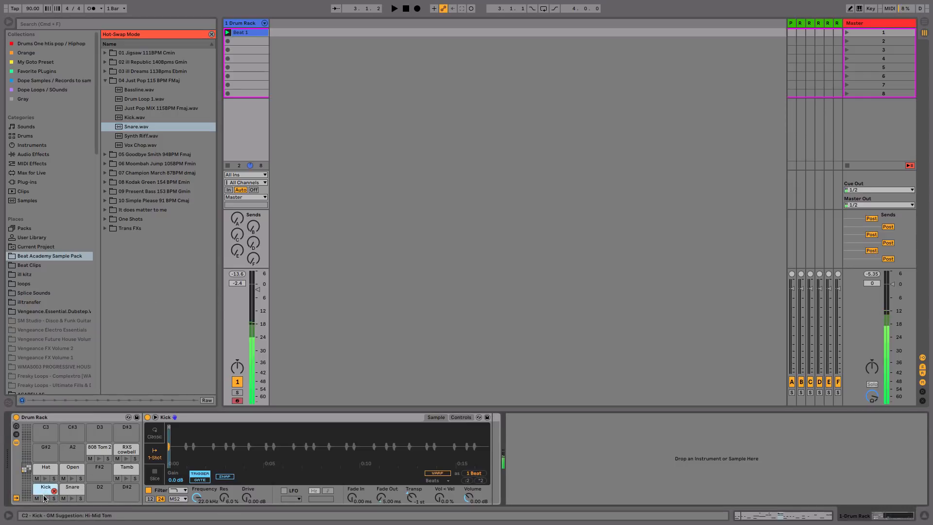
{"action": "left_click", "coordinate": [71, 498]}
{"action": "left_click", "coordinate": [69, 488]}
{"action": "left_click", "coordinate": [73, 498]}
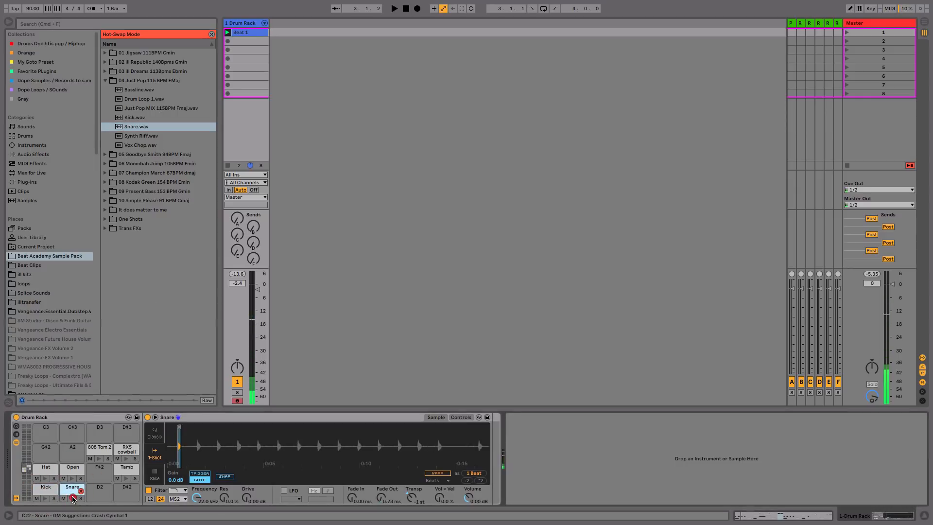
{"action": "left_click", "coordinate": [45, 490]}
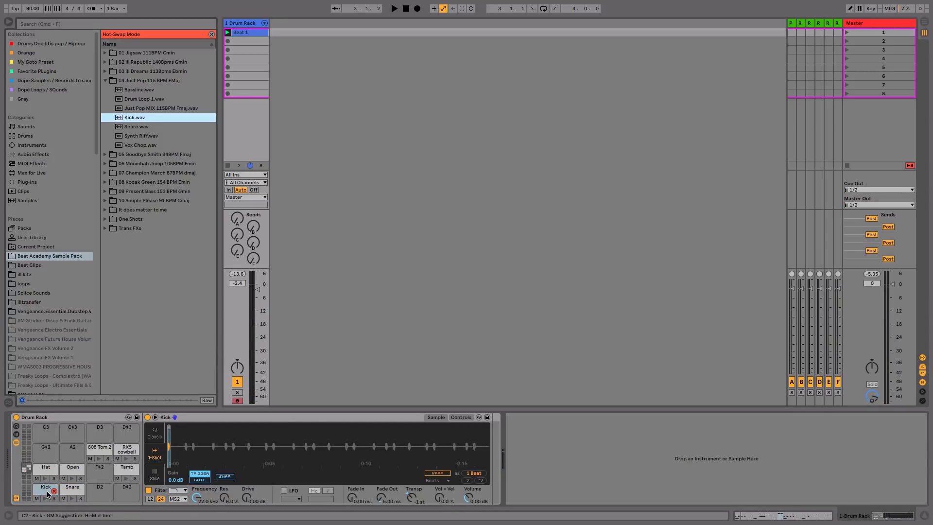
- Raise the Drum Rack track's volume to -0.6 dB and audition the Snare pad
{"action": "left_click_drag", "start_coordinate": [258, 289], "coordinate": [258, 285]}
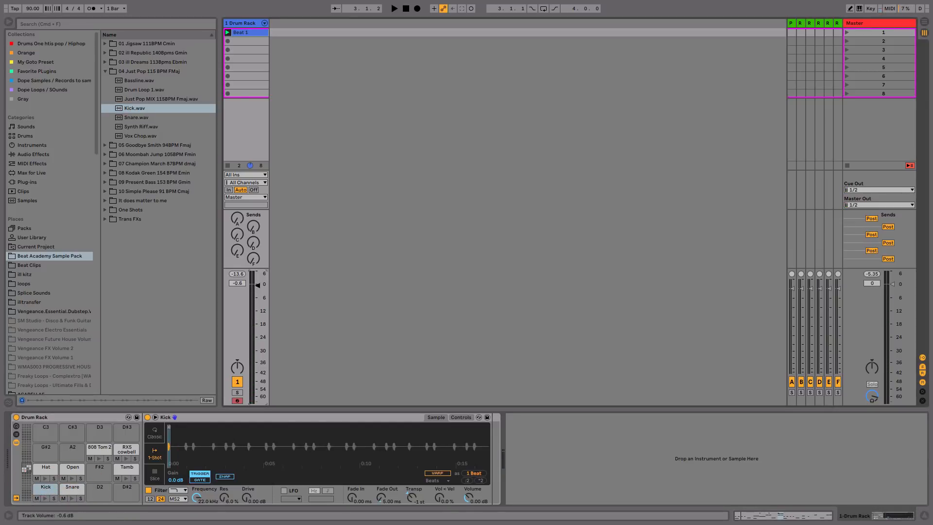
{"action": "left_click", "coordinate": [72, 498]}
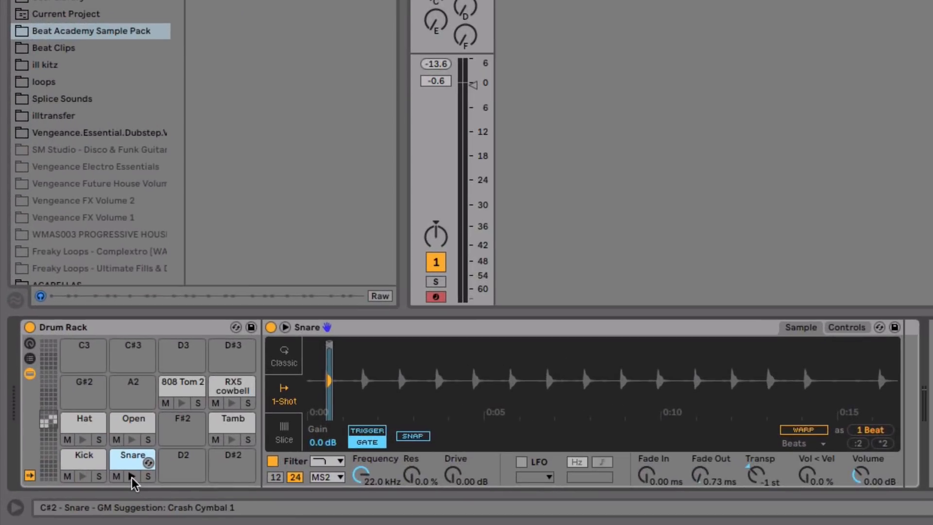
{"action": "left_click", "coordinate": [103, 488]}
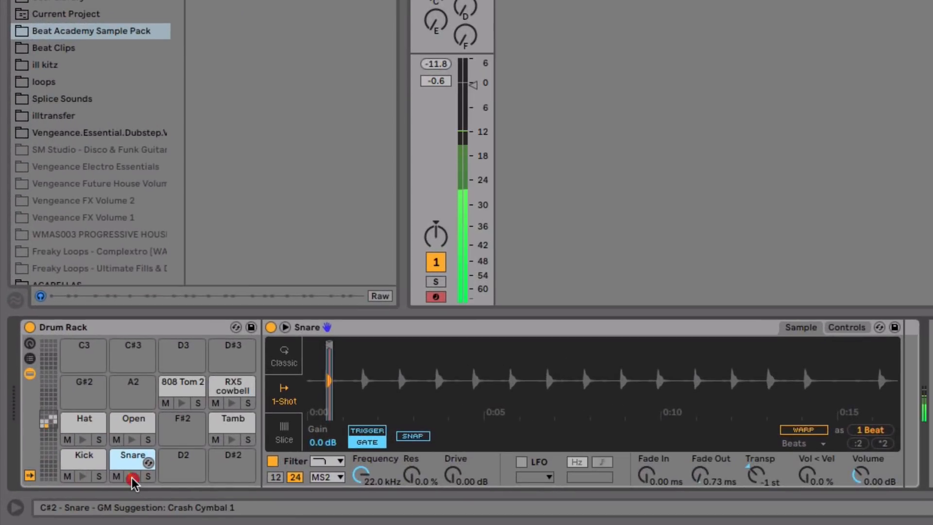
{"action": "left_click", "coordinate": [131, 478]}
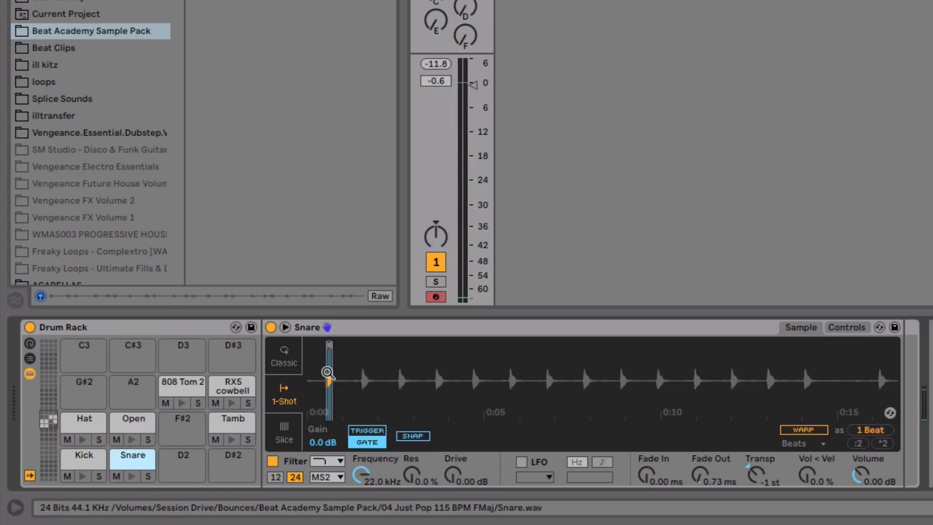
- Set the Snare's low-pass filter frequency to 3.44 kHz and its drive to 6.29 dB, auditioning the pad between adjustments
{"action": "left_click_drag", "start_coordinate": [351, 452], "coordinate": [351, 473]}
{"action": "left_click", "coordinate": [131, 475]}
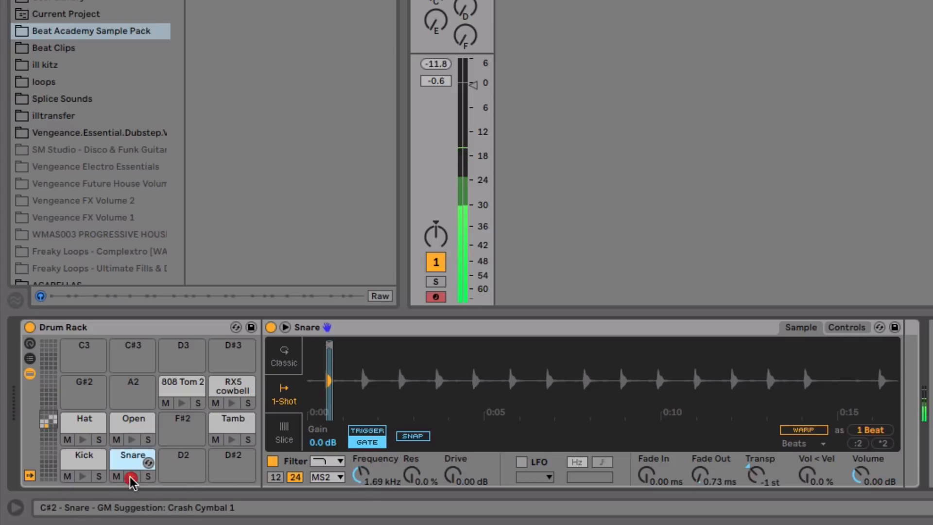
{"action": "left_click_drag", "start_coordinate": [360, 480], "coordinate": [362, 475]}
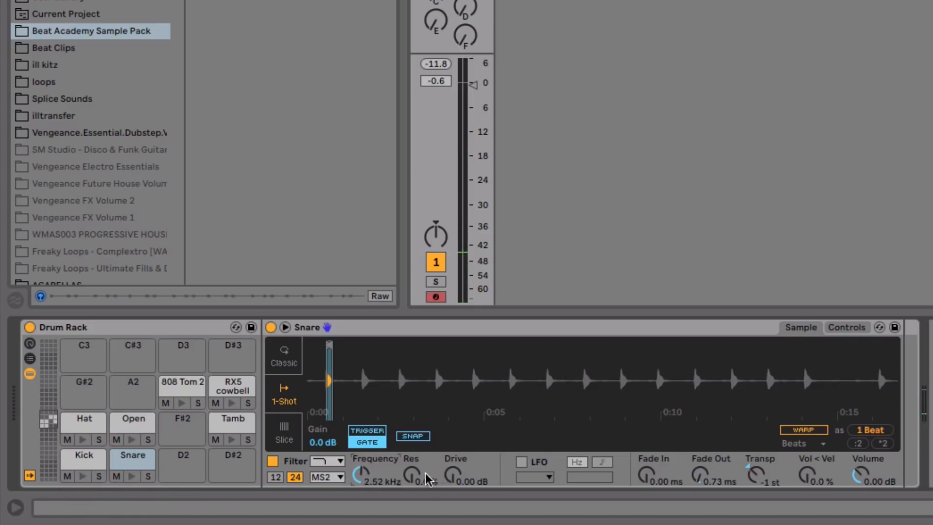
{"action": "left_click_drag", "start_coordinate": [479, 474], "coordinate": [480, 457]}
{"action": "left_click", "coordinate": [131, 477]}
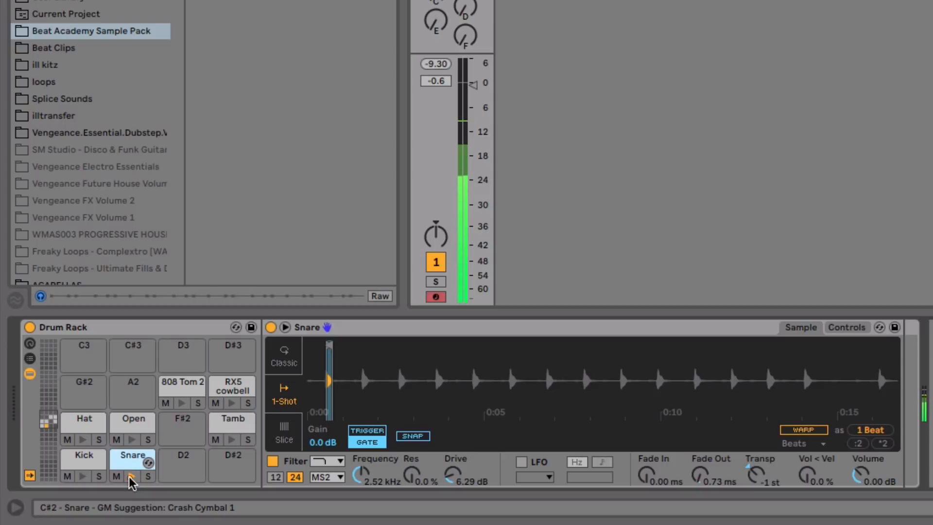
{"action": "left_click_drag", "start_coordinate": [371, 479], "coordinate": [370, 471]}
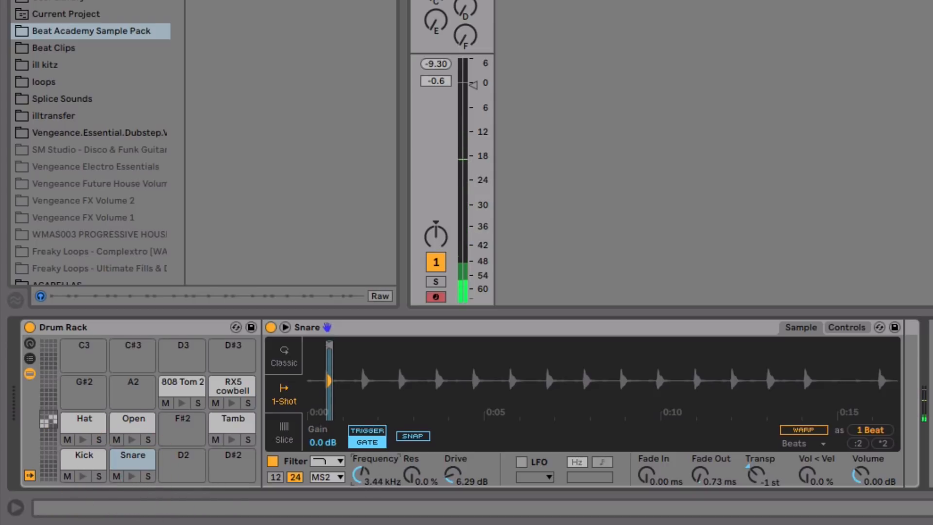
{"action": "left_click", "coordinate": [129, 476]}
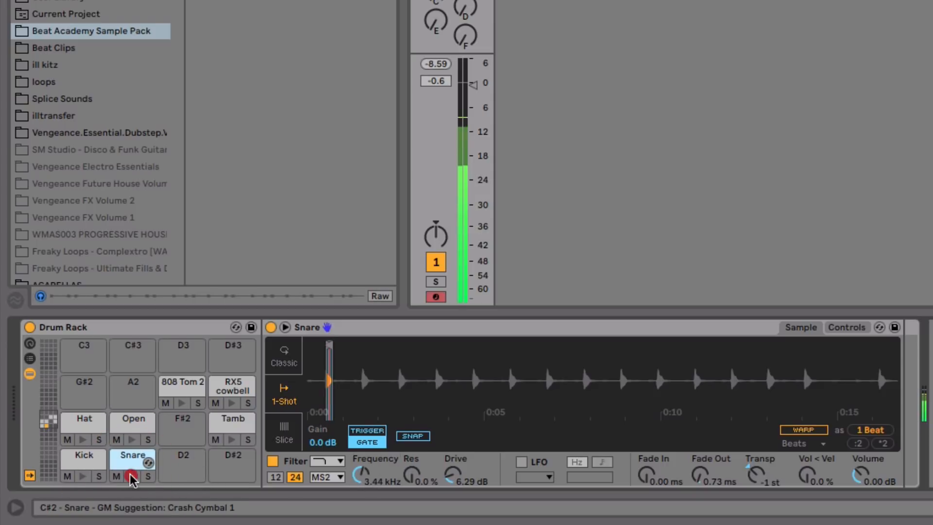
- Set the Kick's filter frequency to 3.17 kHz, keeping the low-pass filter type and auditioning the pad between adjustments
{"action": "left_click", "coordinate": [76, 464]}
{"action": "left_click", "coordinate": [83, 477]}
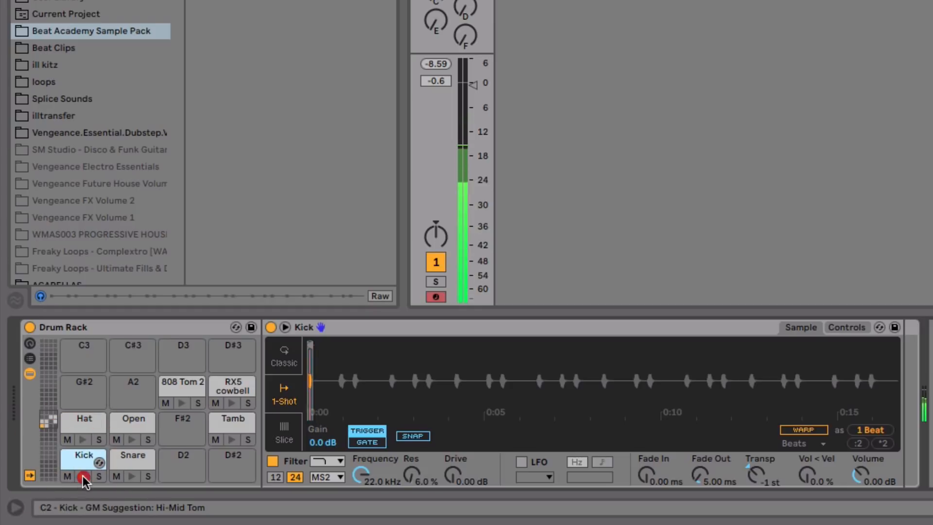
{"action": "left_click_drag", "start_coordinate": [362, 475], "coordinate": [363, 481]}
{"action": "left_click", "coordinate": [83, 477]}
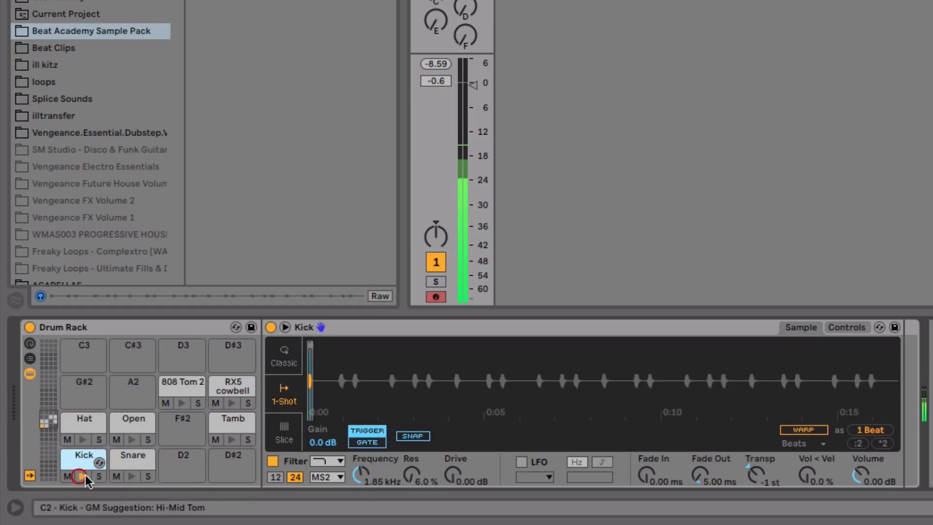
{"action": "scroll", "coordinate": [381, 486], "scroll_direction": "up", "scroll_amount": 3}
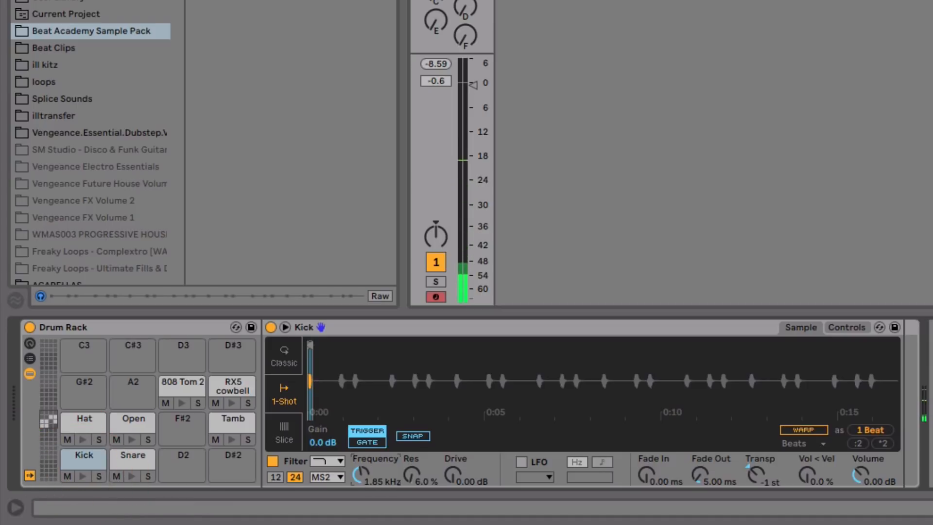
{"action": "left_click", "coordinate": [325, 462]}
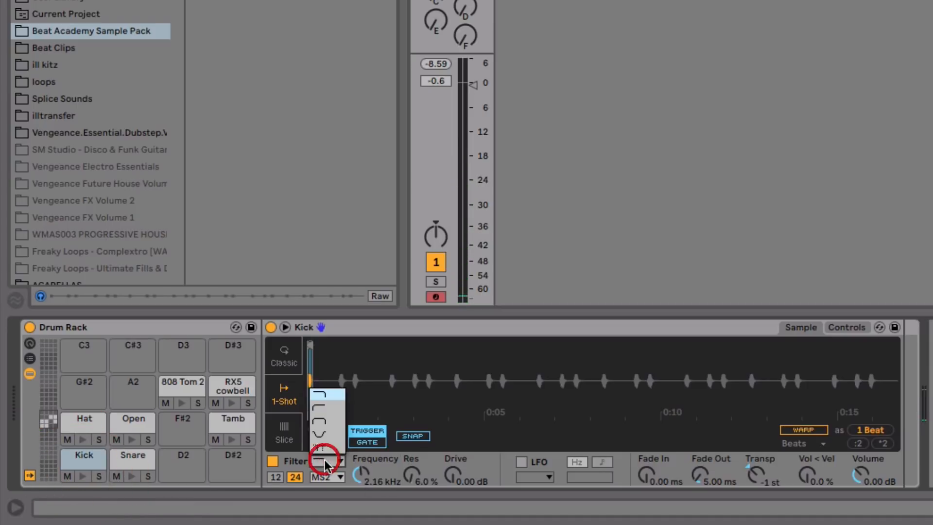
{"action": "left_click", "coordinate": [330, 393]}
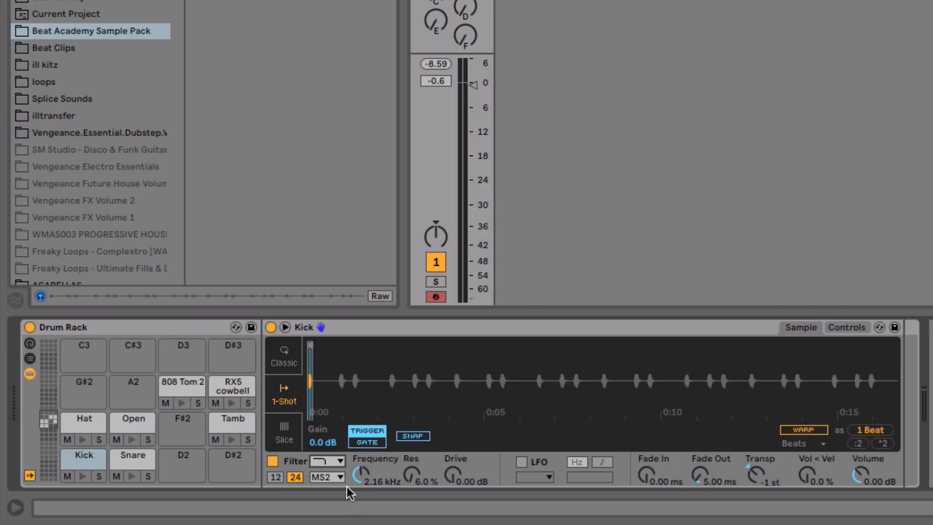
{"action": "left_click_drag", "start_coordinate": [359, 472], "coordinate": [358, 466]}
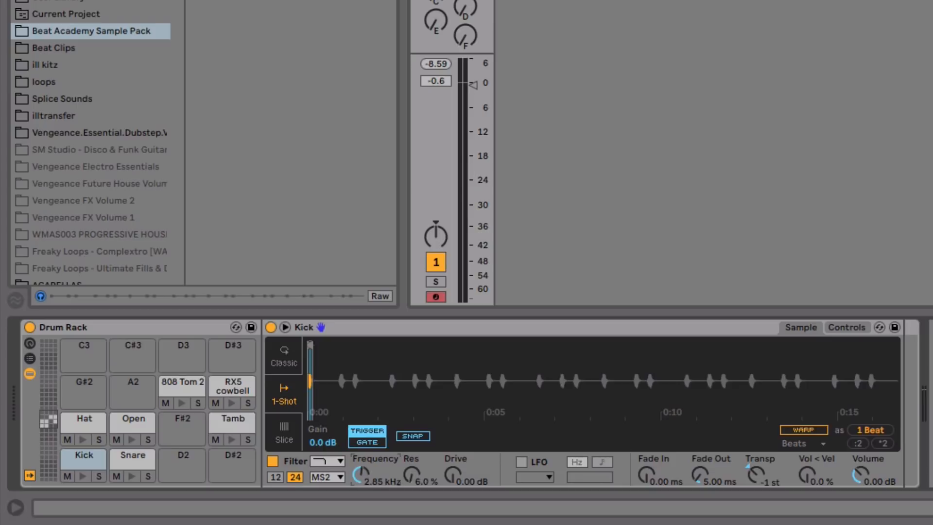
{"action": "left_click", "coordinate": [85, 477]}
{"action": "left_click", "coordinate": [82, 476]}
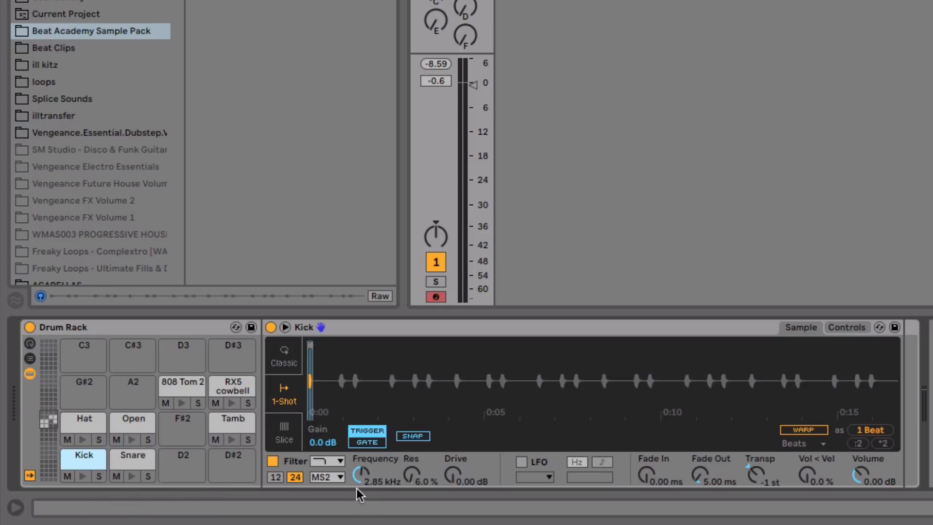
{"action": "left_click_drag", "start_coordinate": [359, 479], "coordinate": [427, 152]}
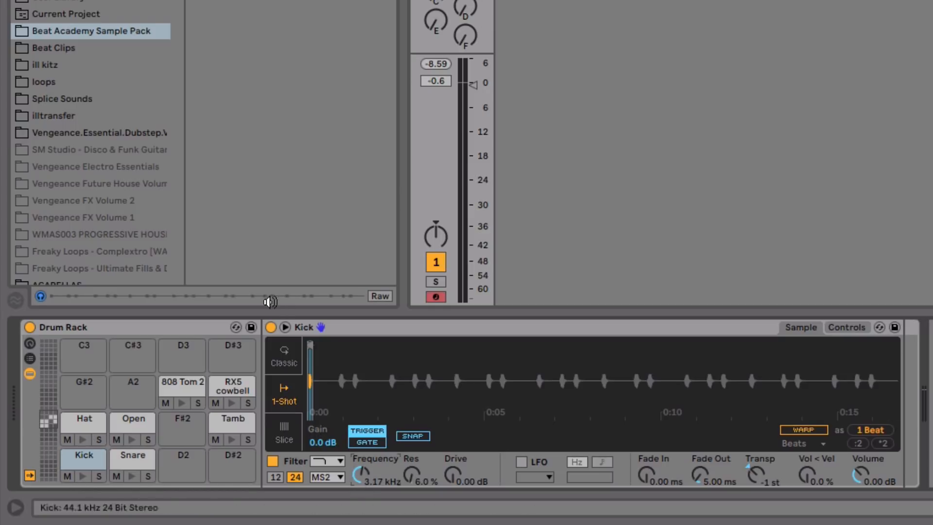
- Compare the Kick and Snare pads by ear and set the Kick's filter drive to 6 dB
{"action": "left_click", "coordinate": [83, 476]}
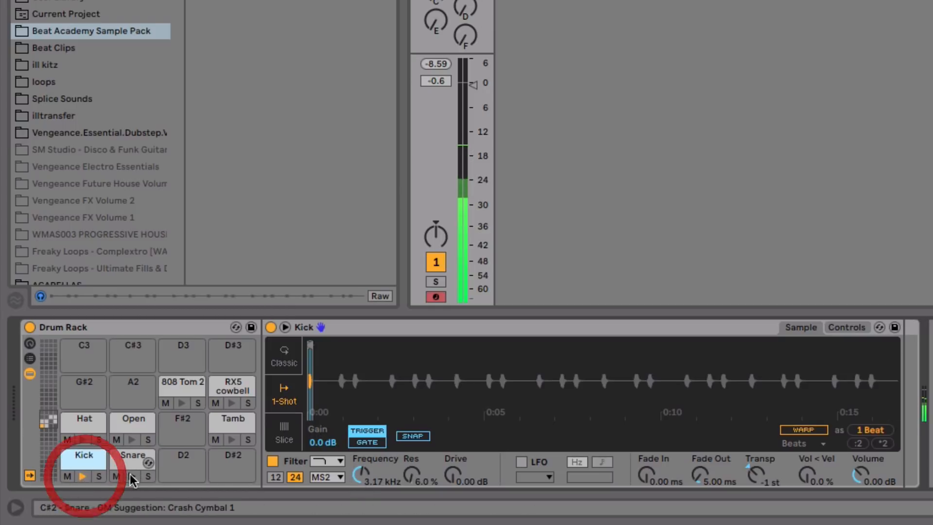
{"action": "left_click", "coordinate": [131, 477]}
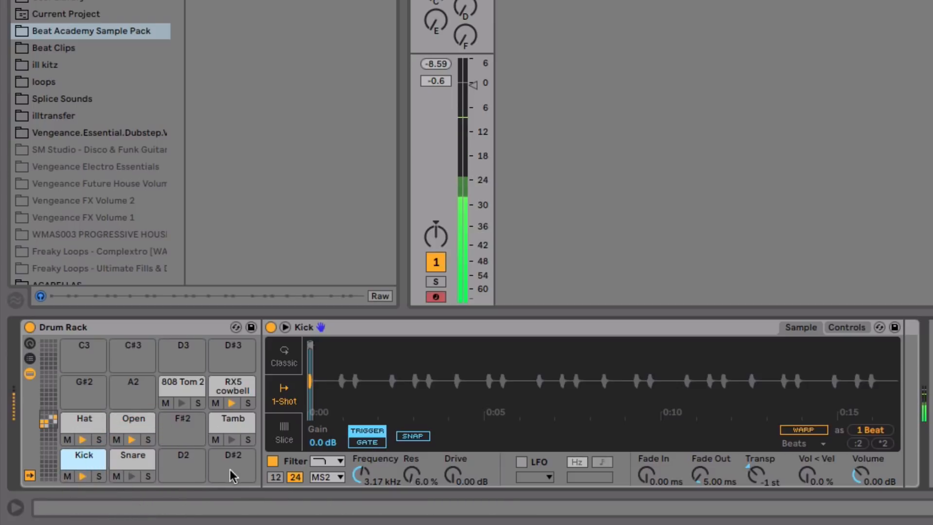
{"action": "left_click", "coordinate": [126, 459]}
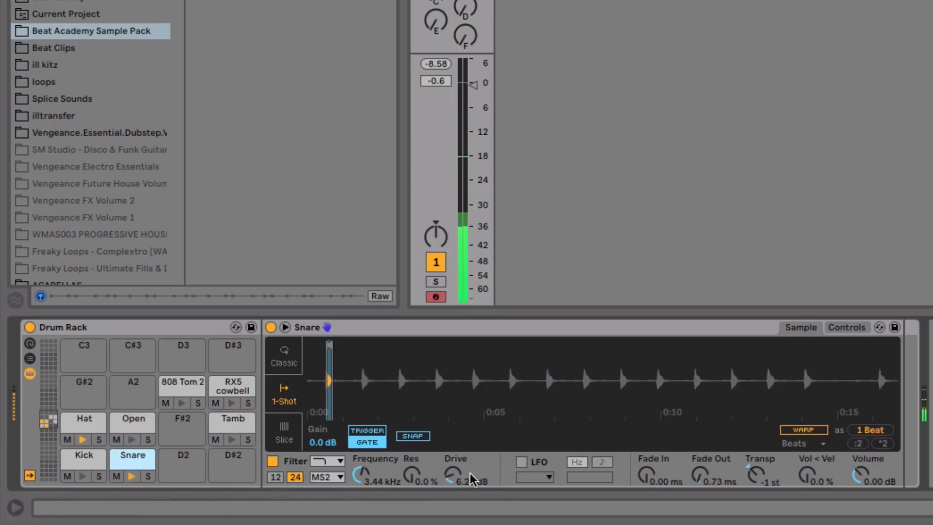
{"action": "left_click", "coordinate": [84, 458]}
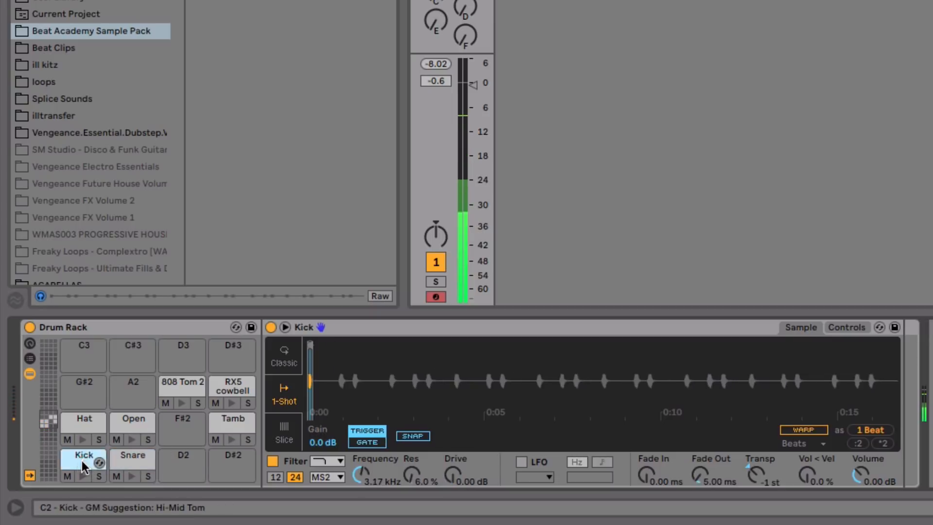
{"action": "left_click_drag", "start_coordinate": [461, 481], "coordinate": [461, 475]}
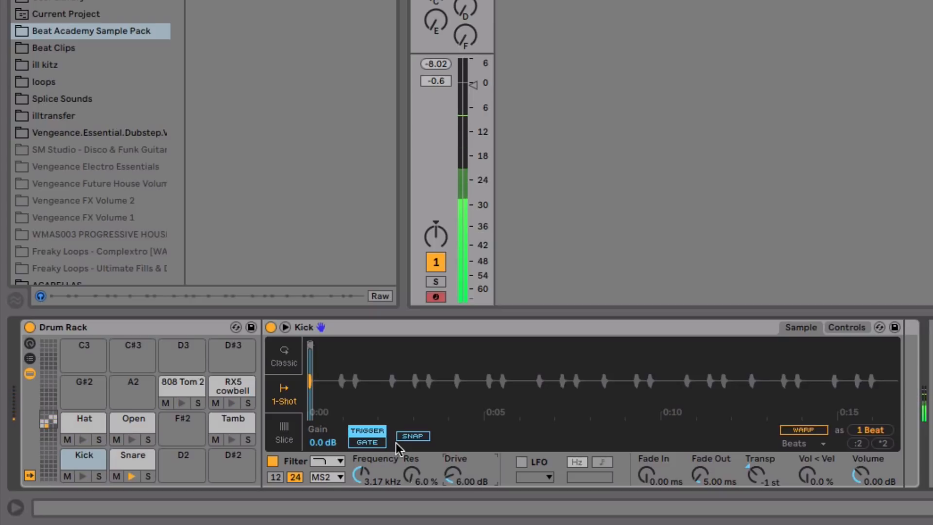
- Audition the RX5 cowbell pad, show its source folder in hot-swap mode and leave the sample unchanged
{"action": "left_click", "coordinate": [231, 389]}
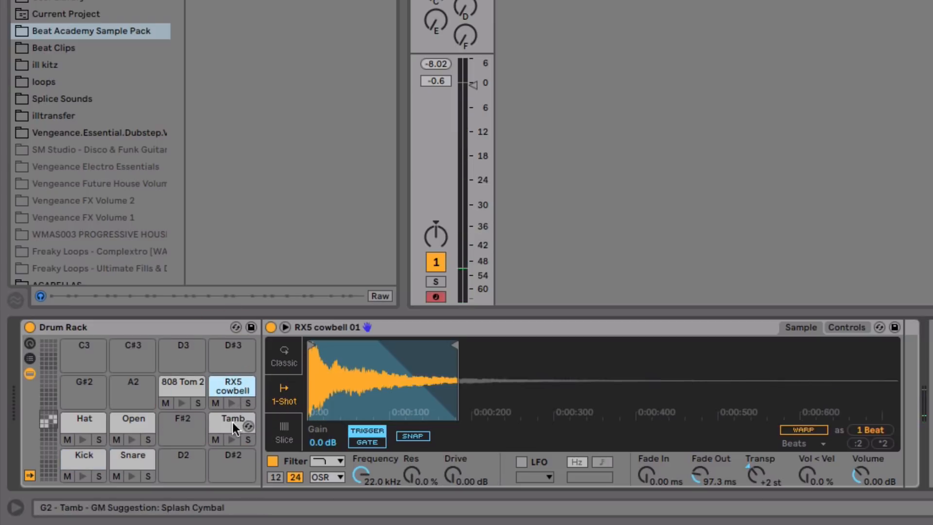
{"action": "left_click", "coordinate": [232, 406]}
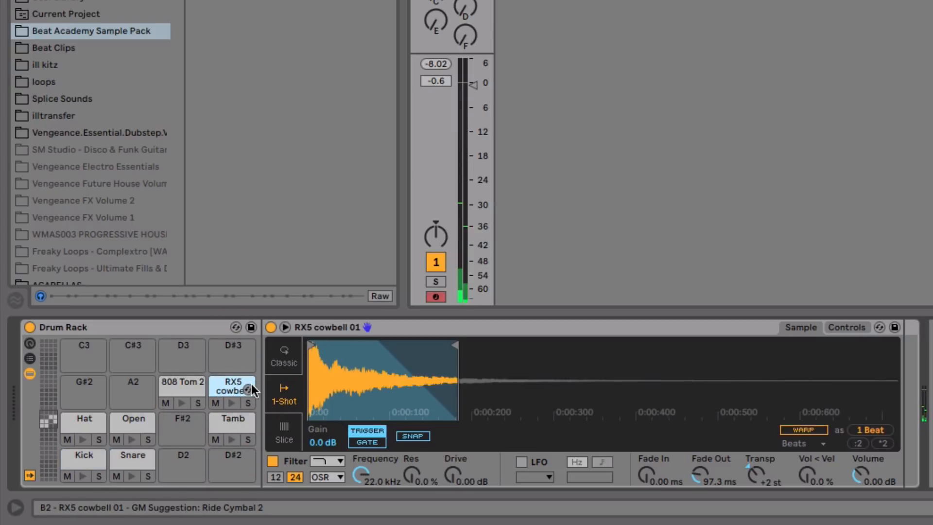
{"action": "left_click", "coordinate": [247, 390]}
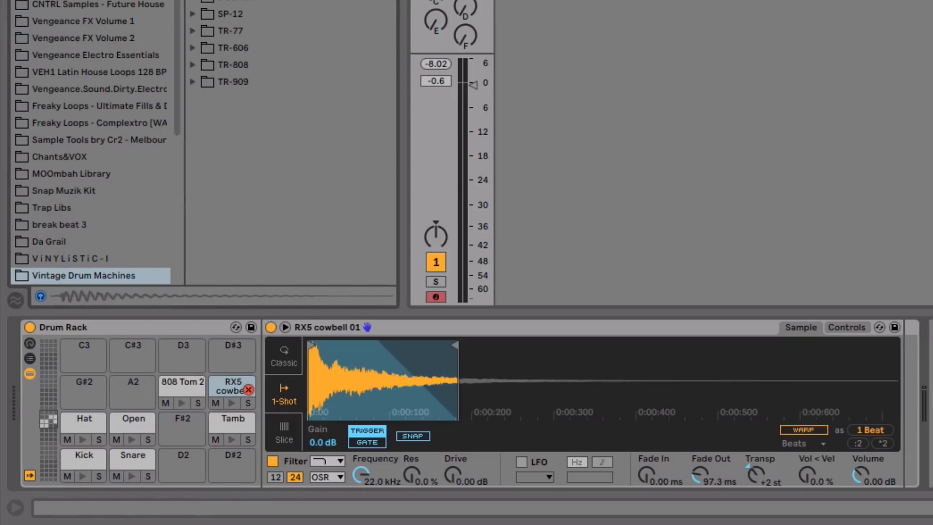
{"action": "left_click", "coordinate": [247, 392]}
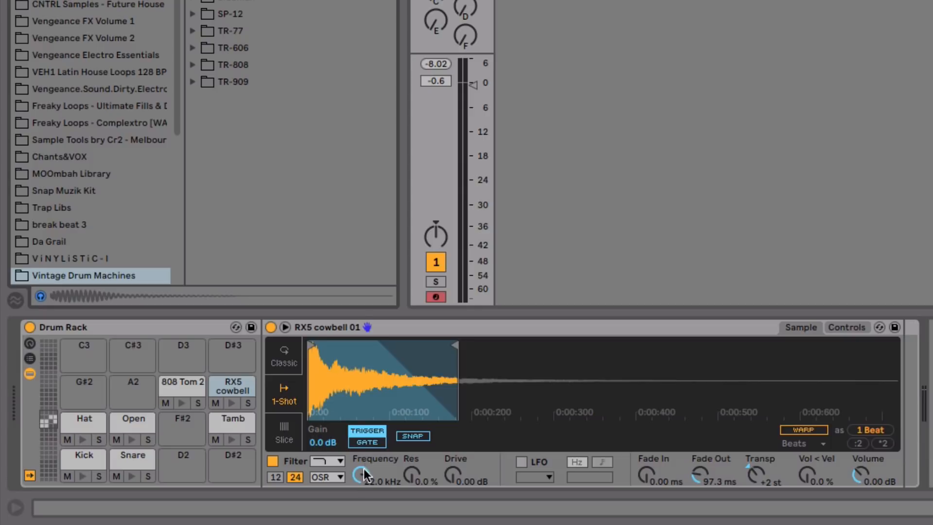
- Set the RX5 cowbell's filter frequency to 902 Hz, resonance to 84 % and drive to 8.19 dB, auditioning the beat
{"action": "left_click_drag", "start_coordinate": [363, 471], "coordinate": [362, 523]}
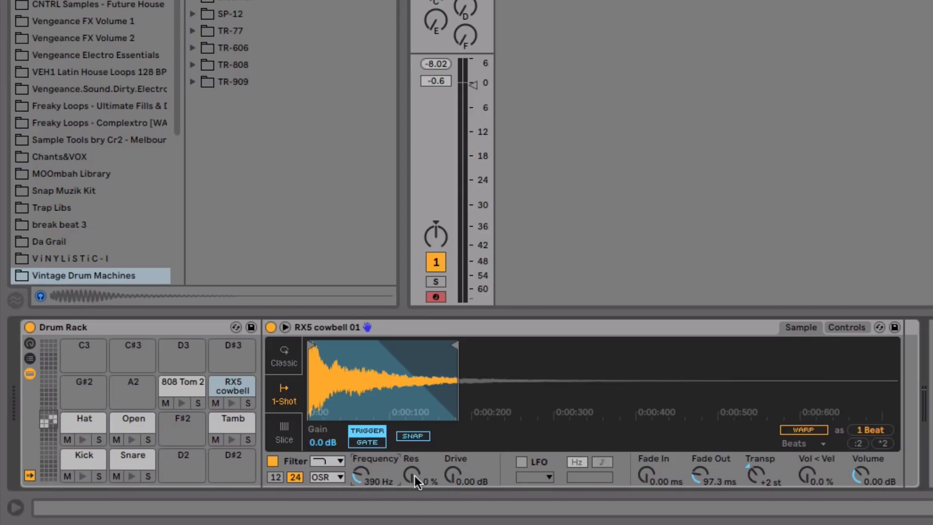
{"action": "left_click_drag", "start_coordinate": [415, 476], "coordinate": [415, 431]}
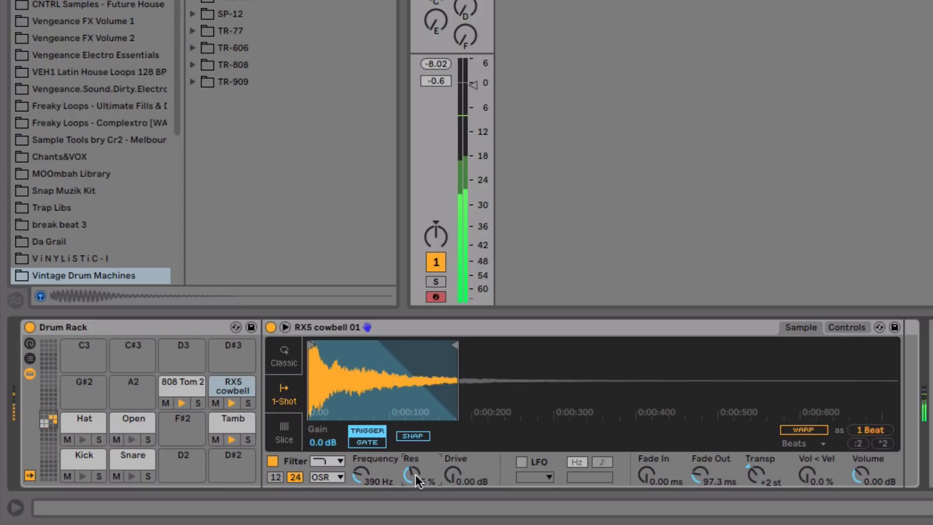
{"action": "mouse_move", "coordinate": [365, 481]}
{"action": "left_mouse_down"}
{"action": "mouse_move", "coordinate": [365, 464]}
{"action": "mouse_move", "coordinate": [412, 470]}
{"action": "mouse_move", "coordinate": [362, 482]}
{"action": "left_mouse_up"}
{"action": "left_click_drag", "start_coordinate": [460, 469], "coordinate": [460, 445]}
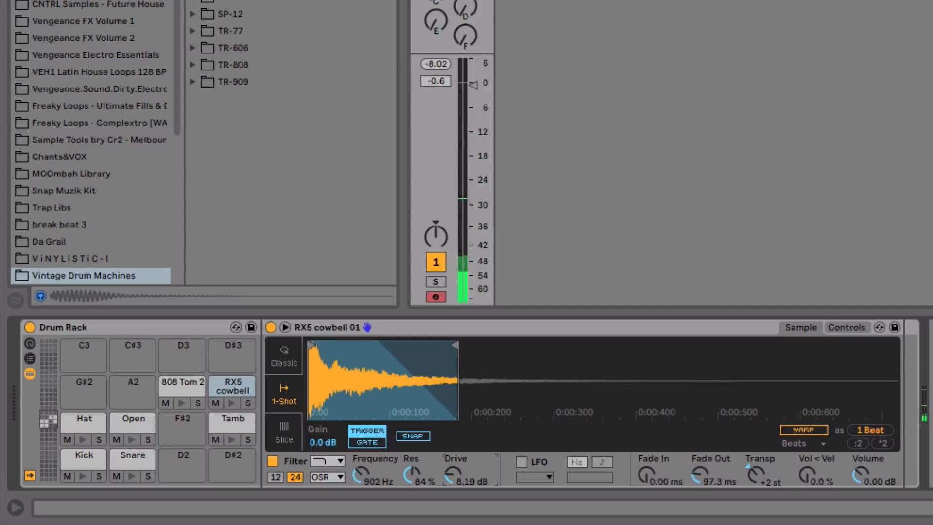
- Show the Drum Rack's individual chains in the mixer and raise the third chain's volume to about -21 dB
{"action": "left_click", "coordinate": [486, 1]}
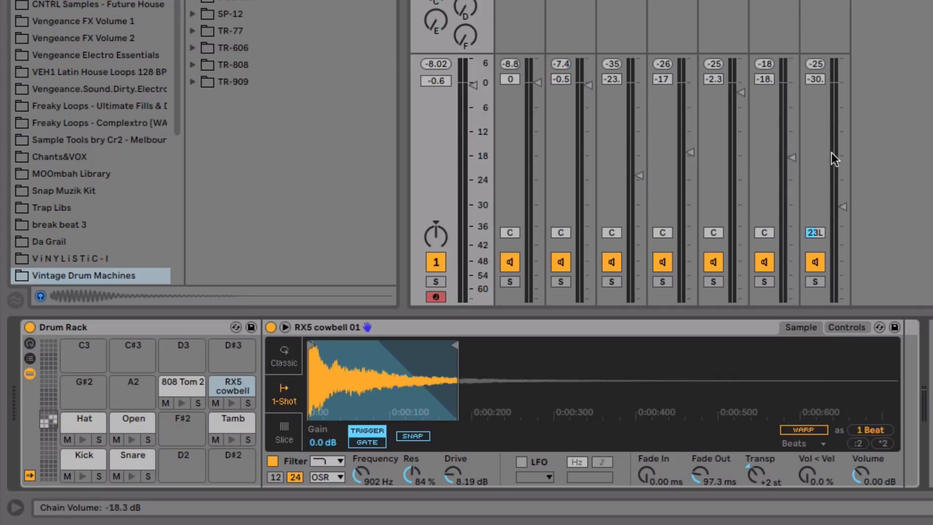
{"action": "left_click_drag", "start_coordinate": [639, 176], "coordinate": [640, 167]}
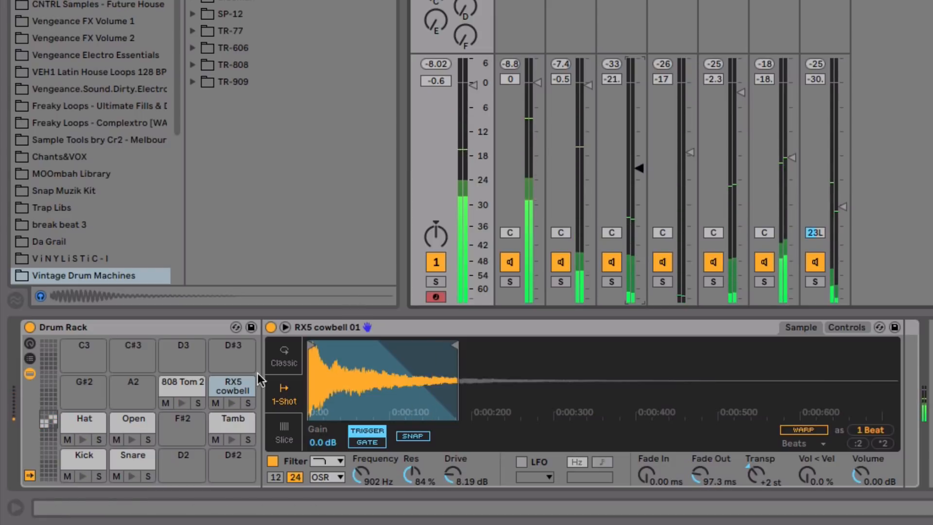
- Adjust the Tamb pad's filter frequency and toggle playback to check the pad in the beat
{"action": "left_click", "coordinate": [225, 419]}
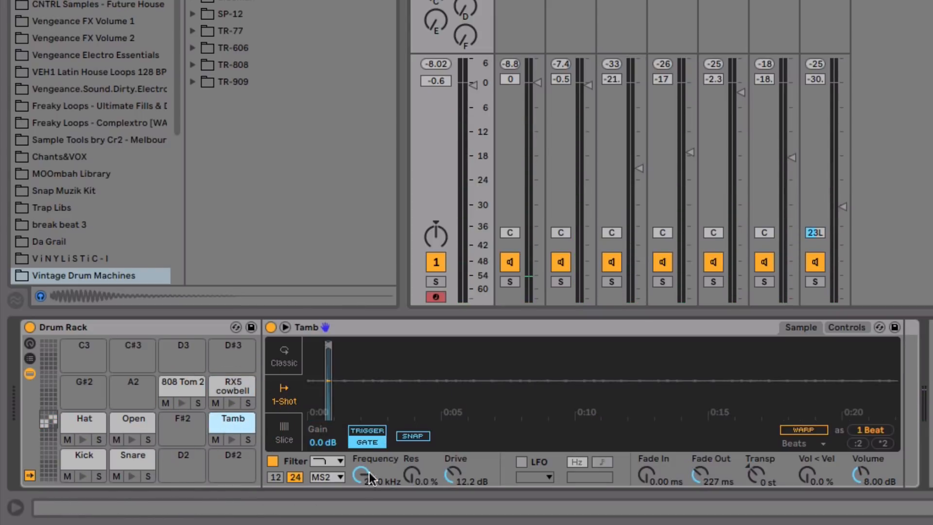
{"action": "mouse_move", "coordinate": [362, 471]}
{"action": "left_mouse_down"}
{"action": "mouse_move", "coordinate": [362, 508]}
{"action": "mouse_move", "coordinate": [362, 466]}
{"action": "left_mouse_up"}
{"action": "key", "text": "space"}
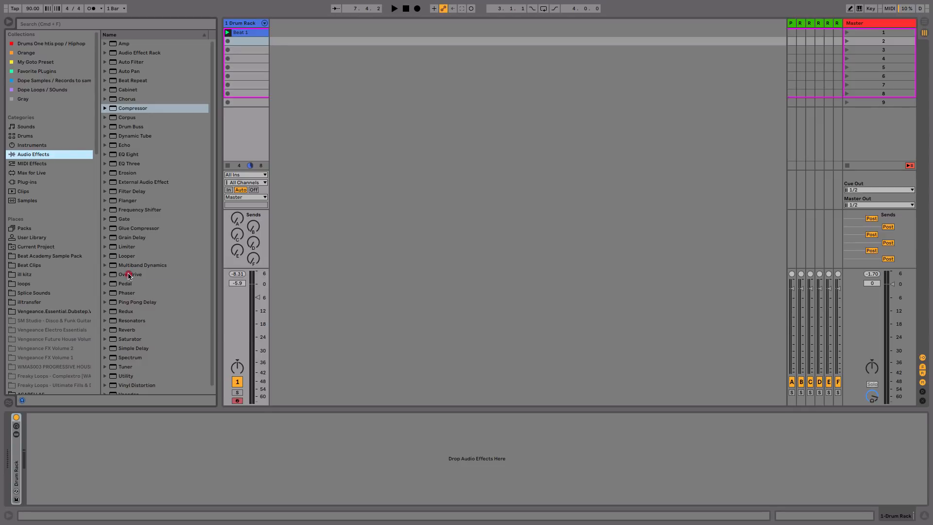
- Add the Overdrive effect to the Drum Rack track and set its Dry/Wet to 12 %, auditioning the beat before and after
{"action": "left_click_drag", "start_coordinate": [128, 275], "coordinate": [246, 125]}
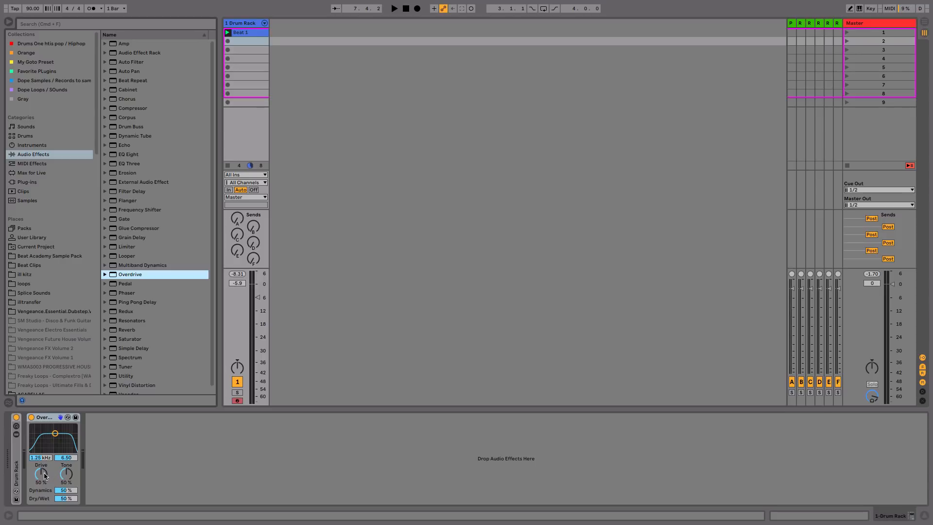
{"action": "key", "text": "space"}
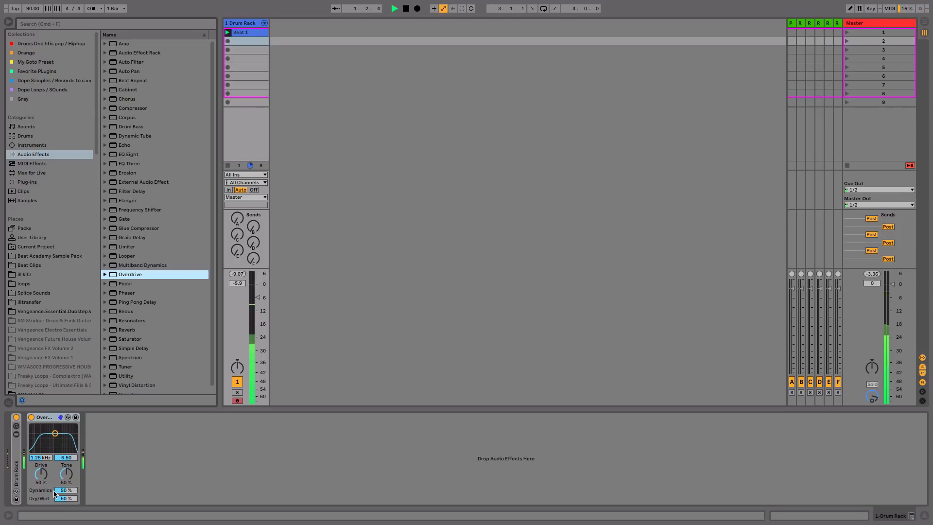
{"action": "key", "text": "space"}
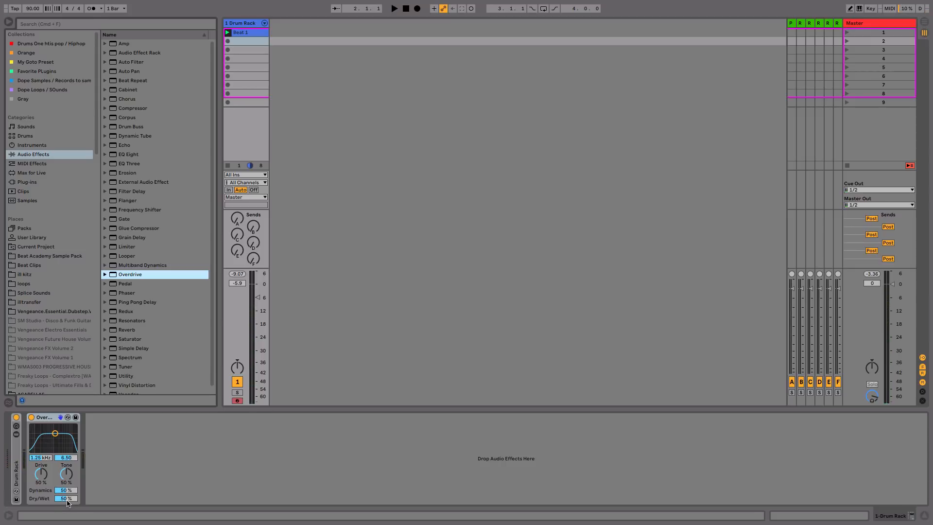
{"action": "left_click", "coordinate": [67, 499]}
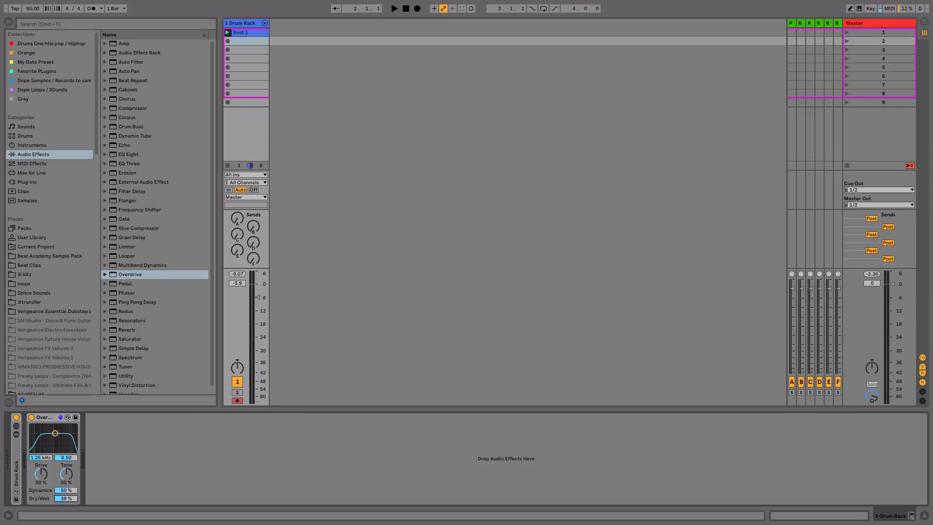
{"action": "left_click_drag", "start_coordinate": [67, 499], "coordinate": [67, 505]}
{"action": "key", "text": "space"}
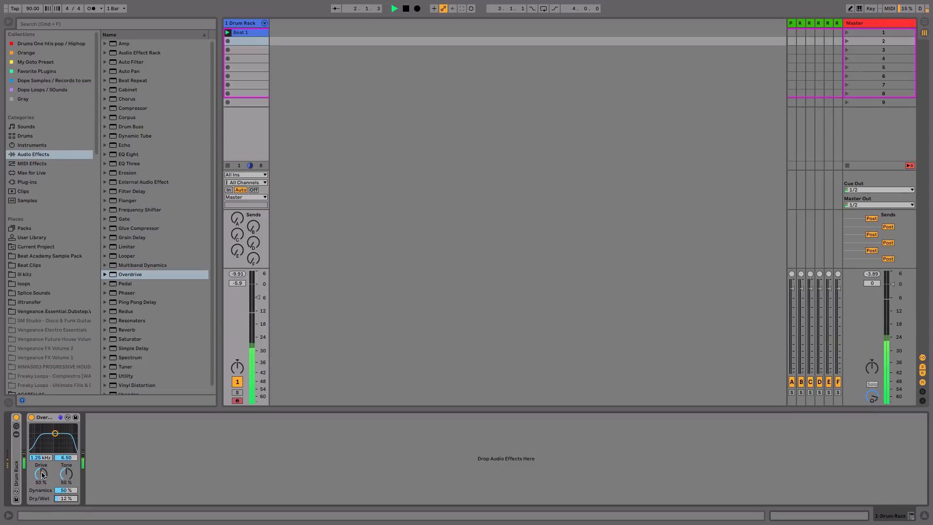
{"action": "key", "text": "space"}
- Set the Overdrive's drive to 36 % and tone to 64 %, comparing the beat with the effect bypassed and active
{"action": "mouse_move", "coordinate": [42, 473]}
{"action": "left_mouse_down"}
{"action": "mouse_move", "coordinate": [42, 464]}
{"action": "mouse_move", "coordinate": [41, 483]}
{"action": "left_mouse_up"}
{"action": "left_click_drag", "start_coordinate": [66, 474], "coordinate": [55, 460]}
{"action": "key", "text": "space"}
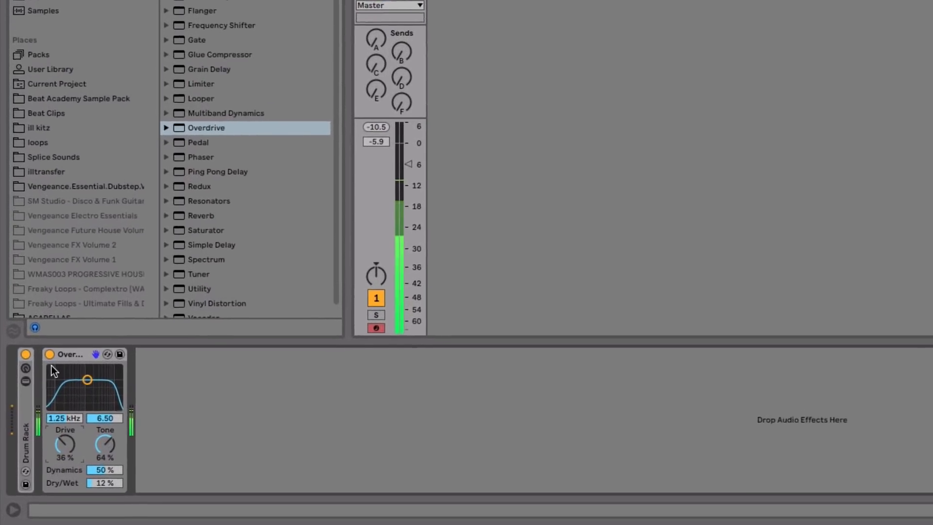
{"action": "left_click", "coordinate": [40, 387]}
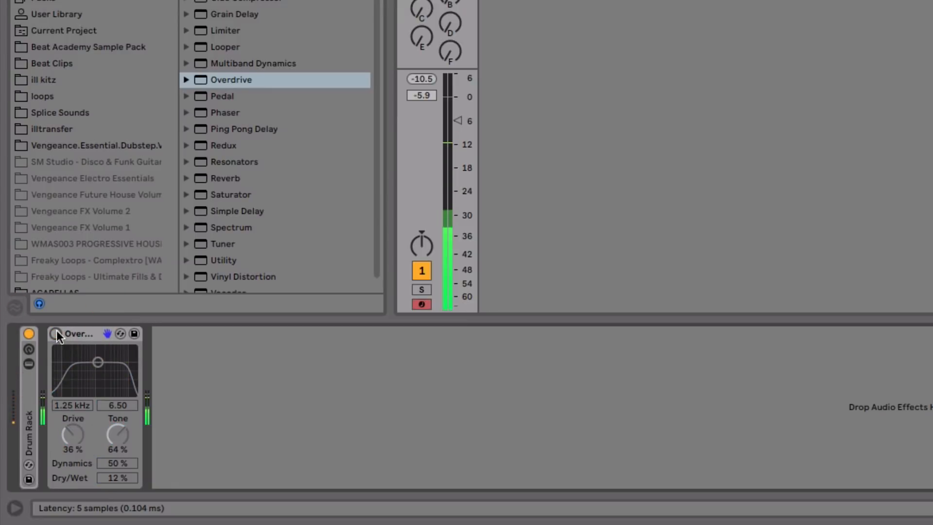
{"action": "left_click", "coordinate": [56, 333]}
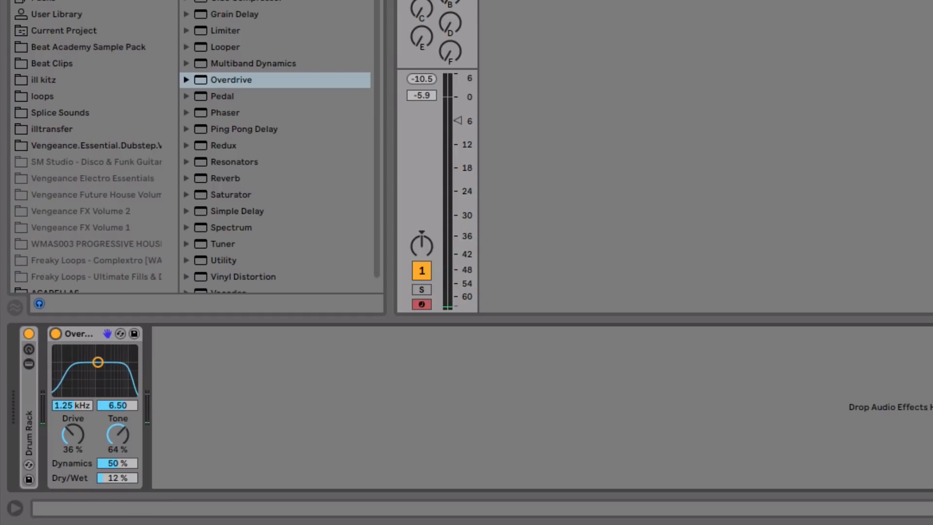
- Load the Hot Driven Tape preset after the Overdrive and set its drive to 3.57 dB
{"action": "scroll", "coordinate": [277, 146], "scroll_direction": "up", "scroll_amount": 3}
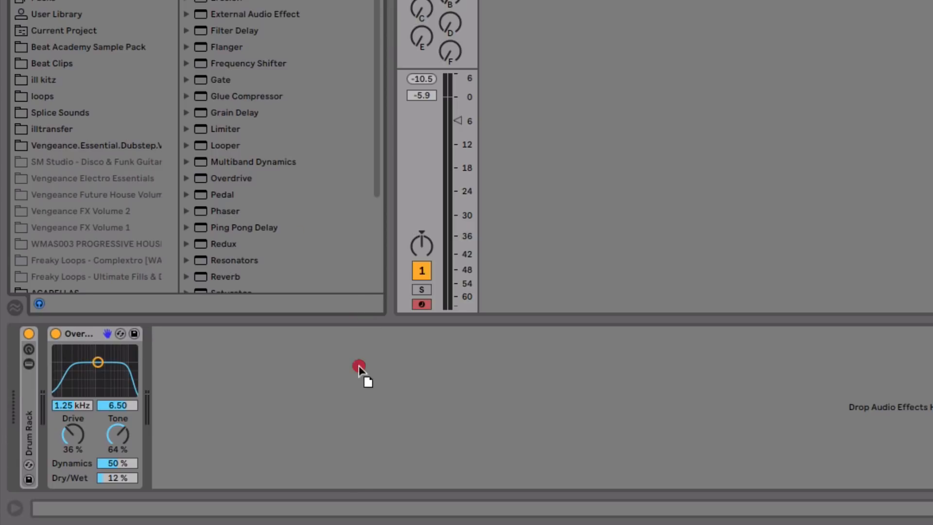
{"action": "left_click_drag", "start_coordinate": [359, 367], "coordinate": [354, 398]}
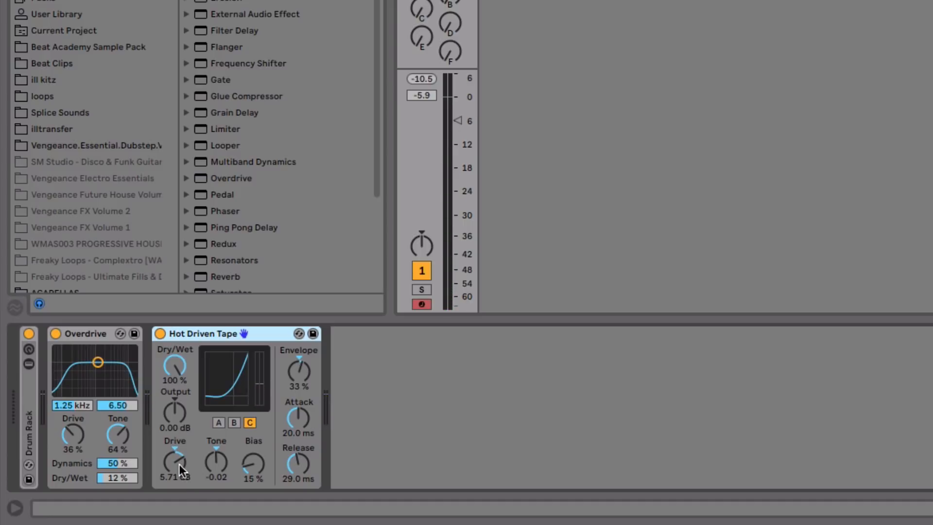
{"action": "left_click_drag", "start_coordinate": [179, 465], "coordinate": [180, 464]}
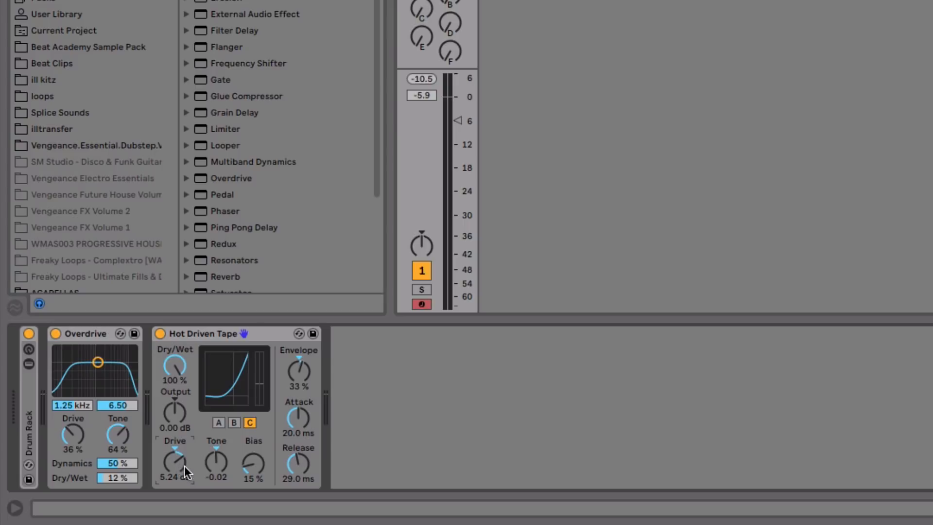
{"action": "left_click_drag", "start_coordinate": [182, 465], "coordinate": [182, 473]}
- Set Hot Driven Tape's Dry/Wet to 85.7 %, output to 1.41 dB and bias to 11 %
{"action": "left_click_drag", "start_coordinate": [173, 350], "coordinate": [176, 379]}
{"action": "left_click_drag", "start_coordinate": [181, 422], "coordinate": [181, 414]}
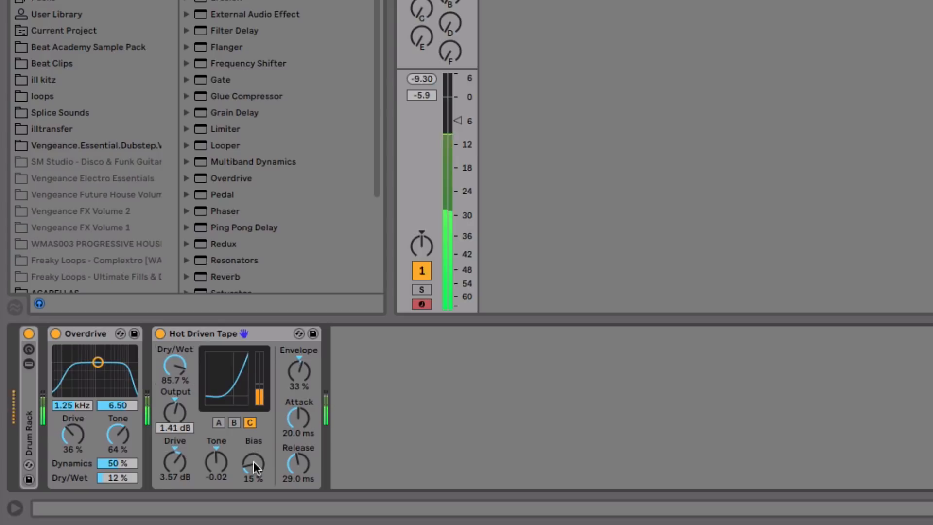
{"action": "left_click_drag", "start_coordinate": [253, 462], "coordinate": [253, 466]}
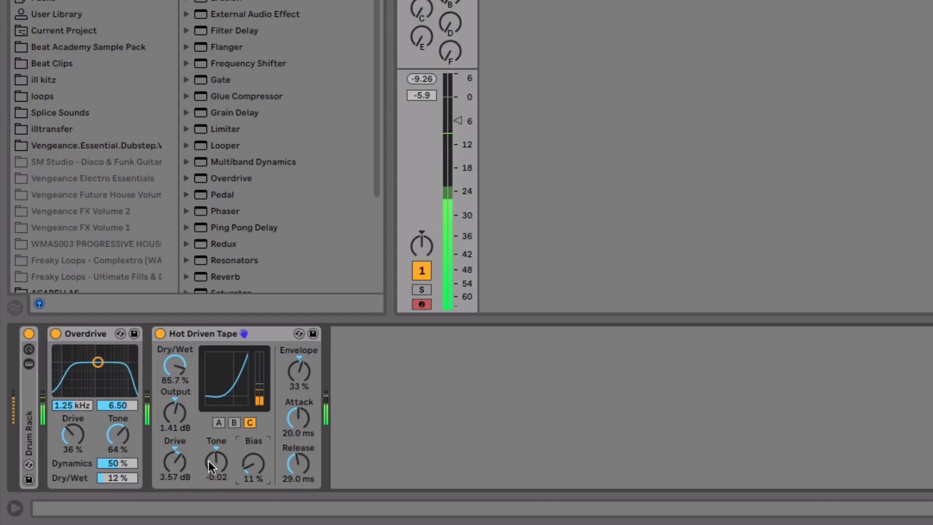
- Compare the beat with Hot Driven Tape bypassed and active, and set the Overdrive's Dynamics to 23 %
{"action": "left_click", "coordinate": [161, 334]}
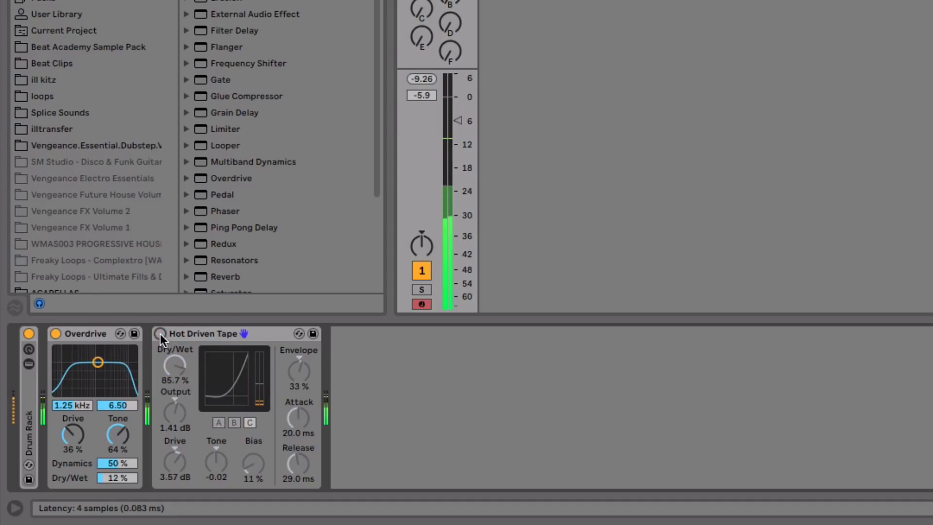
{"action": "left_click", "coordinate": [159, 334]}
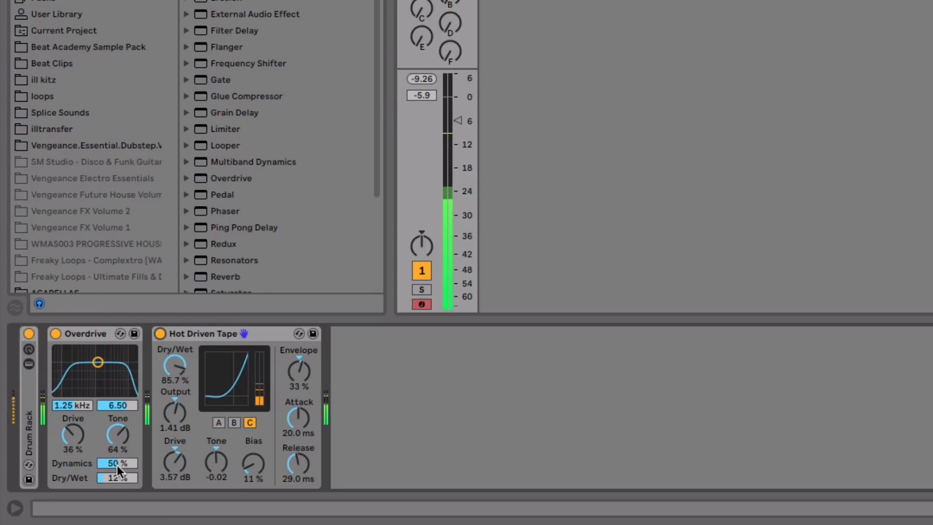
{"action": "left_click_drag", "start_coordinate": [117, 465], "coordinate": [118, 485]}
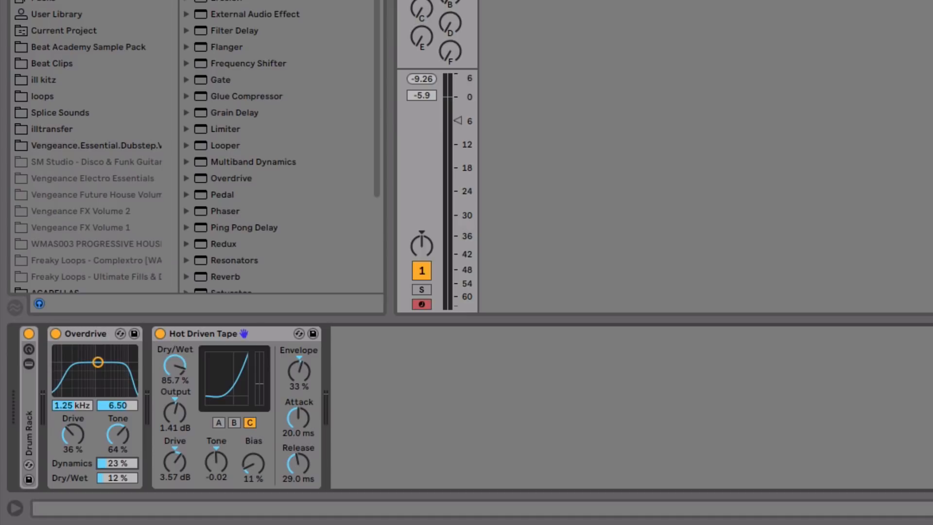
- Add a Compressor at the end of the effect chain with a ratio of 7.41:1 and a threshold of -25.5 dB
{"action": "scroll", "coordinate": [280, 146], "scroll_direction": "down", "scroll_amount": 3}
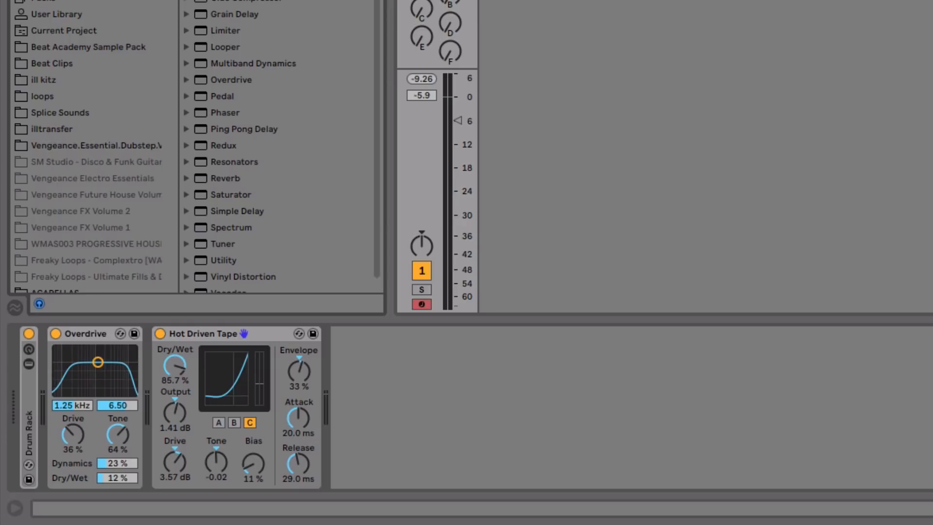
{"action": "left_click_drag", "start_coordinate": [509, 179], "coordinate": [486, 350]}
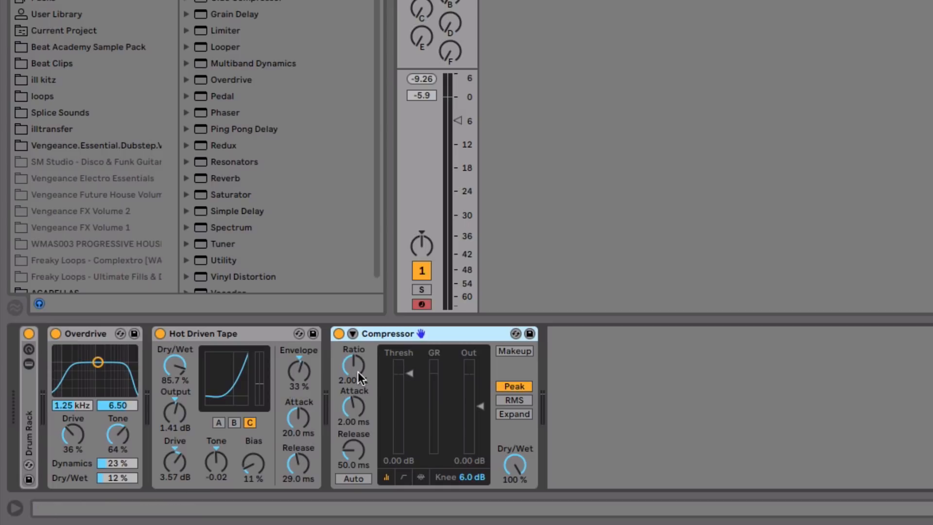
{"action": "left_click_drag", "start_coordinate": [357, 372], "coordinate": [357, 334]}
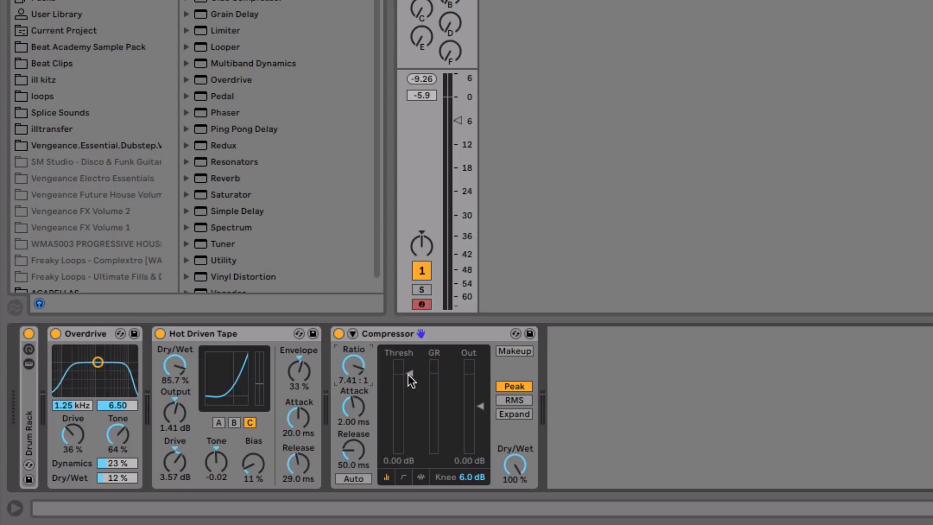
{"action": "left_click_drag", "start_coordinate": [407, 374], "coordinate": [408, 380]}
{"action": "left_click_drag", "start_coordinate": [410, 434], "coordinate": [411, 427]}
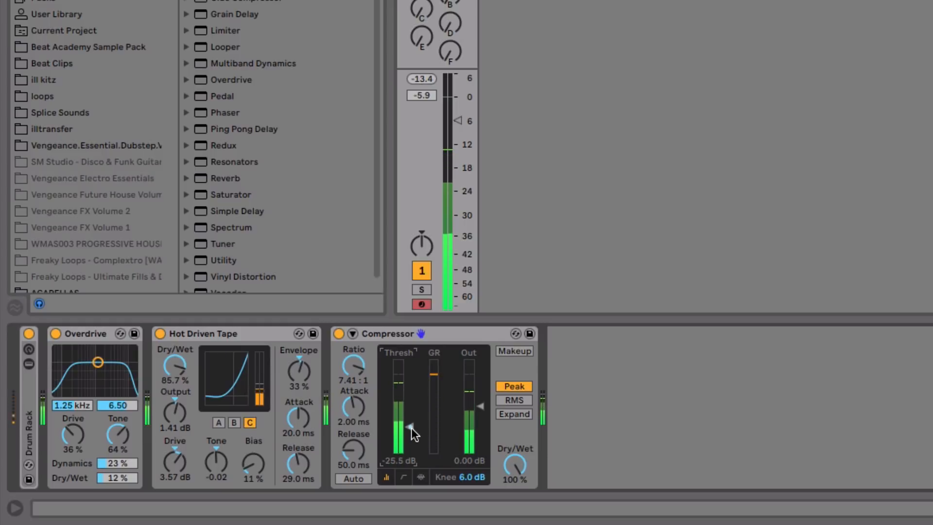
- Set the Compressor's attack to 4.99 ms, release to 41.1 ms, threshold to -27.2 dB and output gain to 6.94 dB
{"action": "left_click_drag", "start_coordinate": [356, 411], "coordinate": [357, 406]}
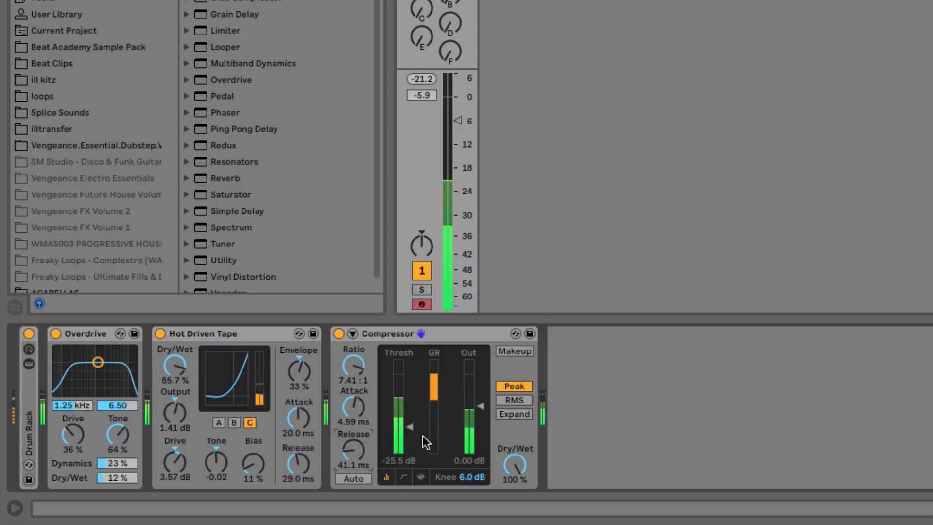
{"action": "left_click_drag", "start_coordinate": [412, 426], "coordinate": [412, 429]}
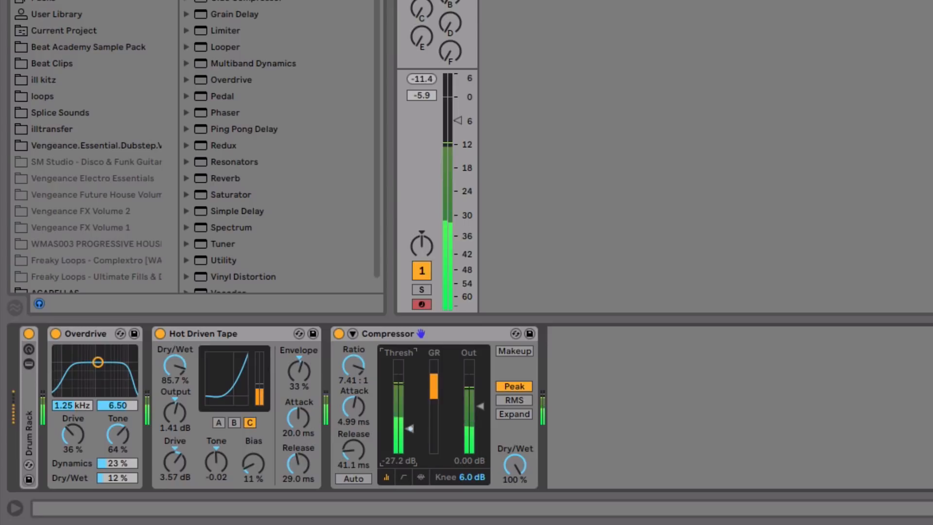
{"action": "left_click", "coordinate": [480, 407]}
{"action": "left_click_drag", "start_coordinate": [480, 406], "coordinate": [482, 397]}
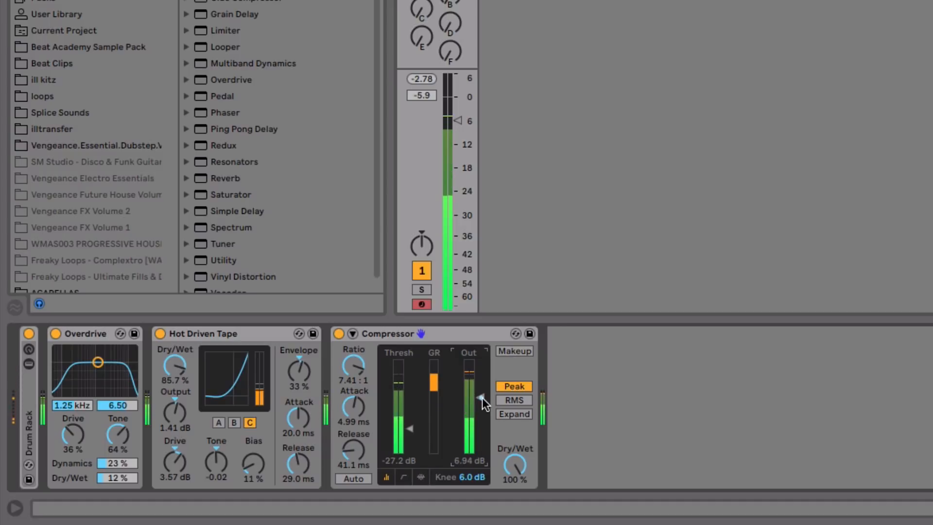
- Compare the beat with all three effects bypassed and active, and set the Compressor's threshold to -25.5 dB
{"action": "left_click", "coordinate": [339, 334]}
{"action": "left_click", "coordinate": [159, 334]}
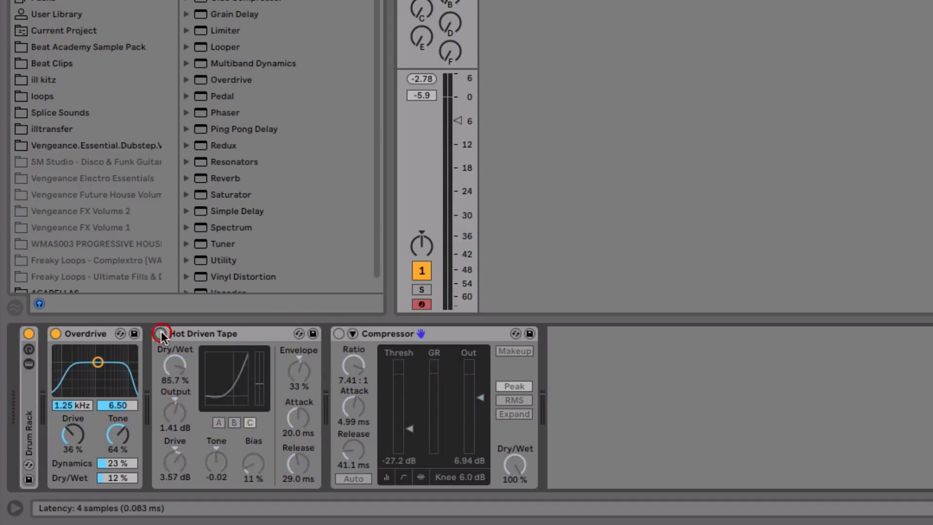
{"action": "left_click", "coordinate": [55, 333]}
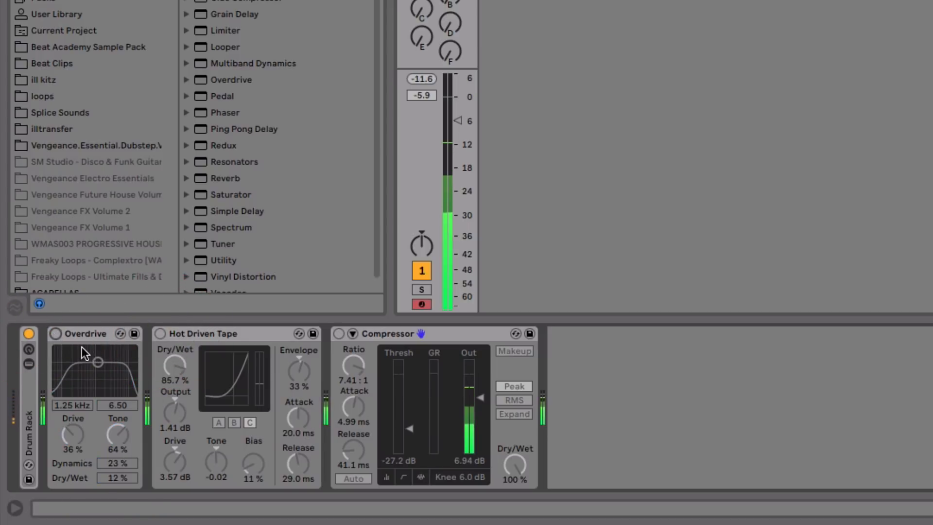
{"action": "left_click", "coordinate": [56, 332]}
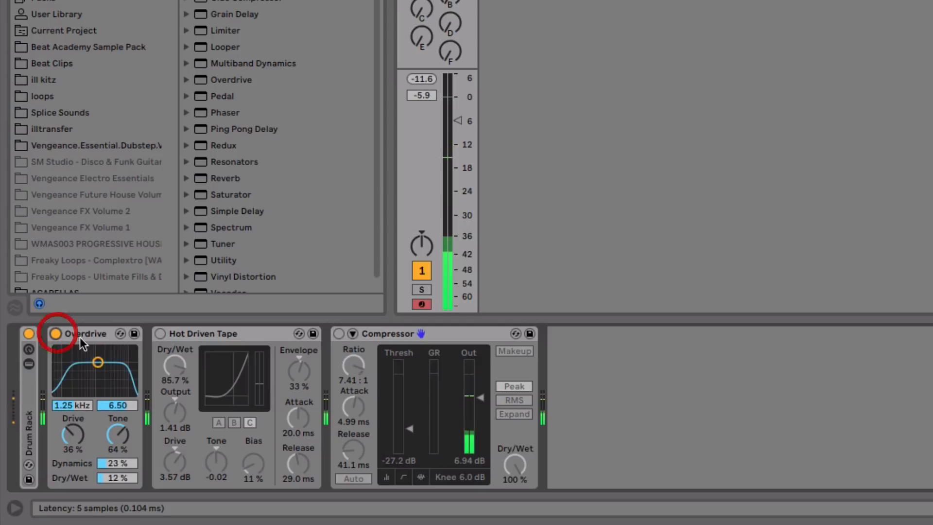
{"action": "left_click", "coordinate": [160, 334]}
{"action": "left_click", "coordinate": [338, 334]}
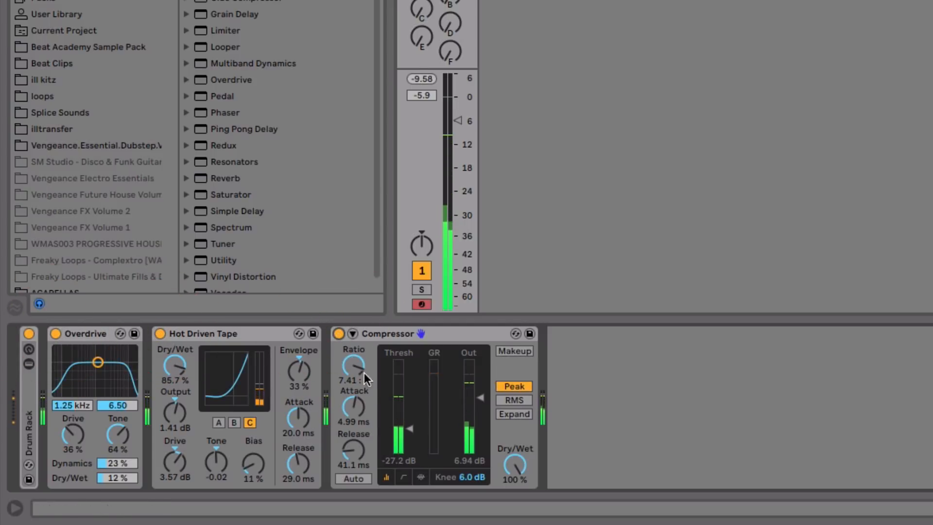
{"action": "left_click", "coordinate": [410, 429]}
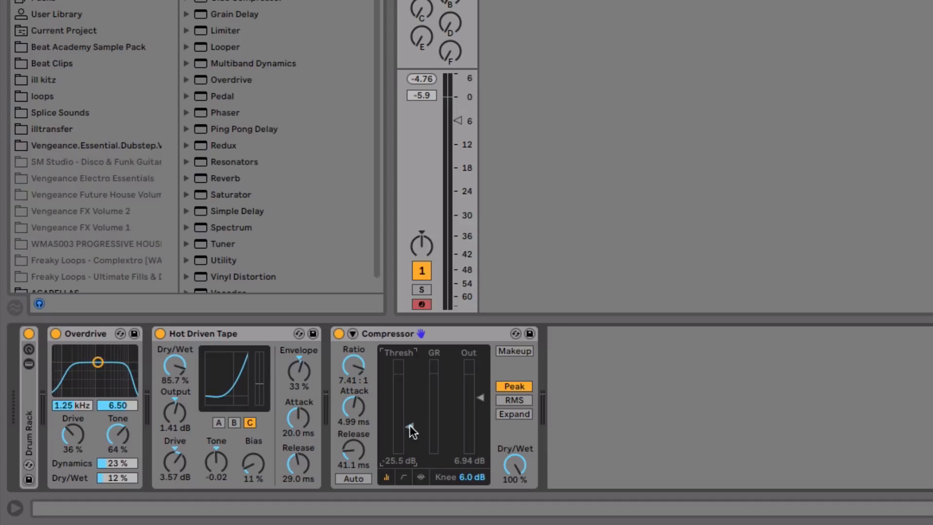
- Set the Compressor's threshold to -24.0 dB and add a Saturator after it with 6.29 dB drive and -4.57 dB output
{"action": "left_click_drag", "start_coordinate": [410, 424], "coordinate": [411, 424]}
{"action": "left_click_drag", "start_coordinate": [220, 192], "coordinate": [710, 419]}
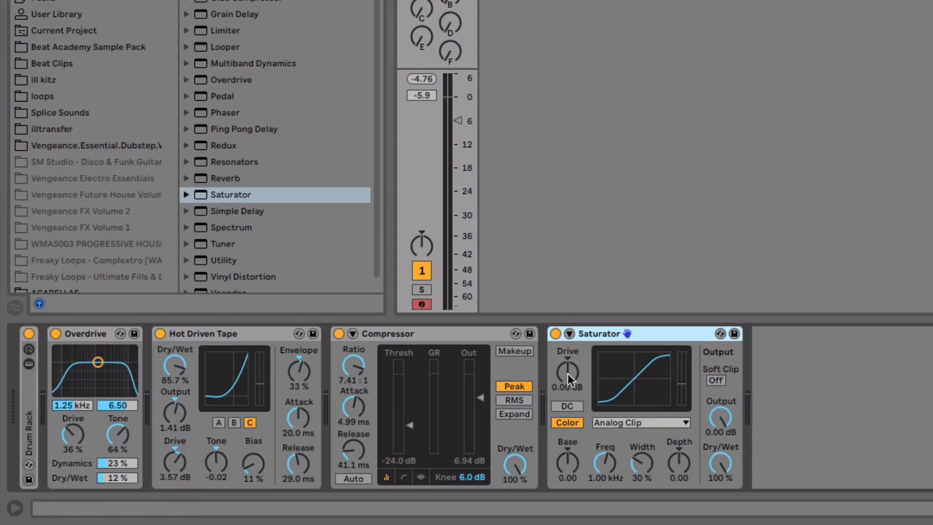
{"action": "left_click_drag", "start_coordinate": [567, 373], "coordinate": [568, 359]}
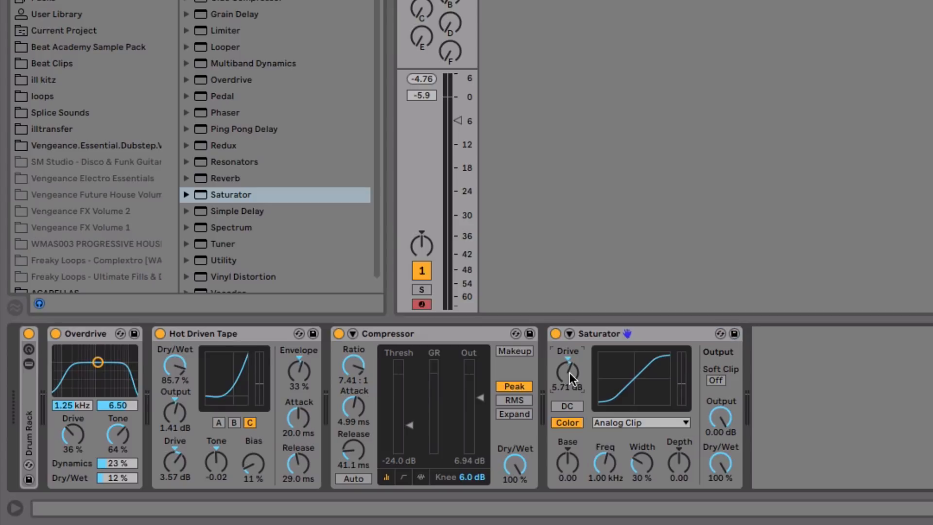
{"action": "left_click_drag", "start_coordinate": [720, 417], "coordinate": [720, 425]}
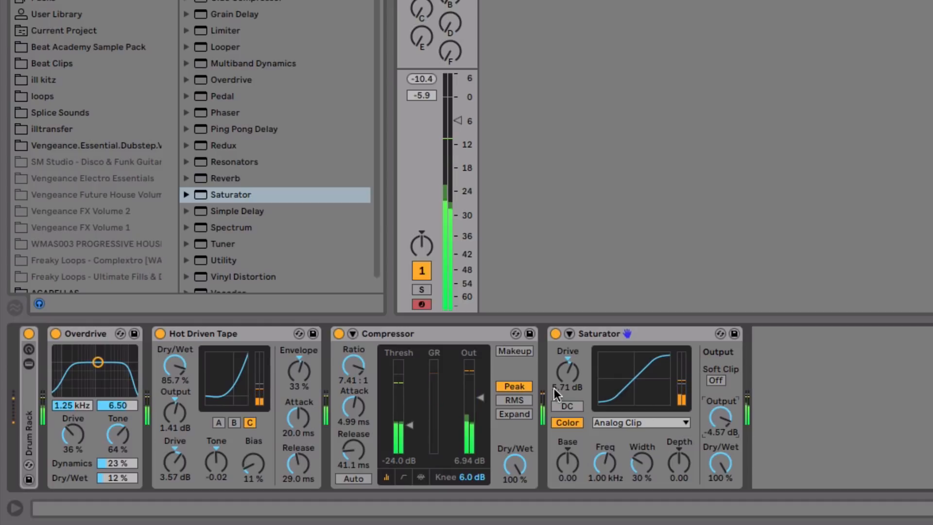
{"action": "left_click_drag", "start_coordinate": [567, 372], "coordinate": [568, 369]}
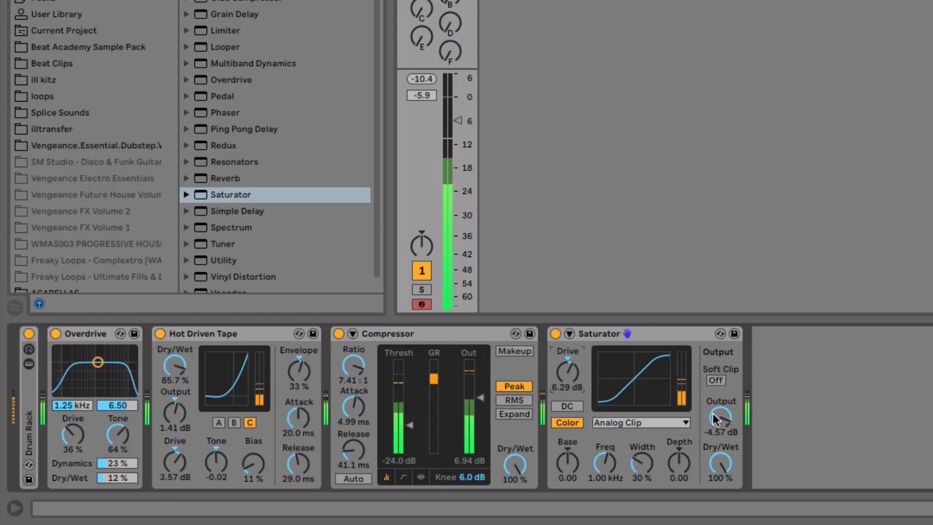
- Group the Overdrive, Hot Driven Tape, Compressor and Saturator into one Audio Effect Rack, then collapse and expand its device display
{"action": "left_click", "coordinate": [656, 332]}
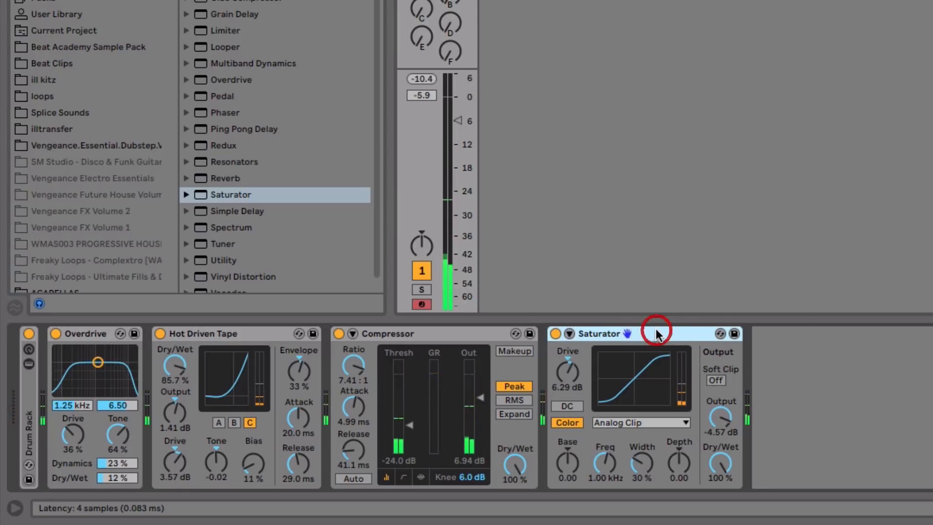
{"action": "left_click", "coordinate": [87, 333], "text": "shift"}
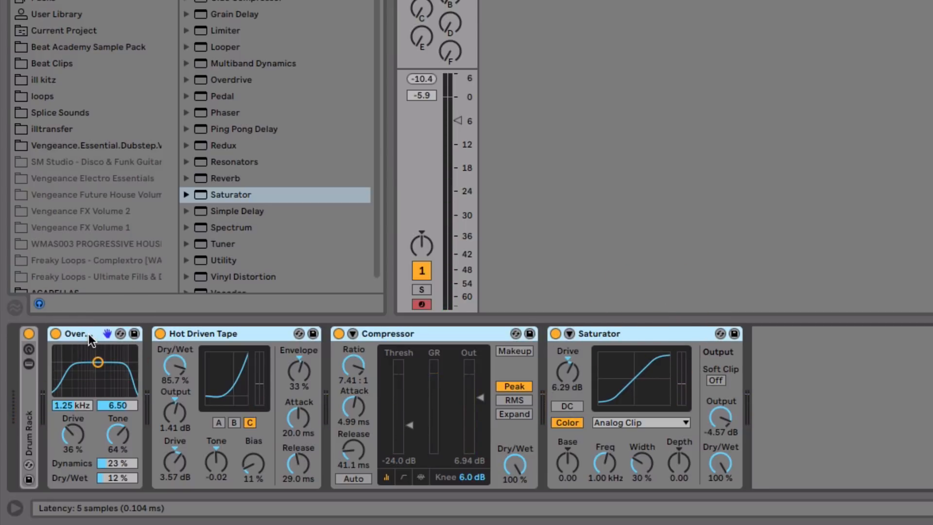
{"action": "right_click", "coordinate": [90, 339]}
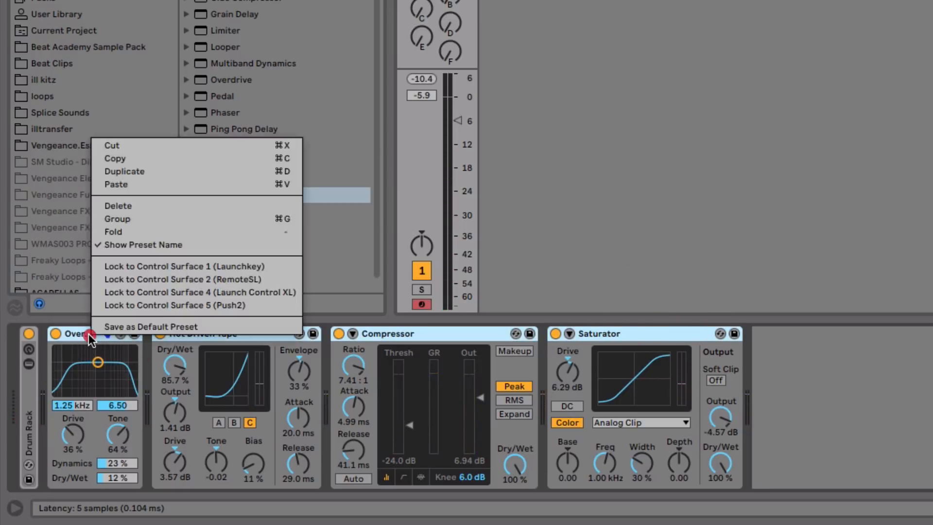
{"action": "left_click", "coordinate": [167, 221]}
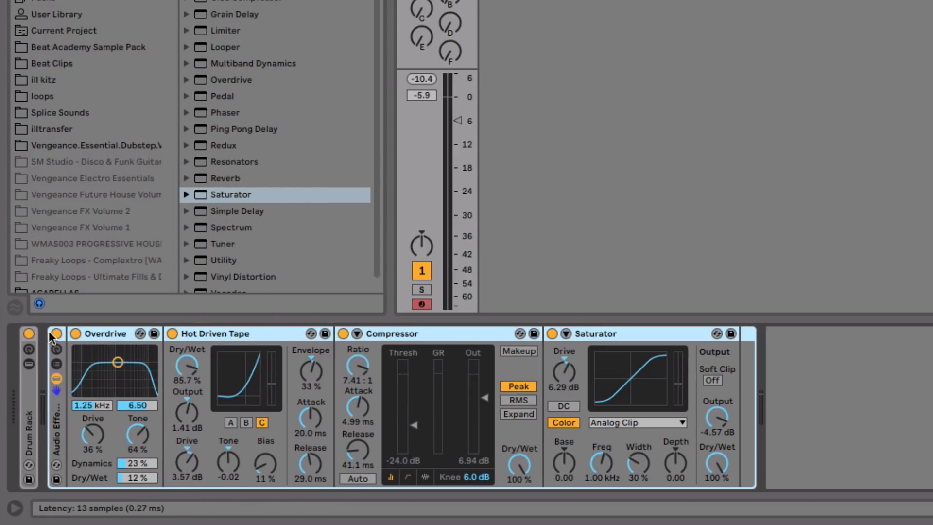
{"action": "left_click", "coordinate": [57, 378]}
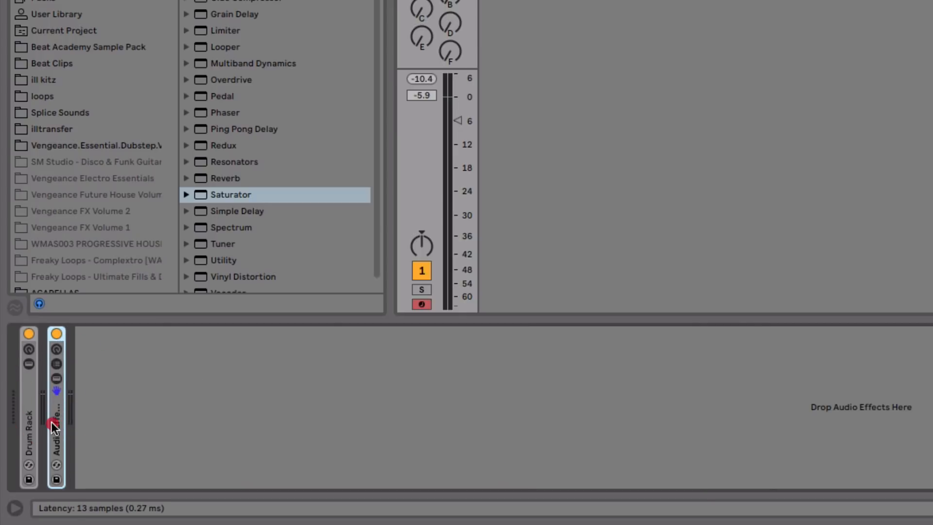
{"action": "left_click", "coordinate": [56, 378]}
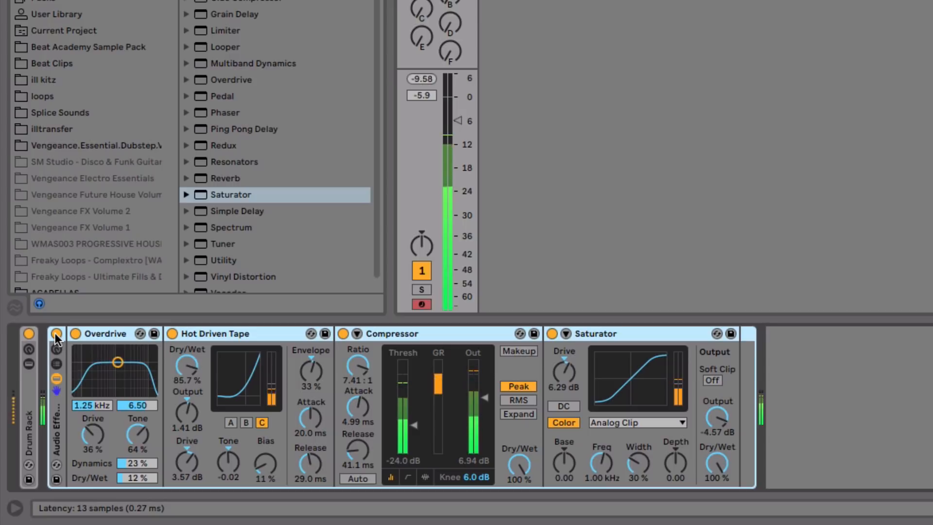
- Compare the beat with the whole Audio Effect Rack bypassed and active
{"action": "left_click", "coordinate": [56, 334]}
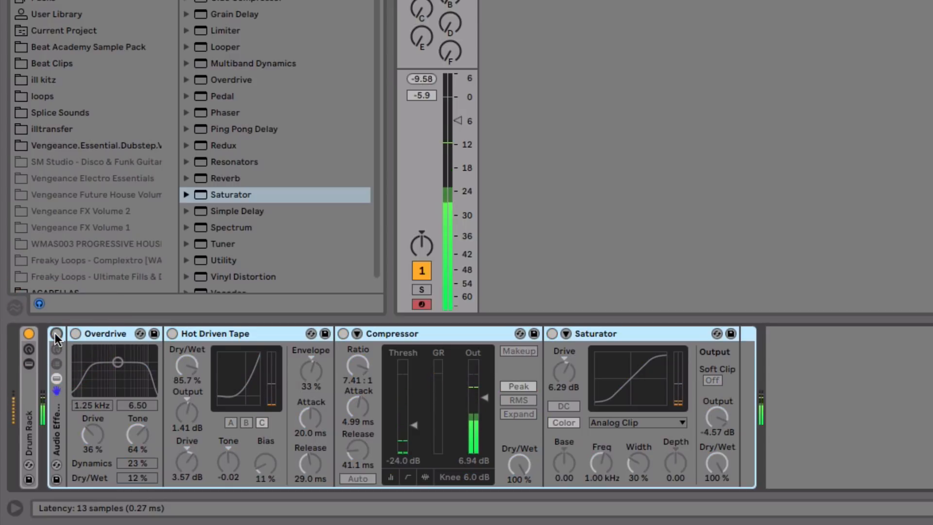
{"action": "left_click", "coordinate": [57, 334]}
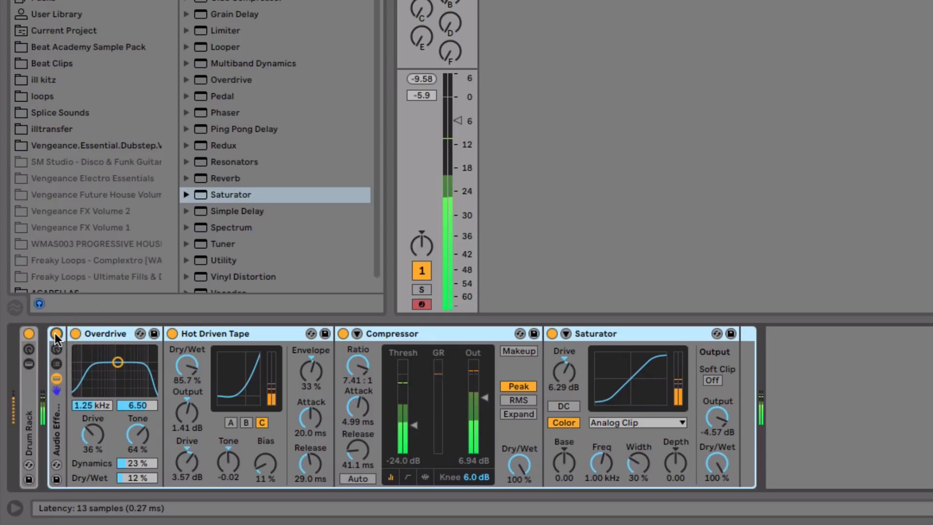
{"action": "left_click", "coordinate": [56, 334]}
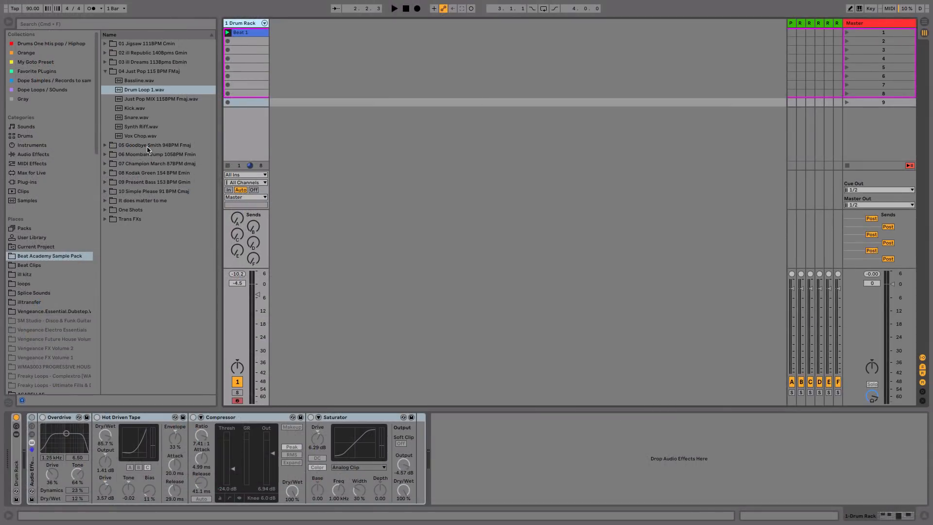
- Add Drum Loop 1.wav as a clip on a new audio track and play it together with the Drum Rack beat
{"action": "left_click_drag", "start_coordinate": [125, 94], "coordinate": [275, 35]}
{"action": "left_click", "coordinate": [274, 33]}
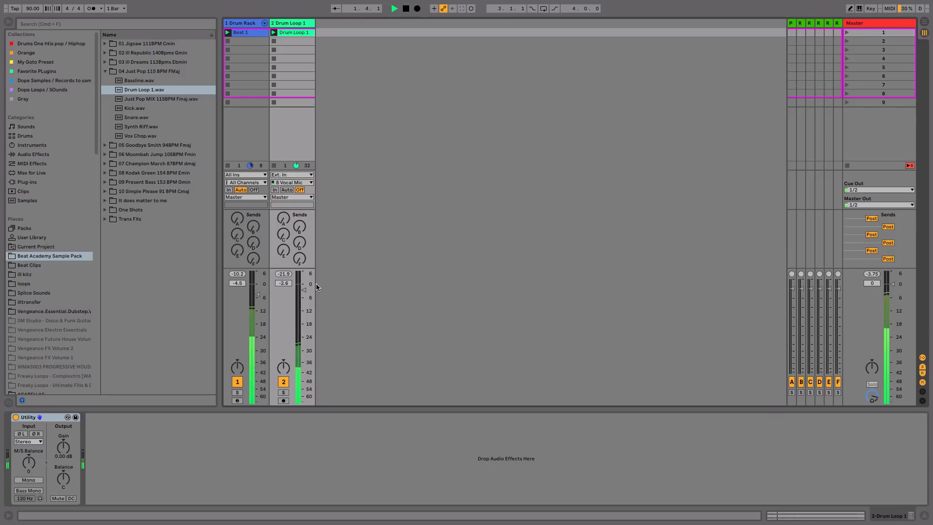
{"action": "left_click", "coordinate": [298, 24]}
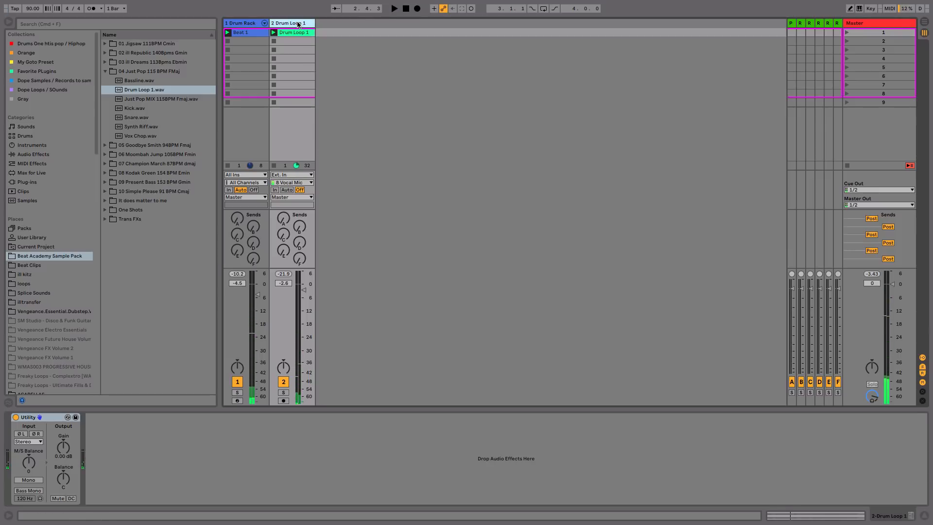
- Reactivate the Drum Rack track's Audio Effect Rack and group the Drum Rack and Drum Loop 1 tracks
{"action": "left_click", "coordinate": [250, 25]}
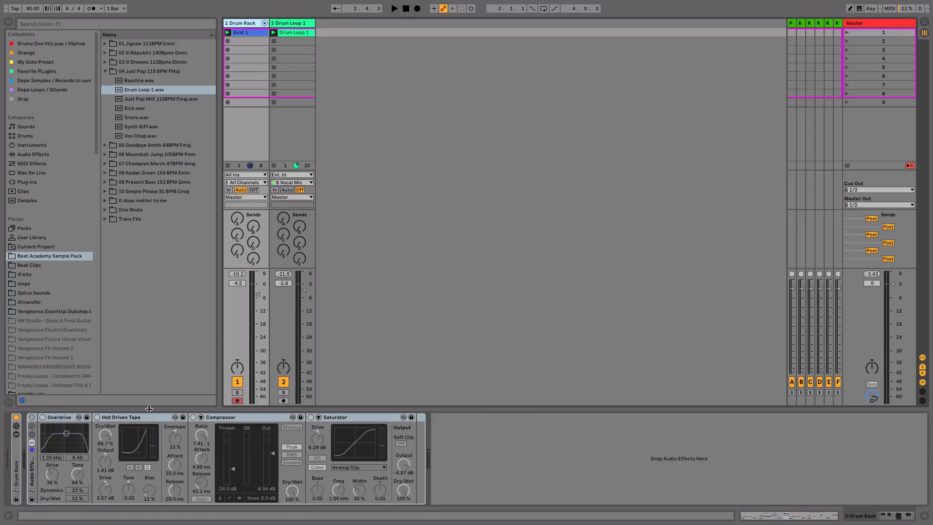
{"action": "left_click", "coordinate": [32, 417]}
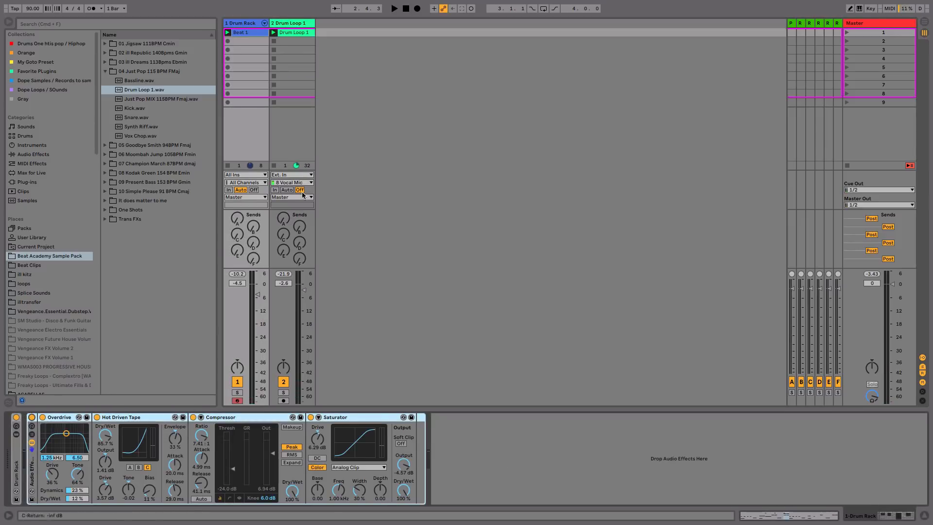
{"action": "left_click", "coordinate": [300, 25]}
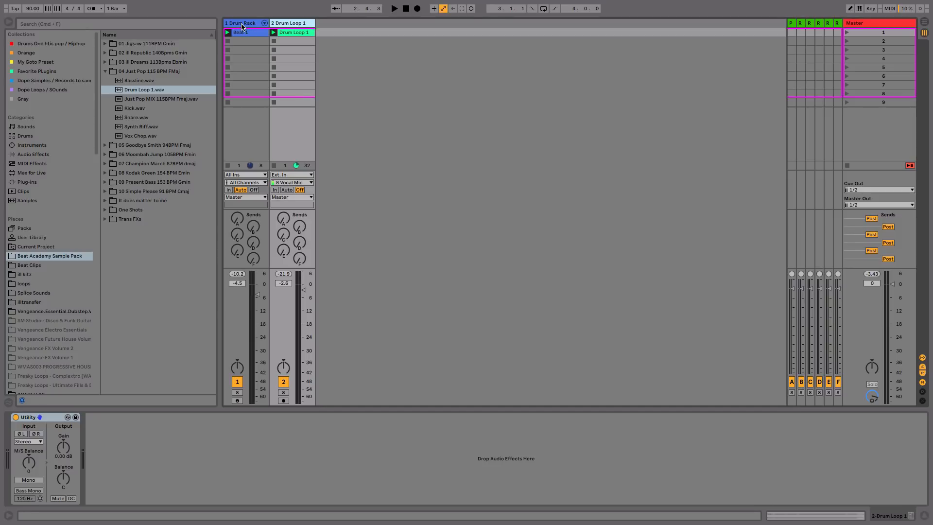
{"action": "left_click", "coordinate": [243, 25]}
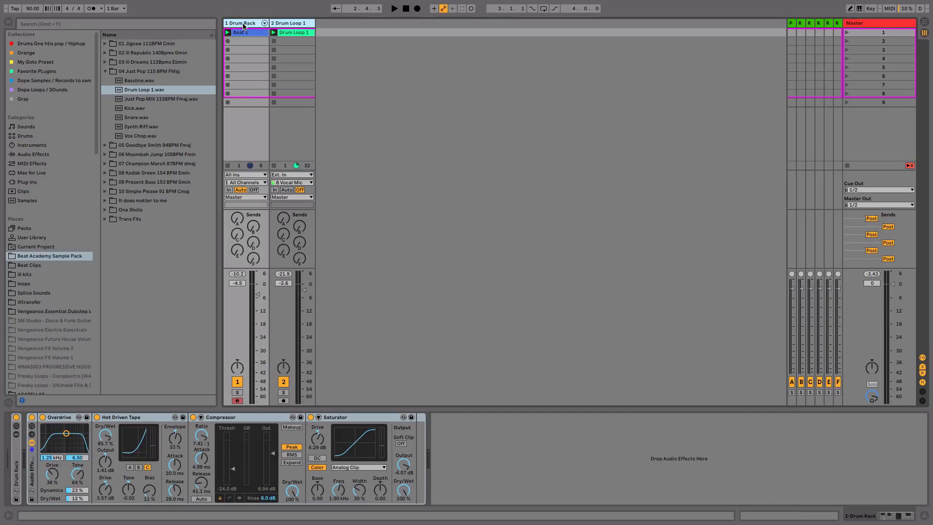
{"action": "key", "text": "ctrl+g"}
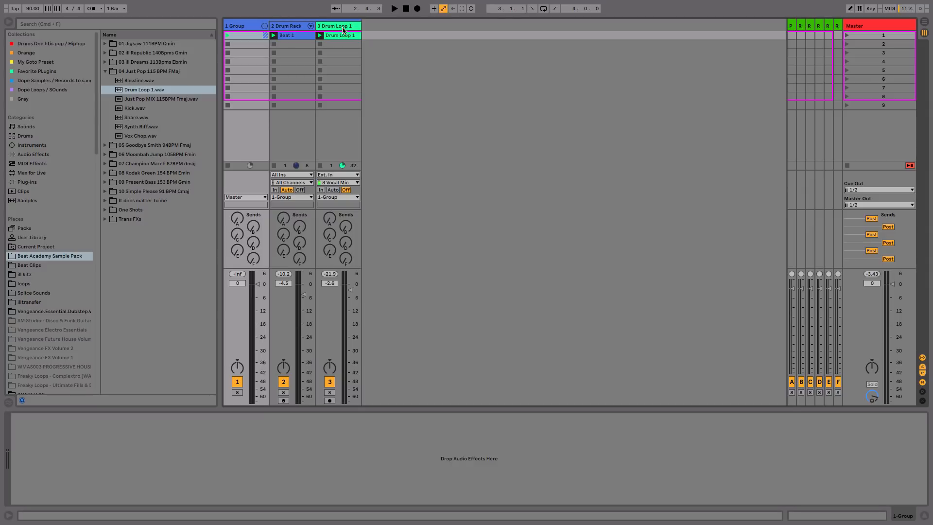
- Move the Audio Effect Rack from the Drum Rack track onto the Group track
{"action": "left_click", "coordinate": [281, 29]}
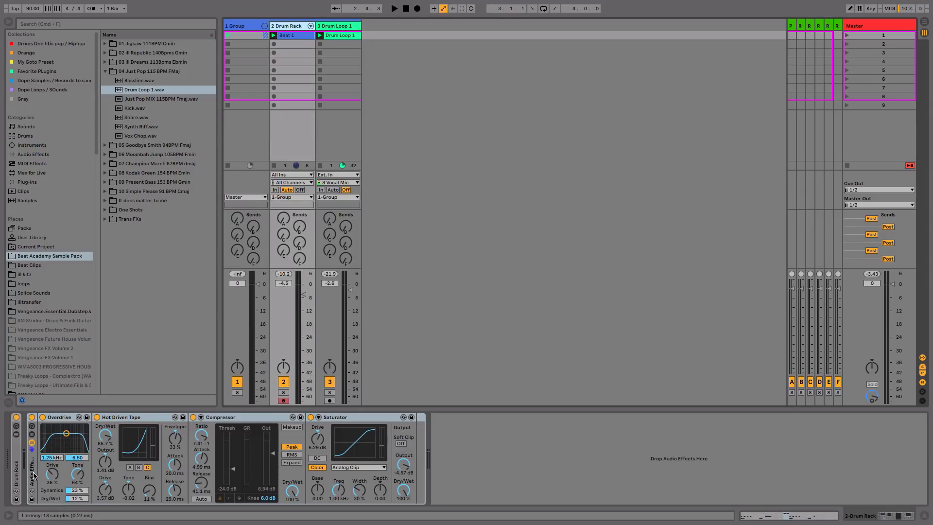
{"action": "left_click", "coordinate": [240, 27]}
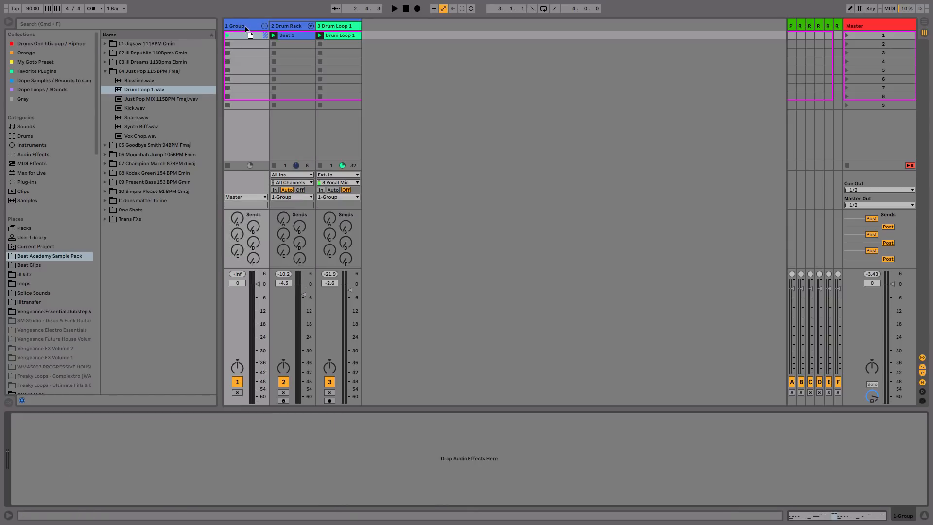
{"action": "left_click_drag", "start_coordinate": [246, 30], "coordinate": [246, 30]}
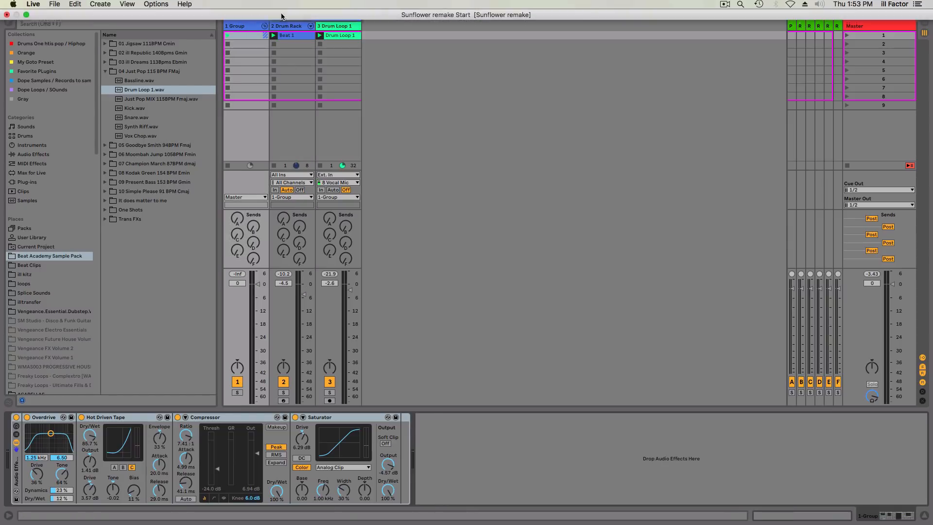
{"action": "left_click", "coordinate": [350, 28]}
{"action": "left_click", "coordinate": [293, 28]}
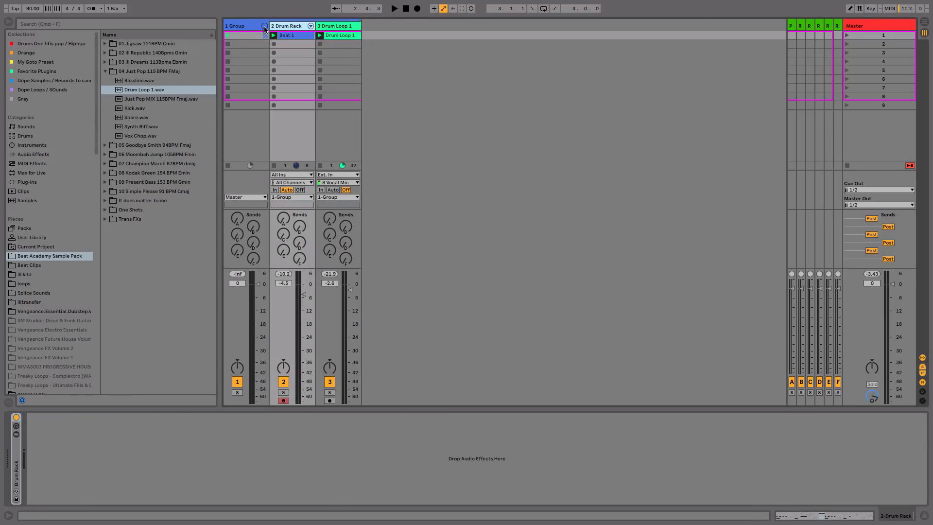
- Play the grouped drums, lower the Drum Loop 1 track's volume and fold the group
{"action": "left_click", "coordinate": [264, 26]}
{"action": "key", "text": "space"}
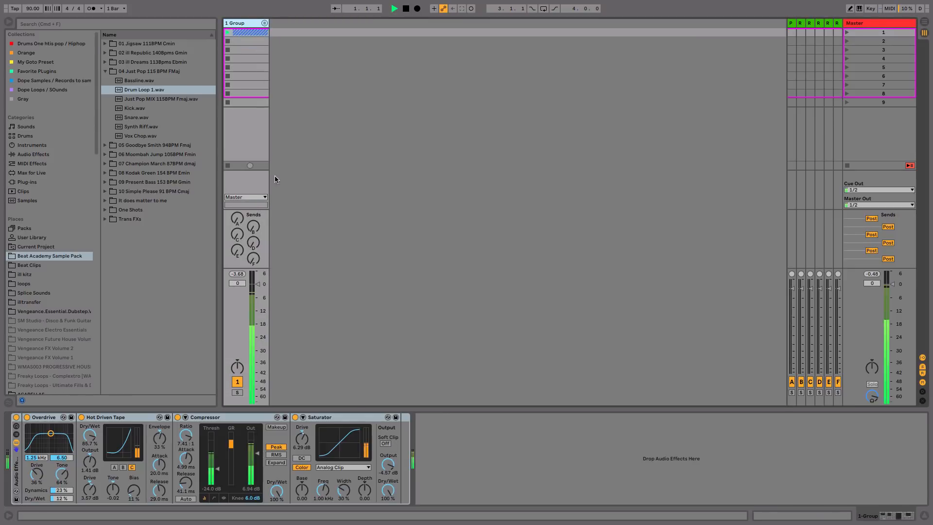
{"action": "left_click", "coordinate": [264, 23]}
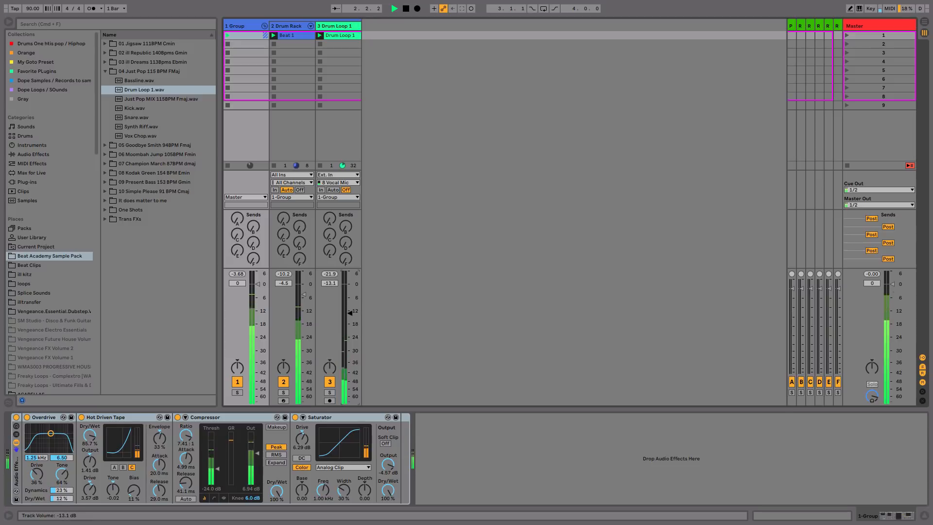
{"action": "left_click_drag", "start_coordinate": [350, 313], "coordinate": [350, 321]}
{"action": "left_click", "coordinate": [264, 26]}
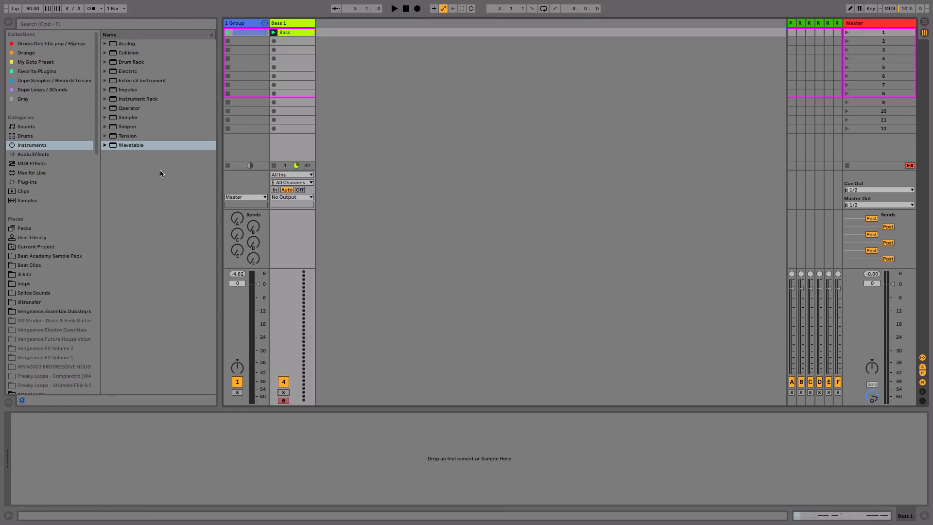
- Load the Wavetable instrument onto the Bass 1 track, solo the track and set Osc 1's wavetable position to 66 %
{"action": "left_click", "coordinate": [125, 145]}
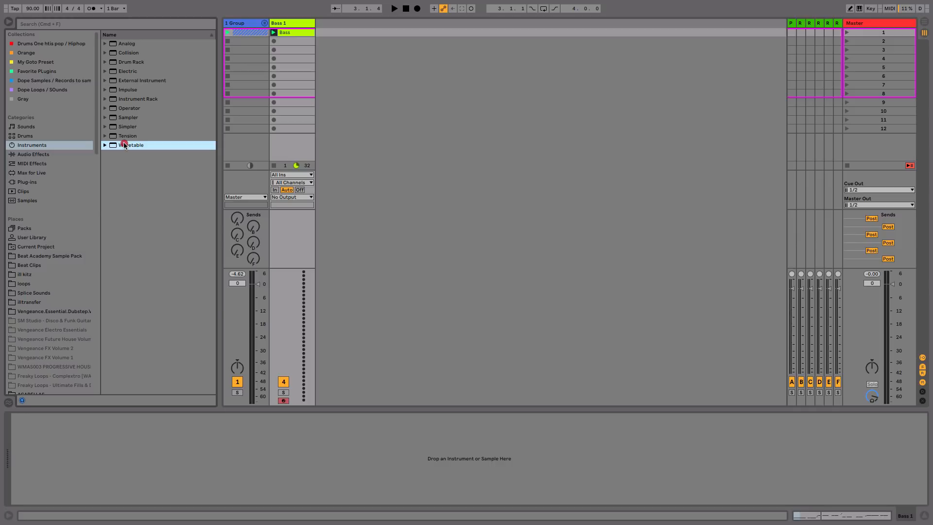
{"action": "left_click_drag", "start_coordinate": [124, 143], "coordinate": [293, 88]}
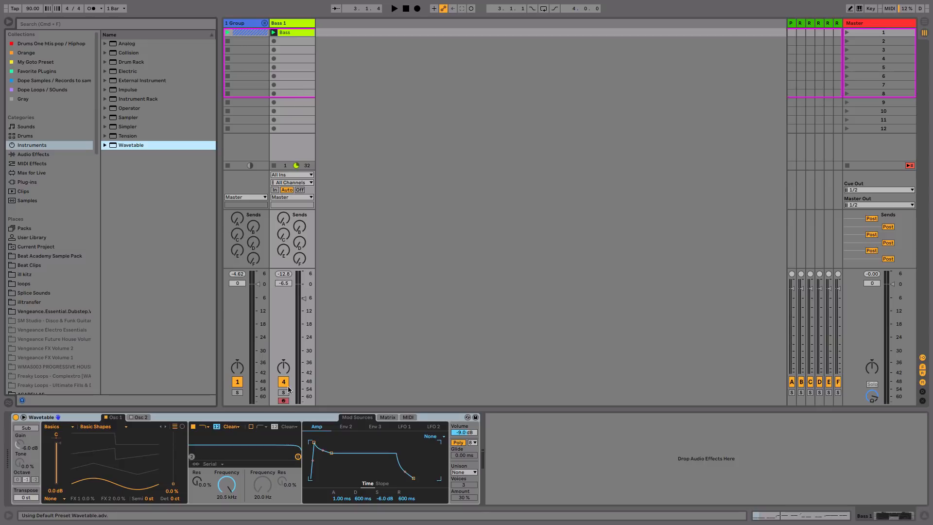
{"action": "left_click", "coordinate": [284, 393]}
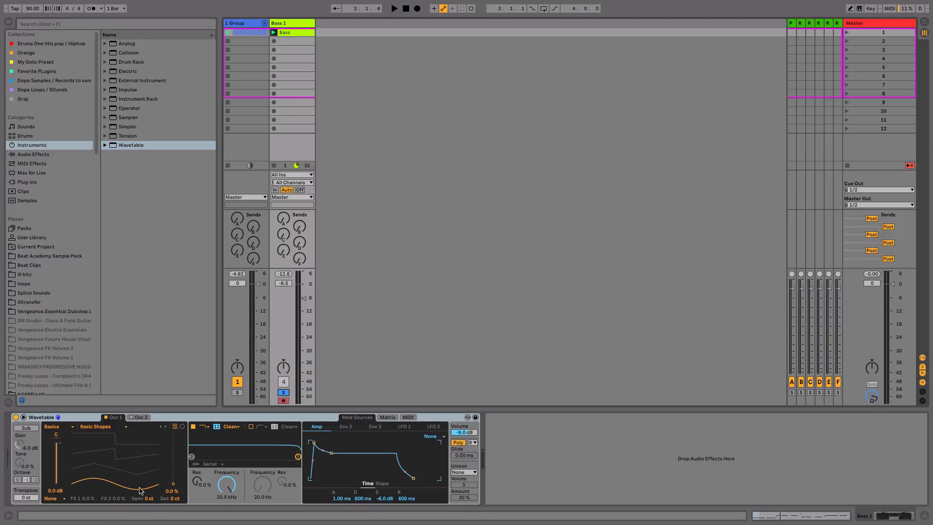
{"action": "left_click_drag", "start_coordinate": [173, 477], "coordinate": [173, 450]}
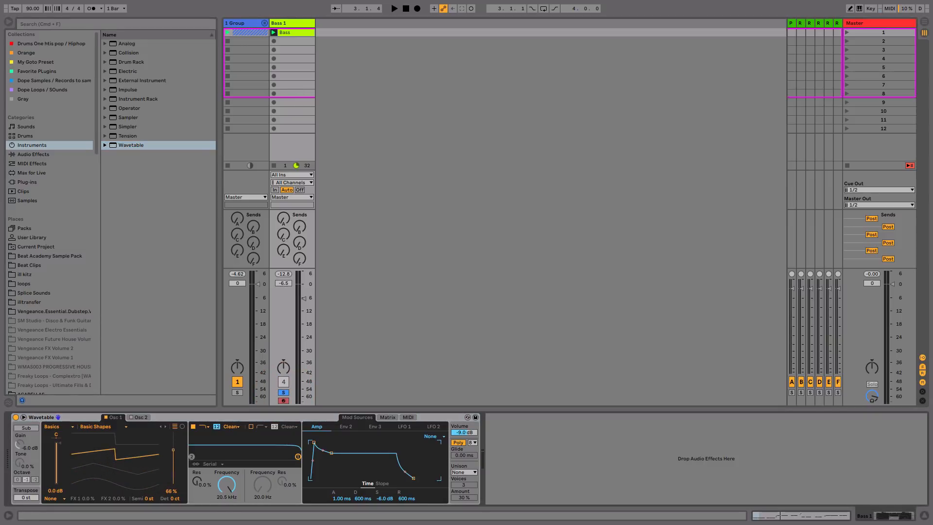
- Listen to the soloed Bass clip and view its notes, and switch Wavetable's voice mode to Mono
{"action": "key", "text": "space"}
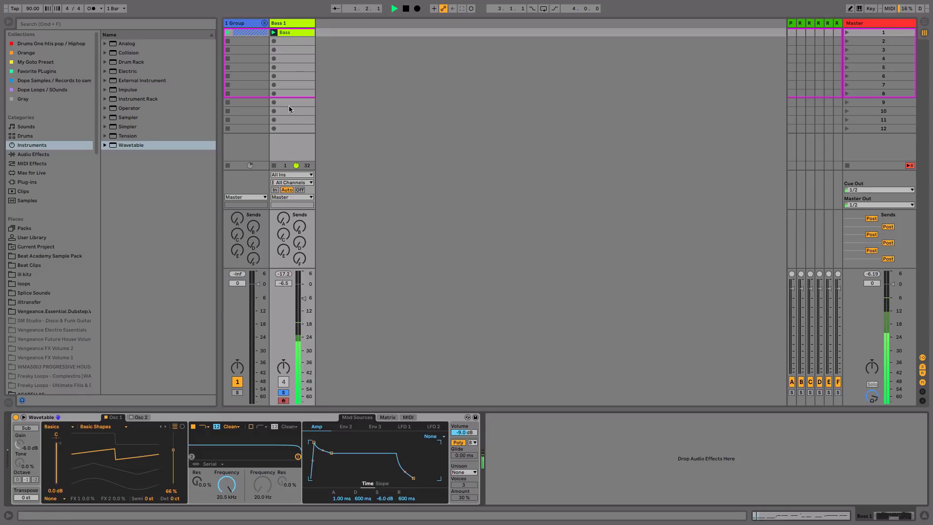
{"action": "left_click", "coordinate": [303, 32]}
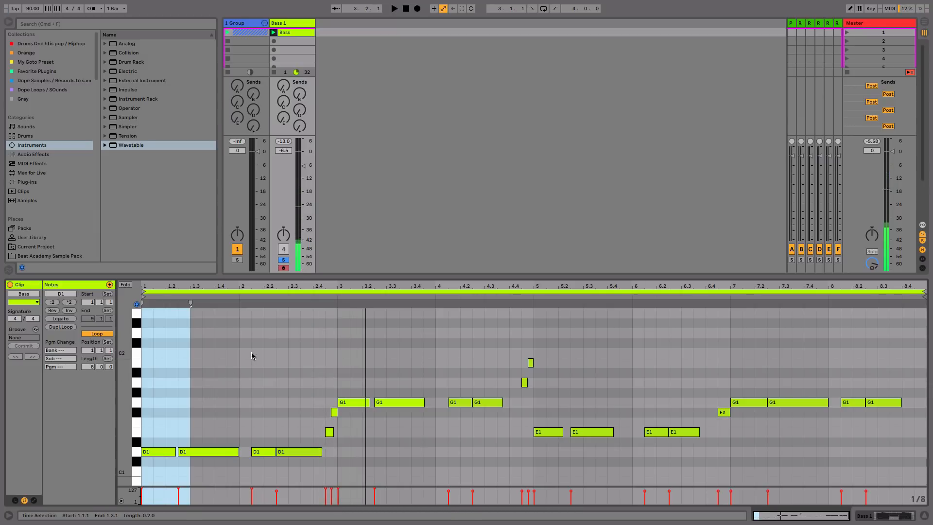
{"action": "key", "text": "shift+Tab"}
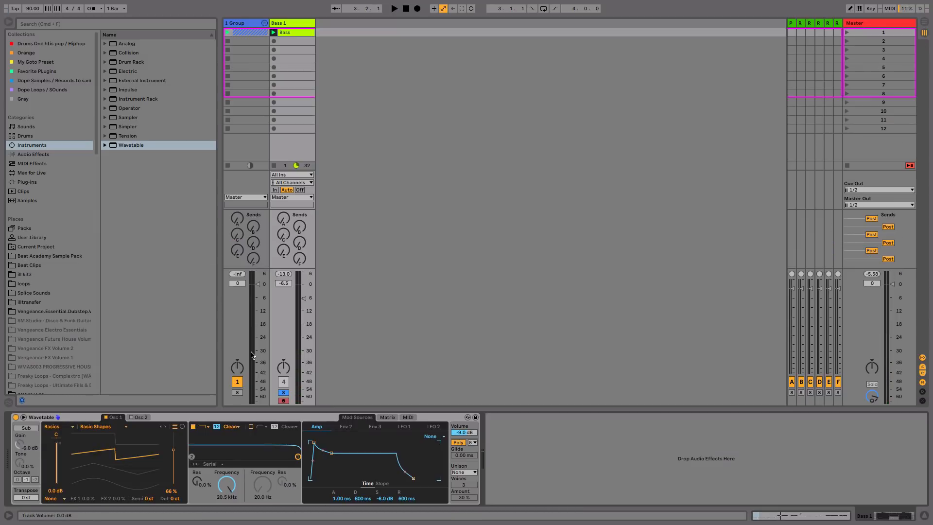
{"action": "left_click", "coordinate": [459, 443]}
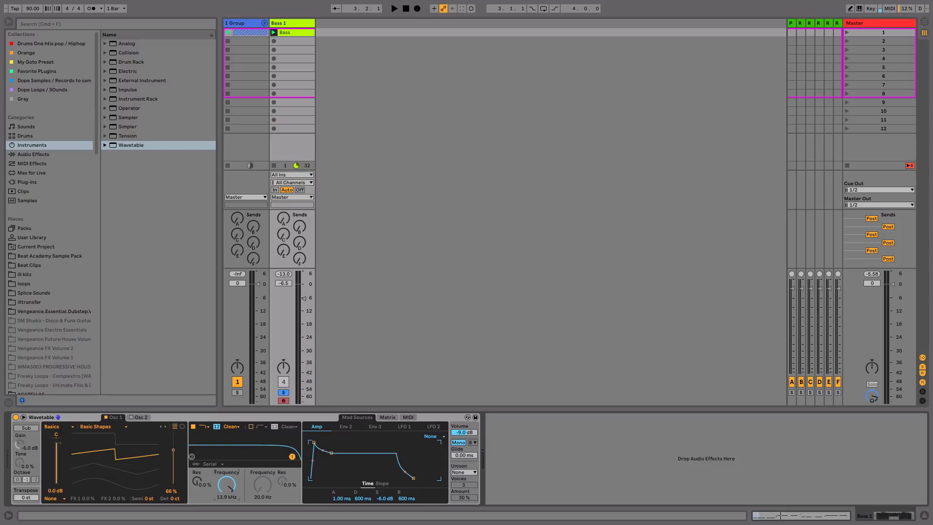
- Set Wavetable's first filter to a 331 Hz frequency with 47 % resonance and listen to the bass
{"action": "left_click_drag", "start_coordinate": [292, 457], "coordinate": [232, 456]}
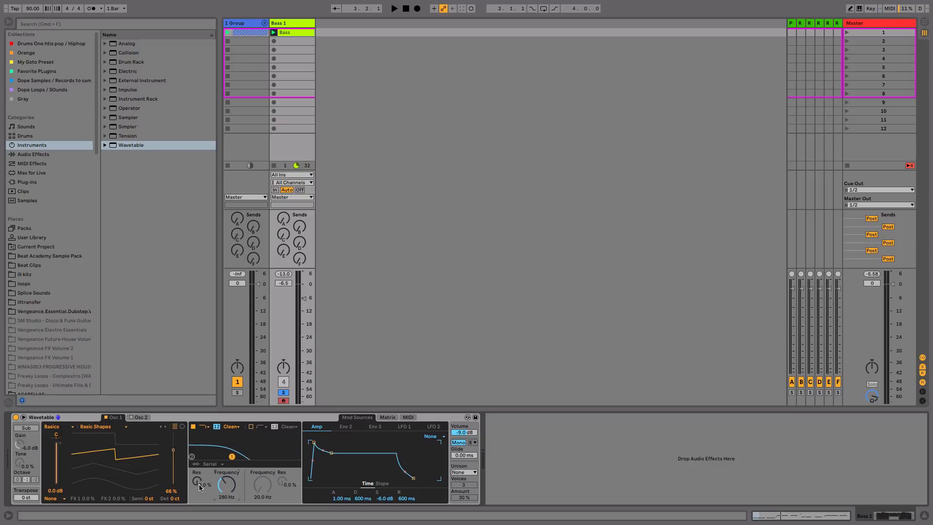
{"action": "left_click_drag", "start_coordinate": [199, 487], "coordinate": [199, 471]}
{"action": "left_click_drag", "start_coordinate": [226, 485], "coordinate": [233, 478]}
{"action": "key", "text": "space"}
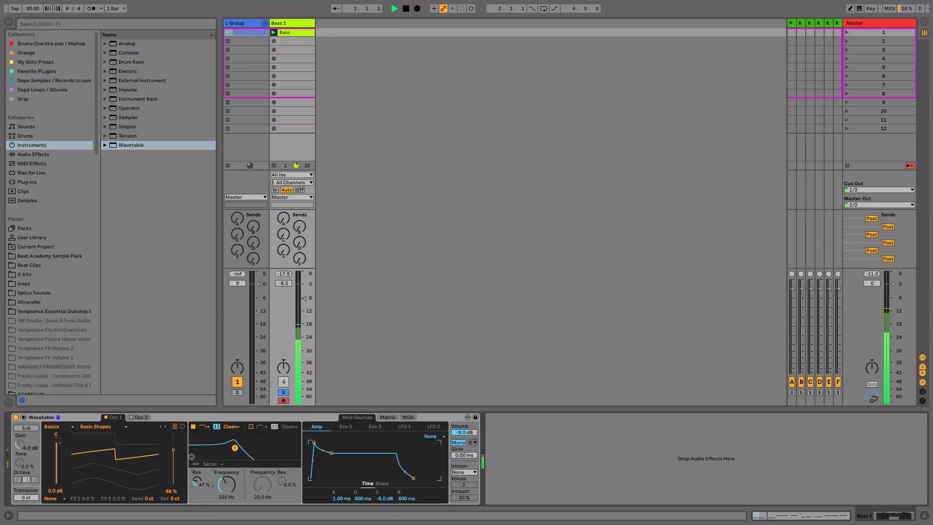
{"action": "key", "text": "space"}
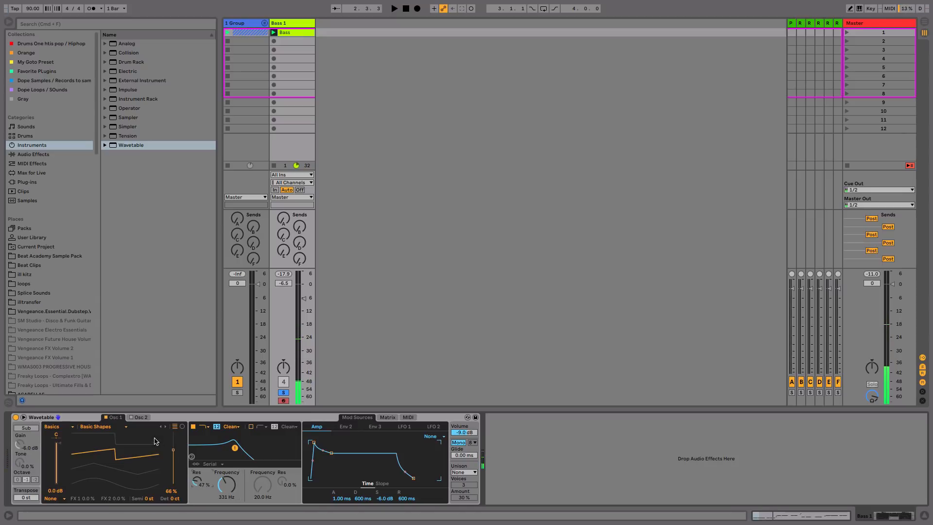
- Enable Osc 2 with wavetable position 71 % and detune -32 ct, and set the Amp envelope to 773 ms decay and -11 dB sustain
{"action": "left_click", "coordinate": [141, 417]}
{"action": "left_click", "coordinate": [131, 417]}
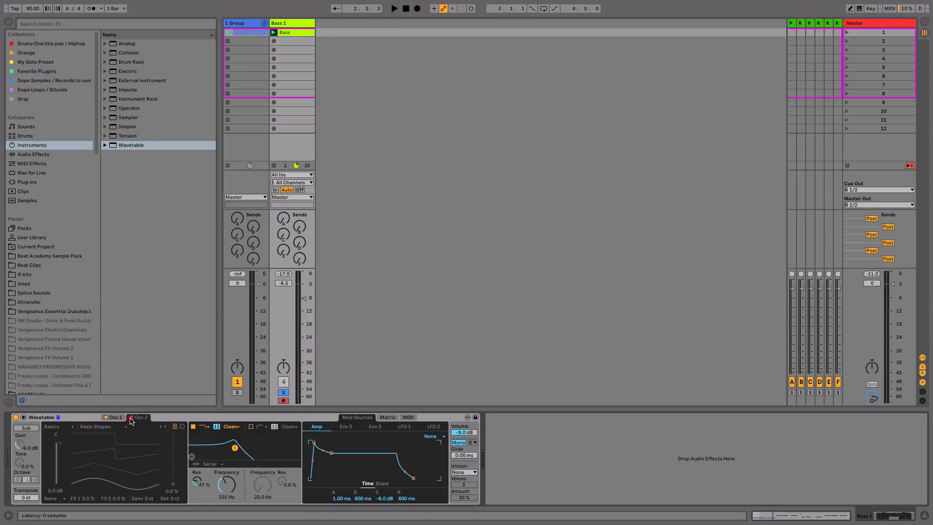
{"action": "left_click_drag", "start_coordinate": [130, 489], "coordinate": [130, 451]}
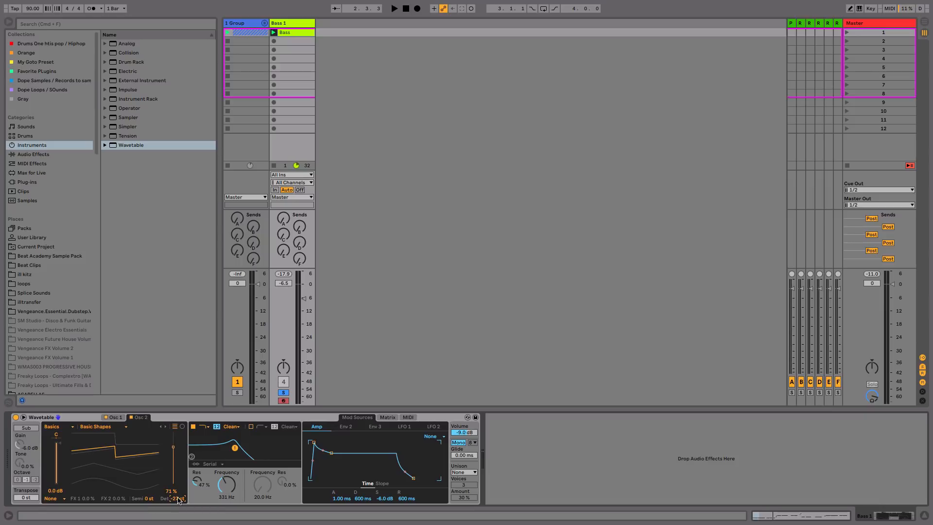
{"action": "key", "text": "space"}
{"action": "left_click_drag", "start_coordinate": [180, 499], "coordinate": [181, 501]}
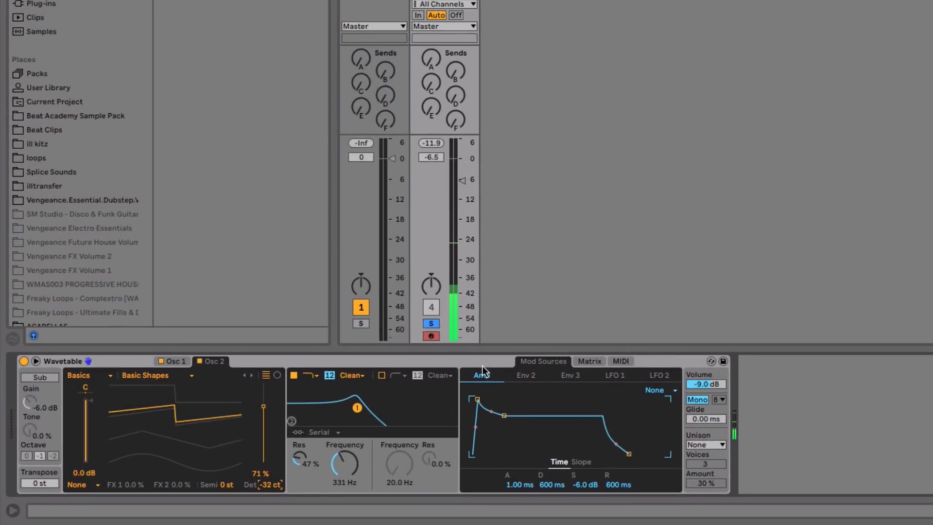
{"action": "left_click_drag", "start_coordinate": [506, 412], "coordinate": [508, 424]}
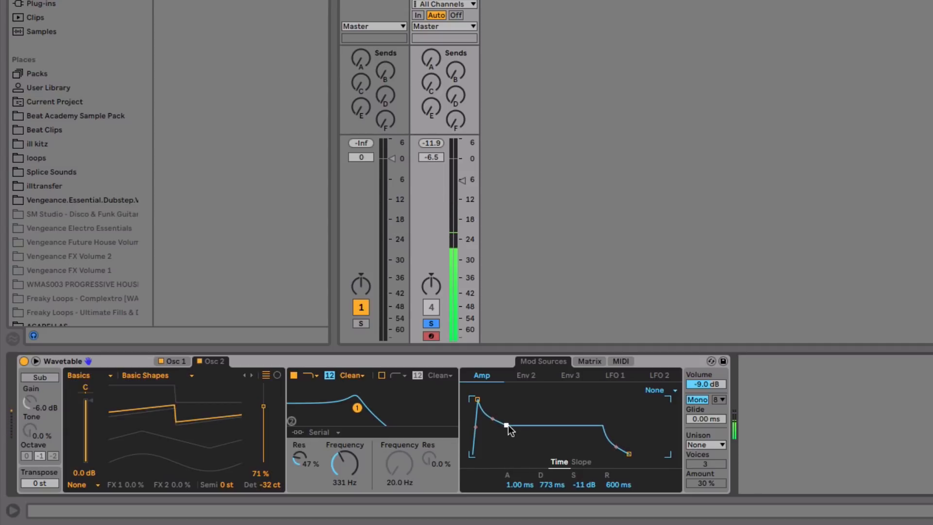
- Enable Wavetable's sub oscillator and set its gain to -4.2 dB and tone to 22 %
{"action": "left_click", "coordinate": [174, 361]}
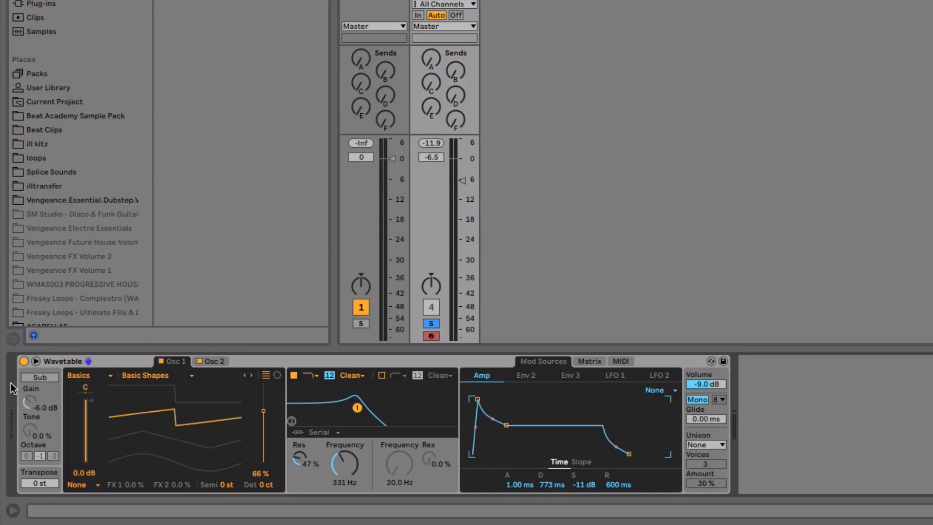
{"action": "left_click", "coordinate": [41, 378]}
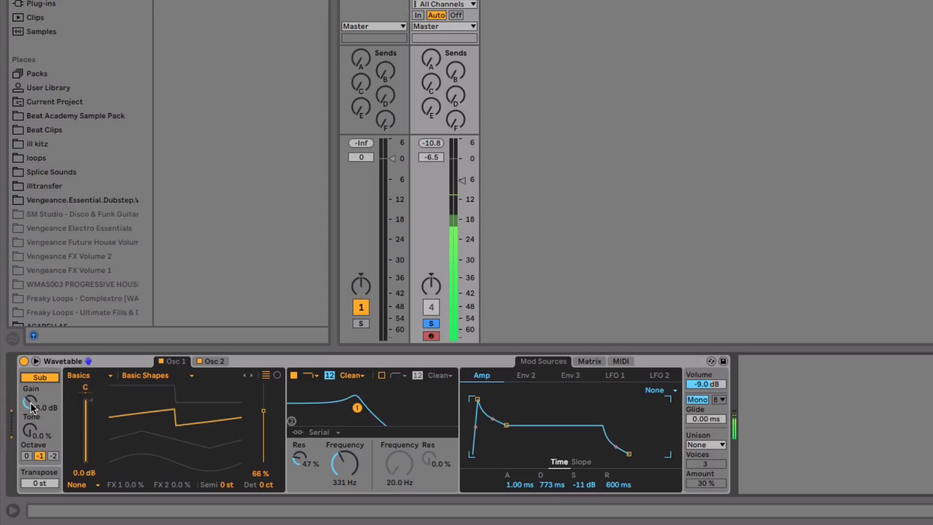
{"action": "mouse_move", "coordinate": [31, 403]}
{"action": "left_mouse_down"}
{"action": "mouse_move", "coordinate": [30, 427]}
{"action": "mouse_move", "coordinate": [29, 391]}
{"action": "left_mouse_up"}
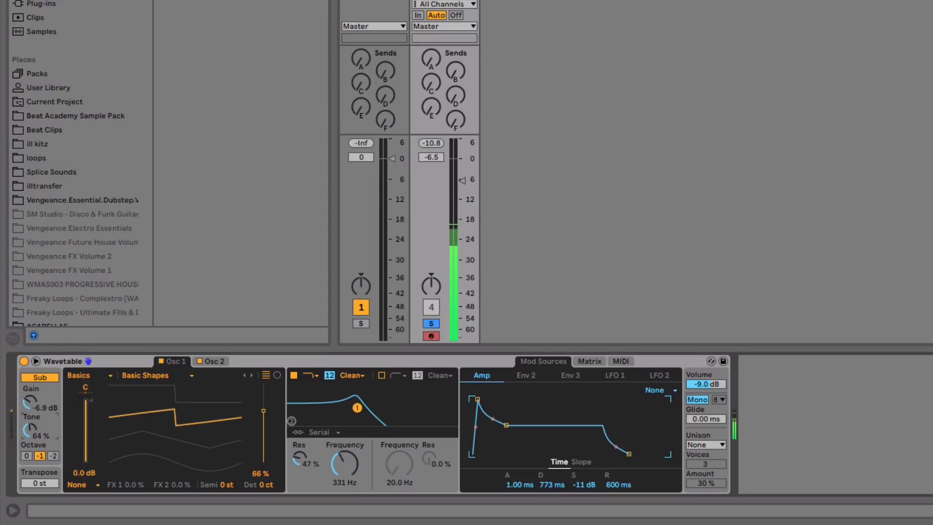
{"action": "left_click_drag", "start_coordinate": [29, 429], "coordinate": [29, 465]}
{"action": "left_click_drag", "start_coordinate": [29, 402], "coordinate": [30, 388]}
{"action": "left_click_drag", "start_coordinate": [29, 425], "coordinate": [29, 436]}
{"action": "left_click_drag", "start_coordinate": [30, 402], "coordinate": [30, 403]}
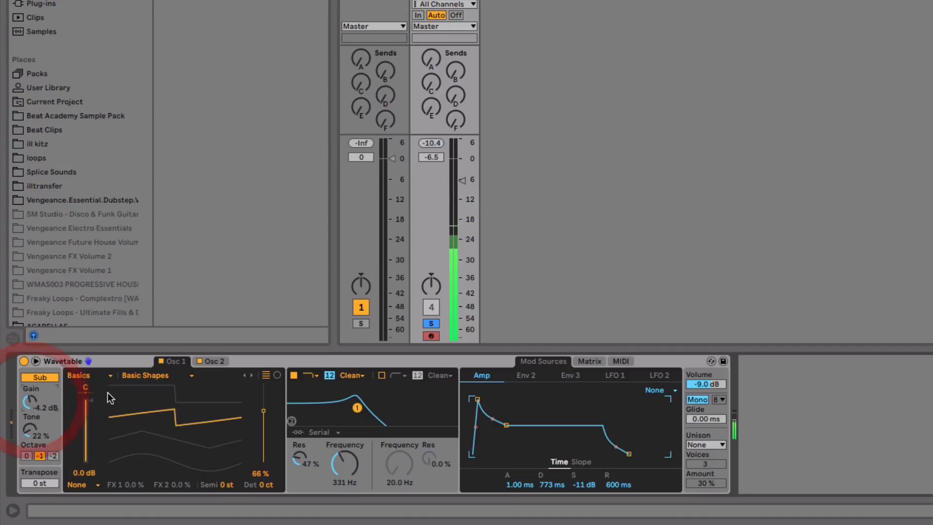
- Raise the Bass 1 track's volume to -1.7 dB and set Wavetable's unison mode to Classic
{"action": "left_click_drag", "start_coordinate": [462, 180], "coordinate": [463, 164]}
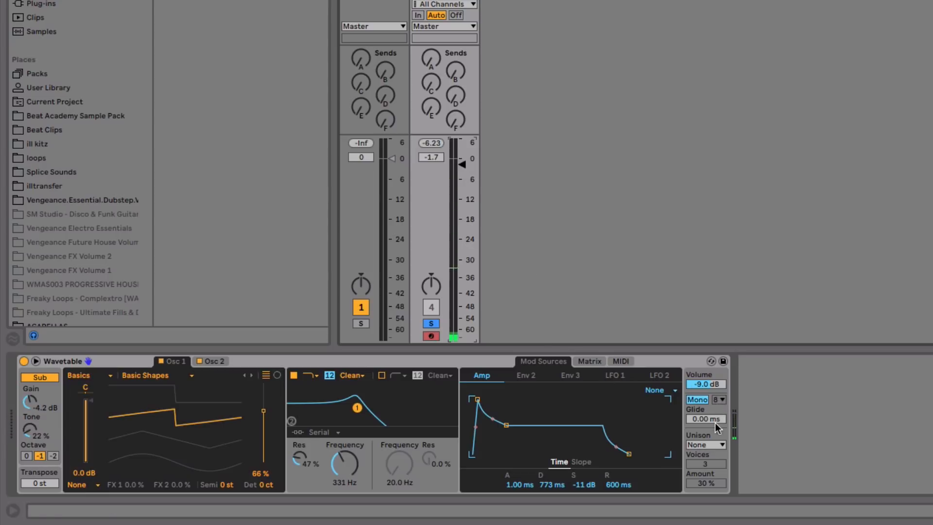
{"action": "left_click", "coordinate": [714, 444]}
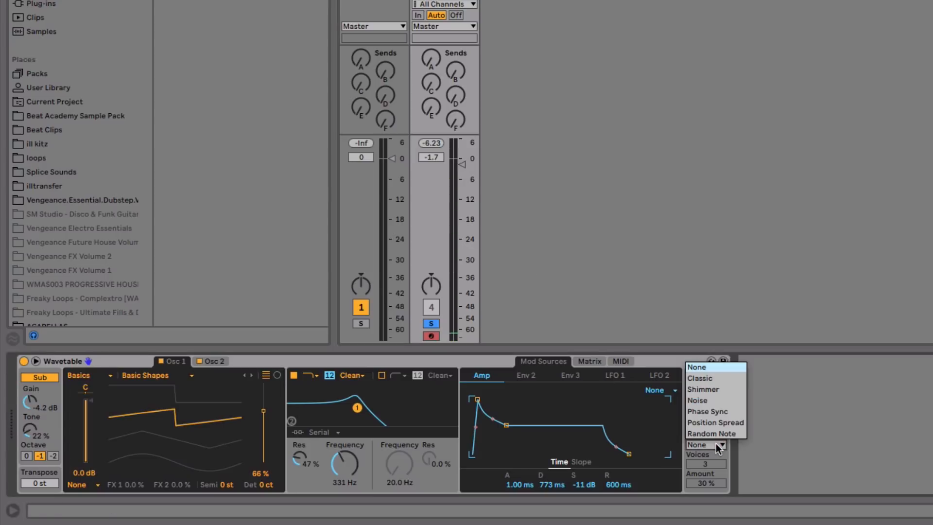
{"action": "left_click", "coordinate": [722, 379]}
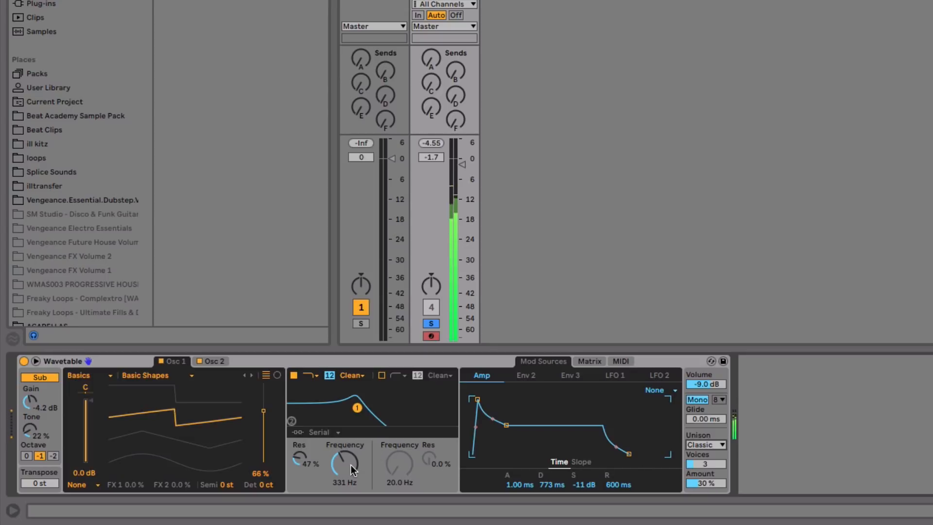
- Lower the first filter's frequency to 251 Hz and modulate Filter 1 Freq with Env 2 by an amount of 30
{"action": "left_click_drag", "start_coordinate": [352, 465], "coordinate": [352, 469]}
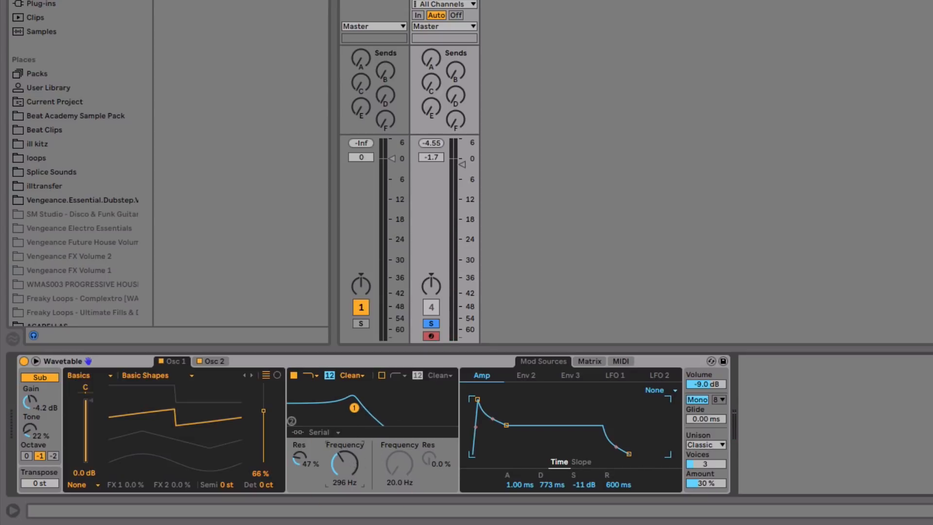
{"action": "left_click_drag", "start_coordinate": [348, 460], "coordinate": [348, 468]}
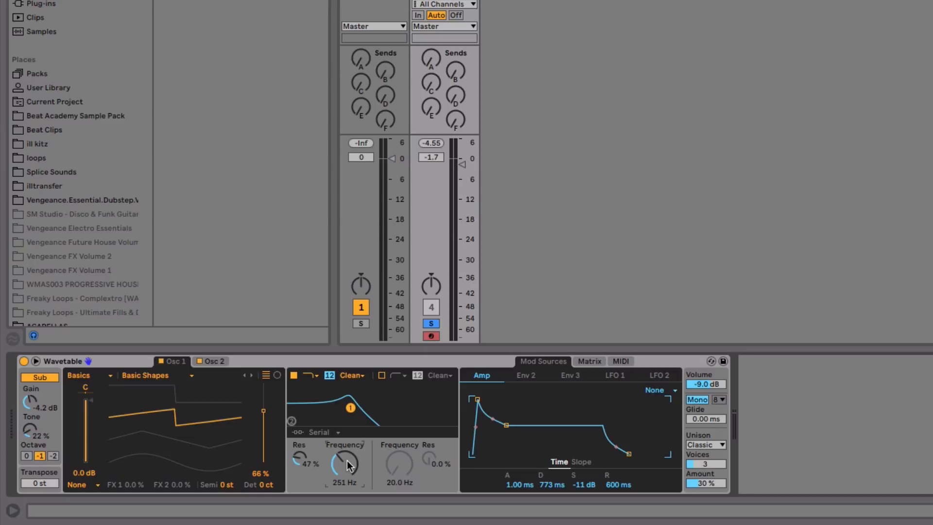
{"action": "left_click", "coordinate": [523, 378]}
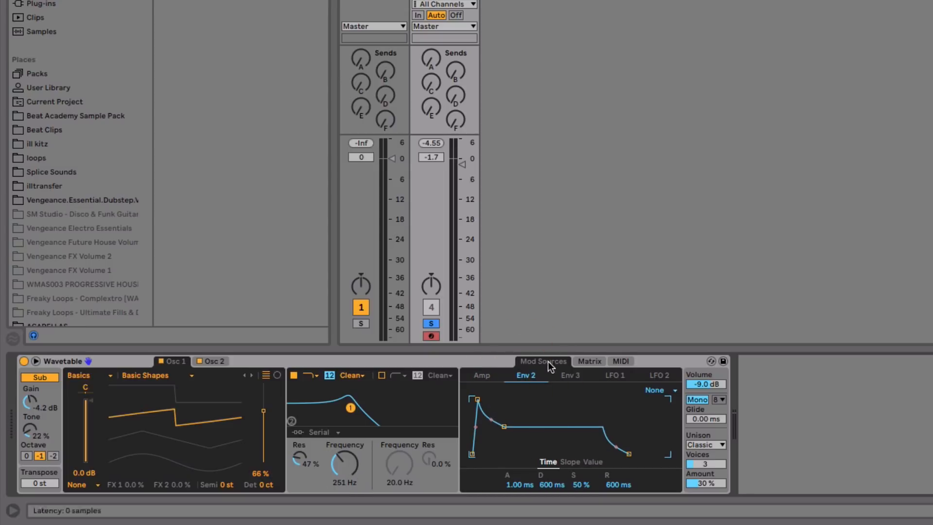
{"action": "left_click", "coordinate": [593, 362]}
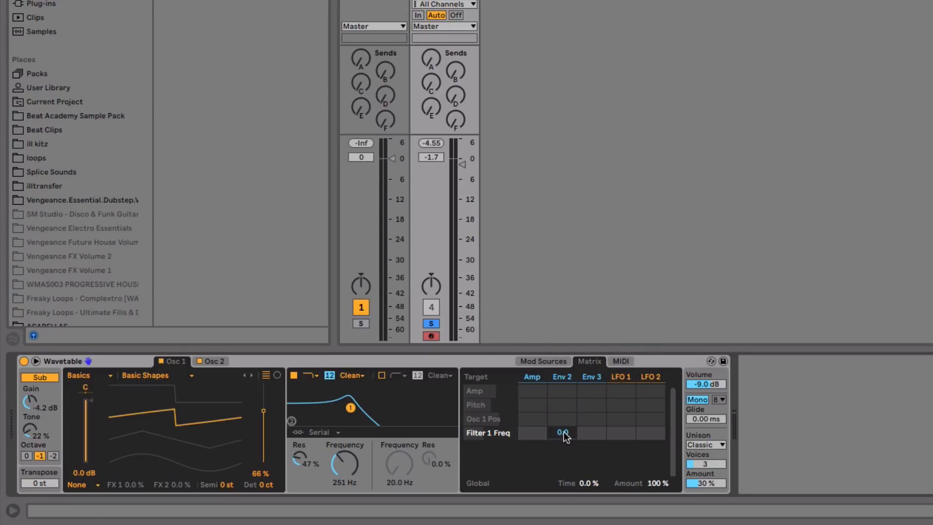
{"action": "left_click_drag", "start_coordinate": [565, 435], "coordinate": [565, 414]}
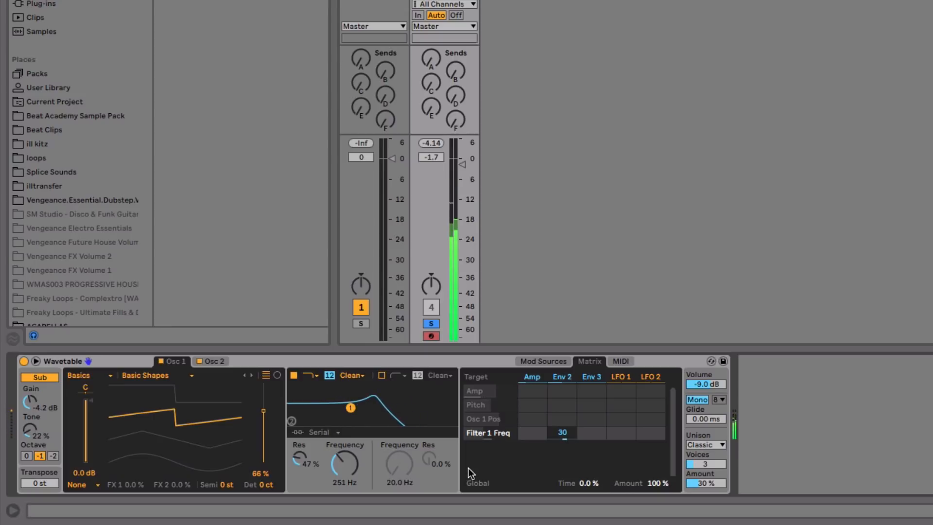
- Shape Env 2 with a 3.34 ms attack, 626 ms decay, 34 % sustain and 1.14 s release
{"action": "left_click", "coordinate": [528, 361]}
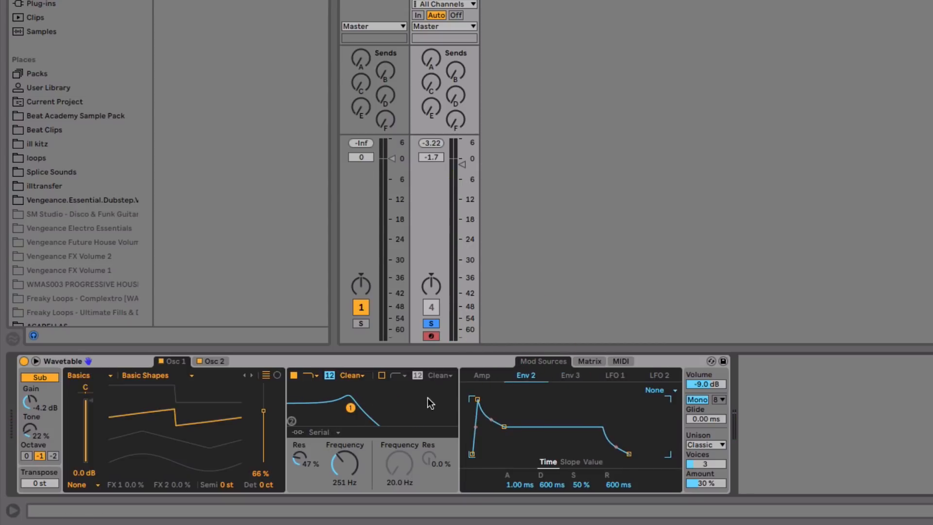
{"action": "left_click", "coordinate": [482, 376]}
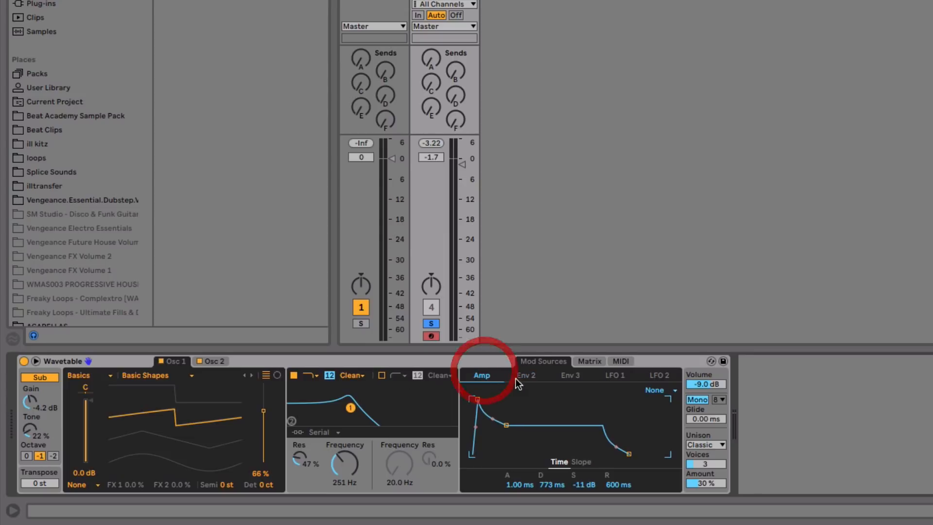
{"action": "left_click", "coordinate": [523, 375]}
{"action": "left_click_drag", "start_coordinate": [505, 426], "coordinate": [506, 438]}
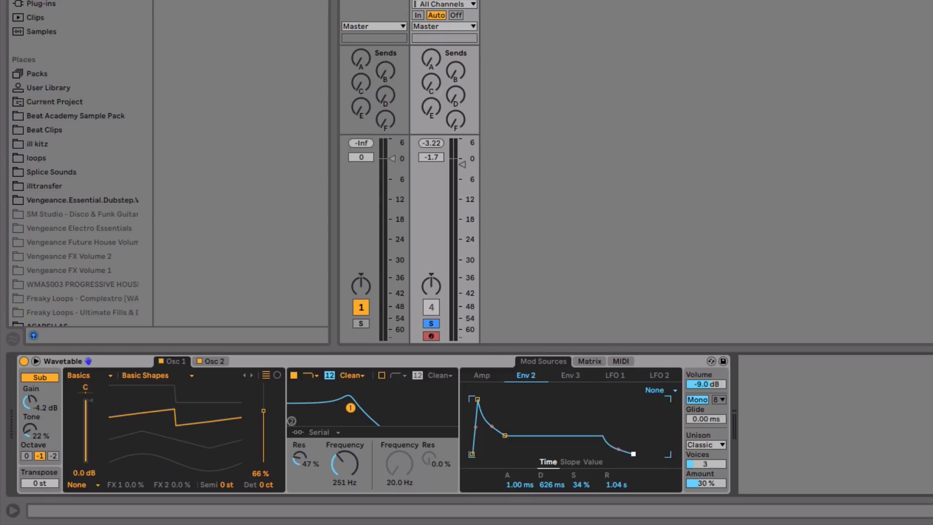
{"action": "left_click_drag", "start_coordinate": [477, 400], "coordinate": [479, 400]}
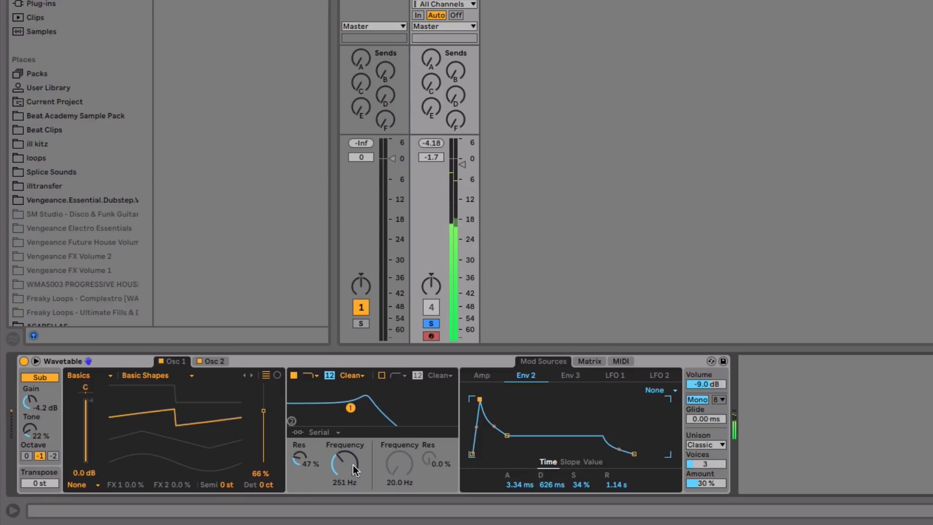
- Set the first filter to 130 Hz with 53 % resonance, and switch its circuit to OSR with 4.69 dB drive
{"action": "mouse_move", "coordinate": [353, 465]}
{"action": "left_mouse_down"}
{"action": "mouse_move", "coordinate": [352, 487]}
{"action": "mouse_move", "coordinate": [308, 470]}
{"action": "mouse_move", "coordinate": [299, 450]}
{"action": "mouse_move", "coordinate": [352, 469]}
{"action": "left_mouse_up"}
{"action": "left_click", "coordinate": [352, 375]}
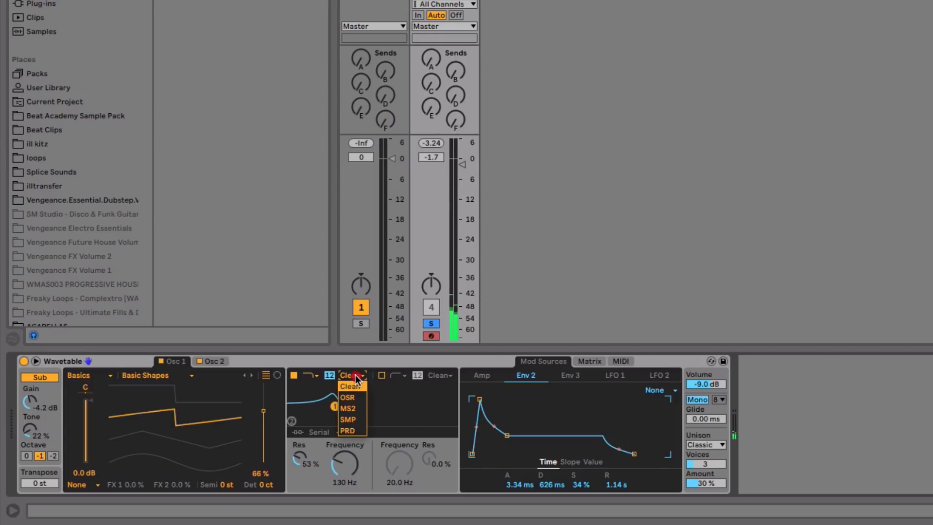
{"action": "left_click", "coordinate": [356, 402]}
{"action": "left_click_drag", "start_coordinate": [308, 483], "coordinate": [307, 481]}
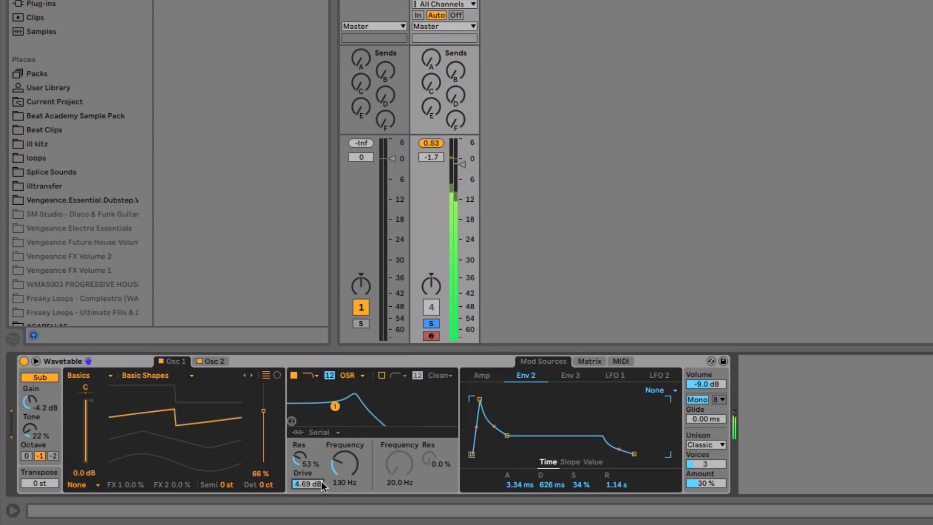
- Set Env 2 to 1.14 s decay, 35 % sustain and 2.26 s release, and the first filter to 171 Hz with 41 % resonance
{"action": "left_click_drag", "start_coordinate": [507, 435], "coordinate": [511, 434]}
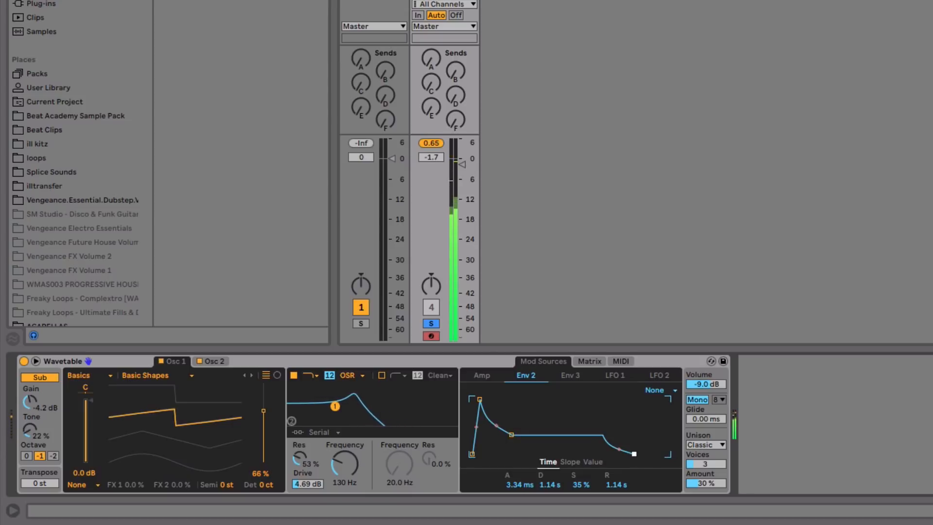
{"action": "left_click_drag", "start_coordinate": [634, 453], "coordinate": [642, 455]}
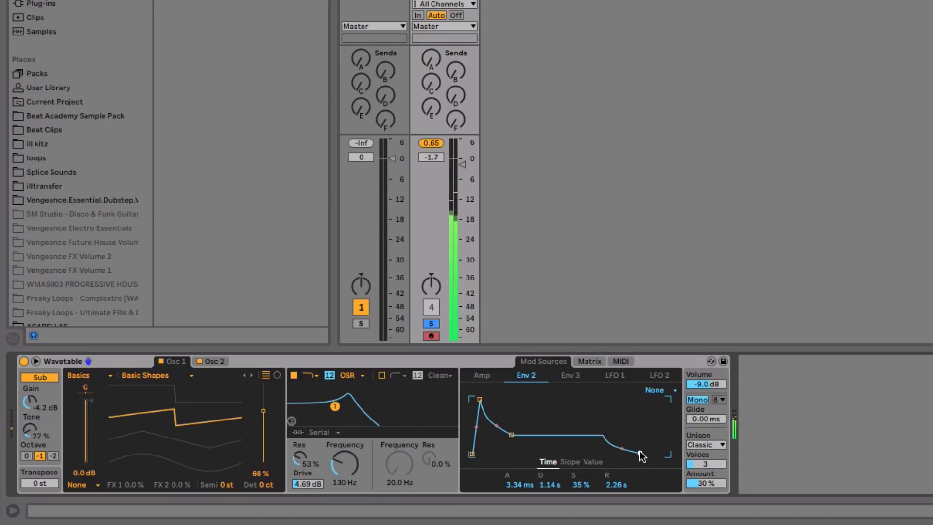
{"action": "mouse_move", "coordinate": [342, 459]}
{"action": "left_mouse_down"}
{"action": "mouse_move", "coordinate": [293, 463]}
{"action": "mouse_move", "coordinate": [345, 465]}
{"action": "left_mouse_up"}
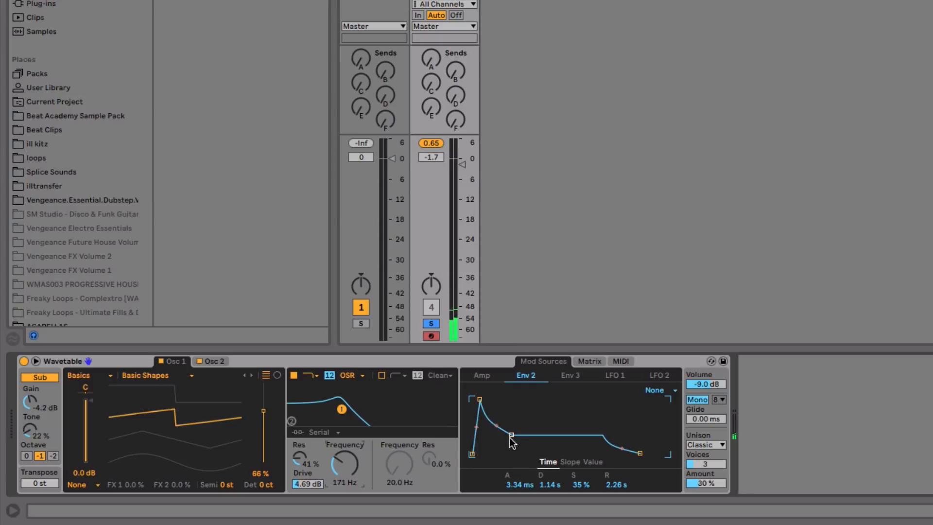
- Set the Amp envelope's attack to 3.34 ms, decay to 1.49 s and release to 1.14 s
{"action": "left_click", "coordinate": [486, 376]}
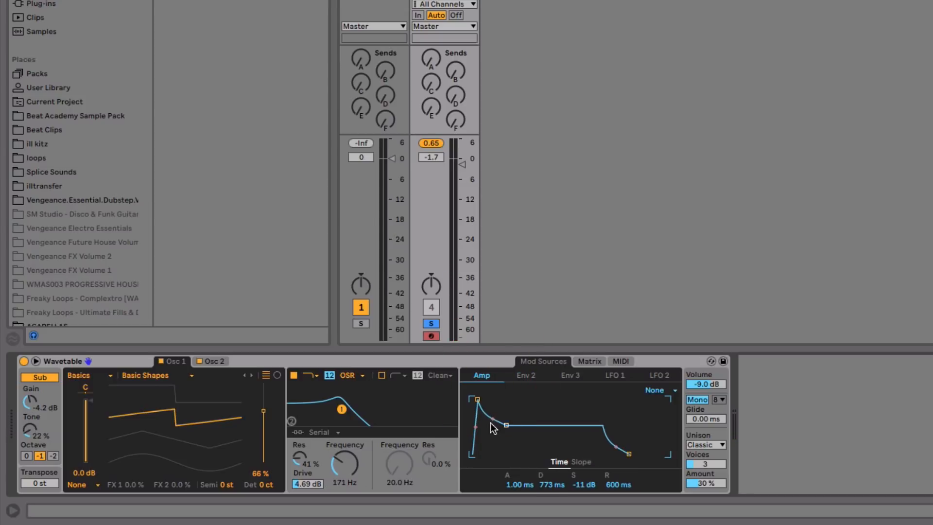
{"action": "left_click_drag", "start_coordinate": [507, 426], "coordinate": [508, 425]}
{"action": "left_click_drag", "start_coordinate": [629, 455], "coordinate": [634, 454]}
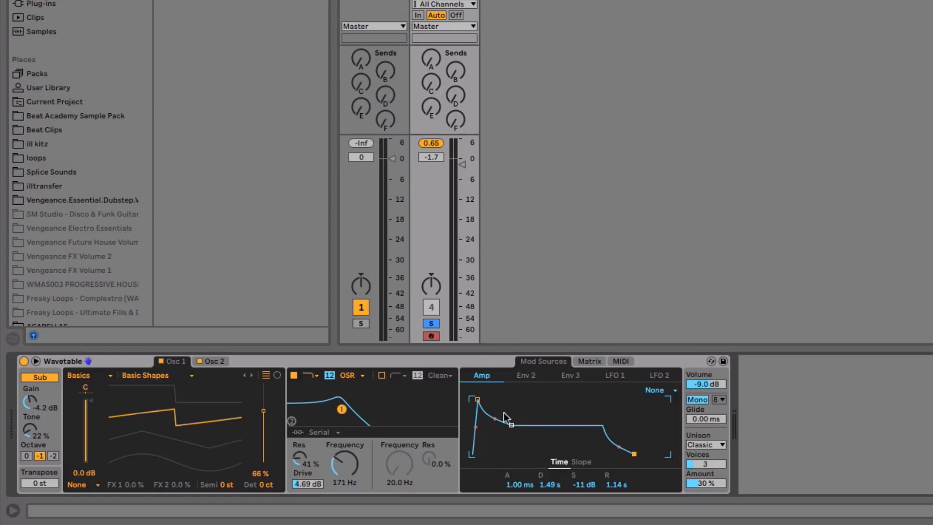
{"action": "left_click_drag", "start_coordinate": [478, 400], "coordinate": [481, 401]}
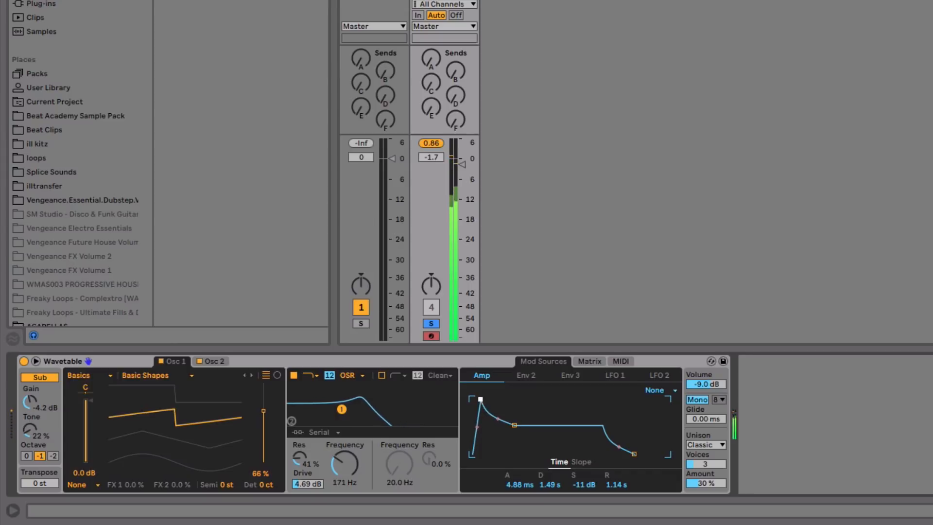
{"action": "left_click_drag", "start_coordinate": [481, 401], "coordinate": [480, 399]}
- Set the first filter to 104 Hz with 42 % resonance and lower the Amp envelope's sustain to -23 dB
{"action": "left_click_drag", "start_coordinate": [352, 468], "coordinate": [349, 442]}
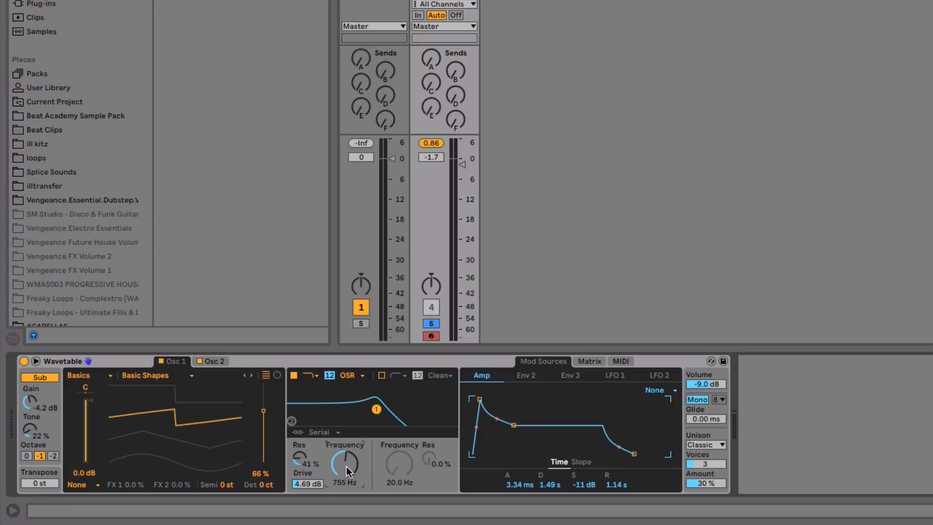
{"action": "left_click_drag", "start_coordinate": [346, 465], "coordinate": [345, 490]}
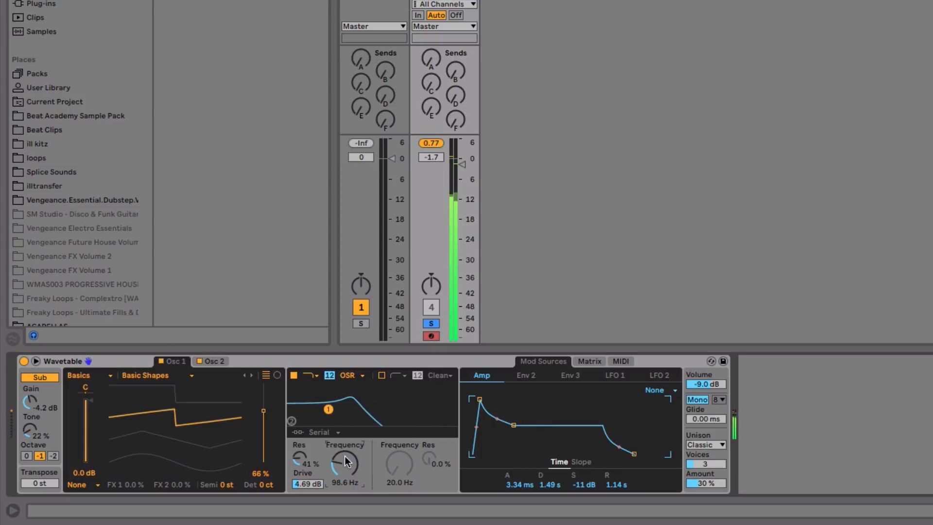
{"action": "left_click_drag", "start_coordinate": [345, 457], "coordinate": [298, 460]}
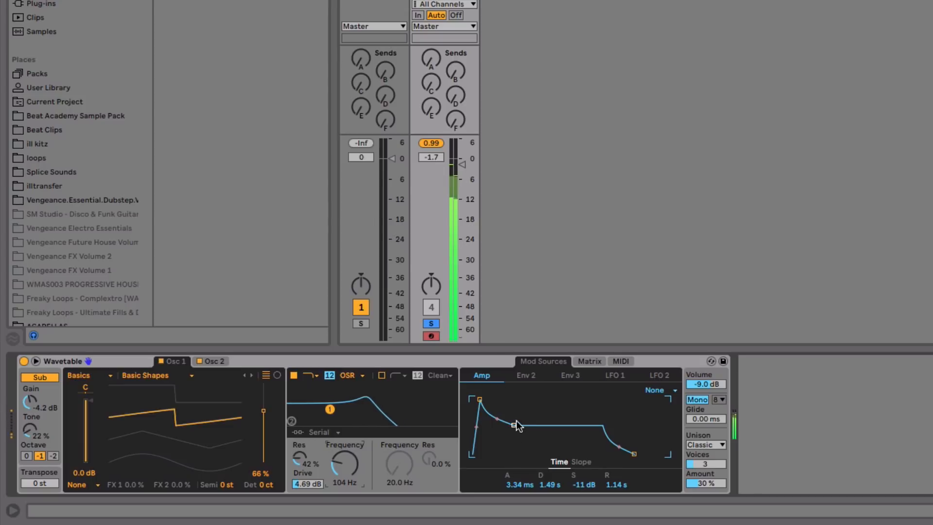
{"action": "left_click_drag", "start_coordinate": [514, 425], "coordinate": [513, 439]}
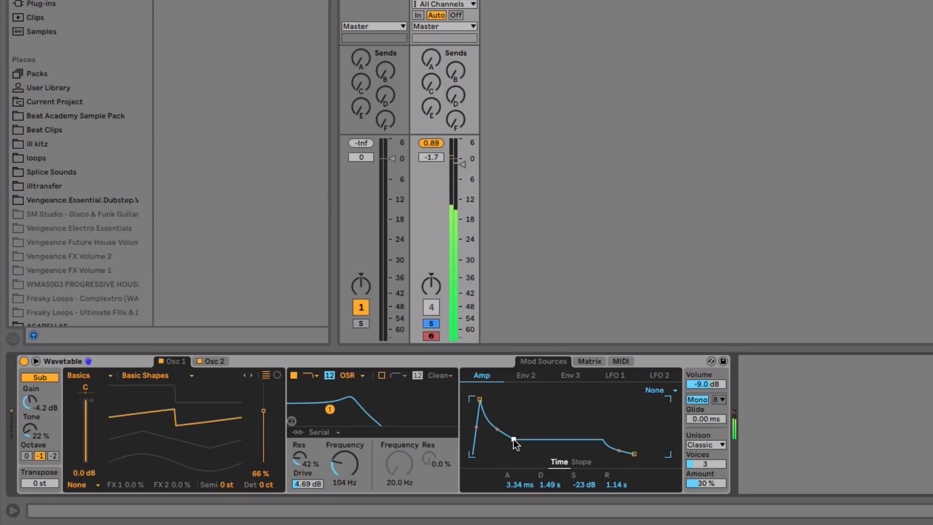
- Set Env 2's attack to 9.53 ms, decay to 2.84 s and sustain to 22 %, and the unison amount to 37 %
{"action": "left_click", "coordinate": [522, 377]}
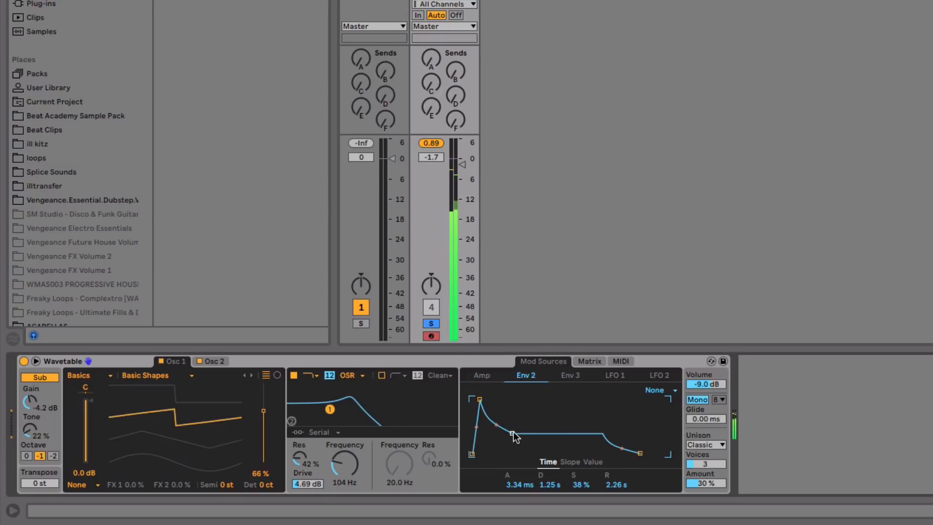
{"action": "mouse_move", "coordinate": [512, 432]}
{"action": "left_mouse_down"}
{"action": "mouse_move", "coordinate": [525, 434]}
{"action": "mouse_move", "coordinate": [520, 441]}
{"action": "left_mouse_up"}
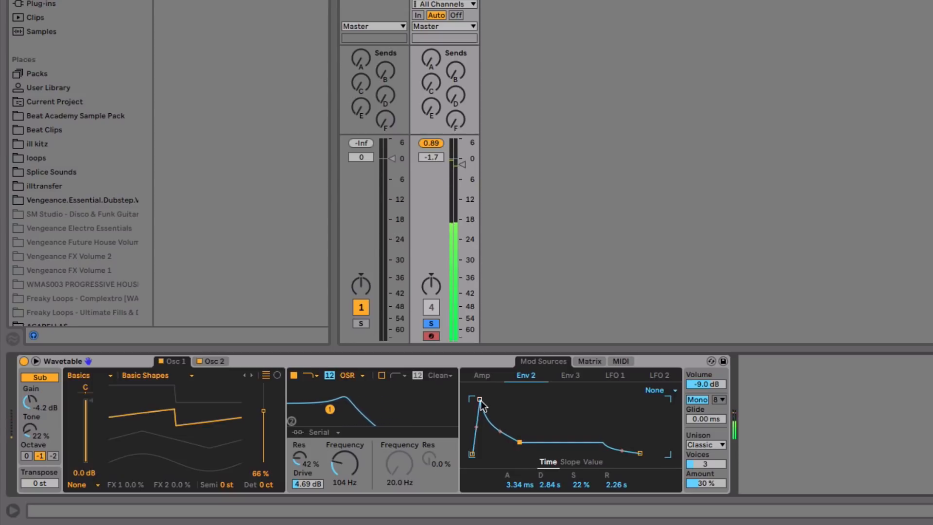
{"action": "left_click_drag", "start_coordinate": [480, 399], "coordinate": [481, 400]}
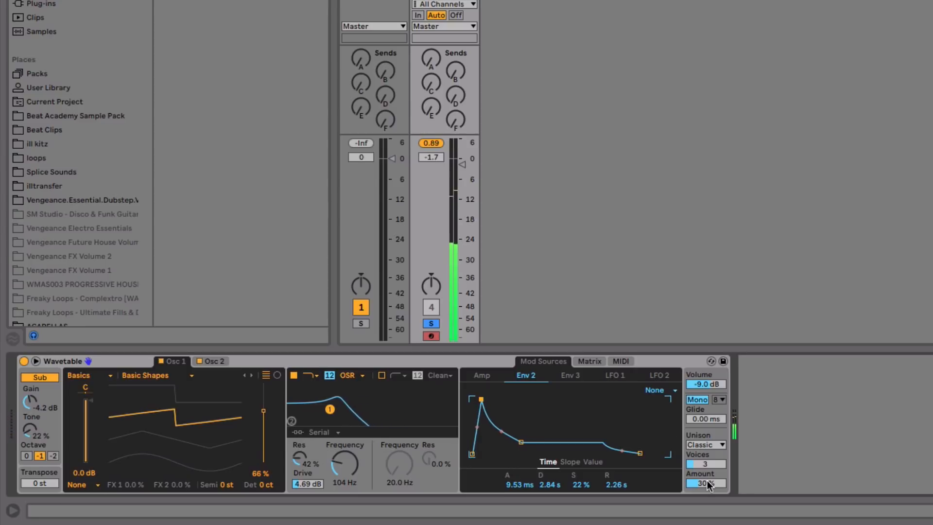
{"action": "left_click_drag", "start_coordinate": [706, 483], "coordinate": [710, 482]}
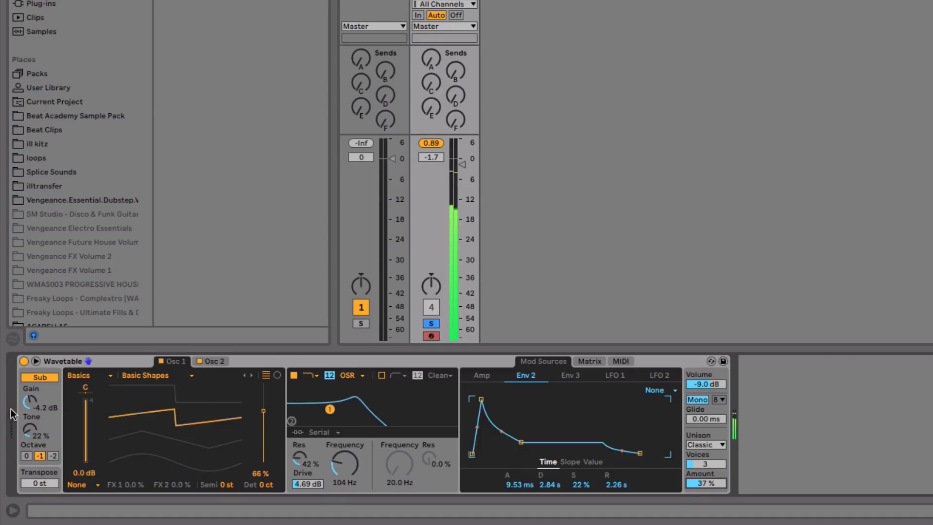
- Lower the Bass track's volume to -4.3 dB and raise its send B to the Reverb return
{"action": "left_click_drag", "start_coordinate": [453, 168], "coordinate": [454, 177]}
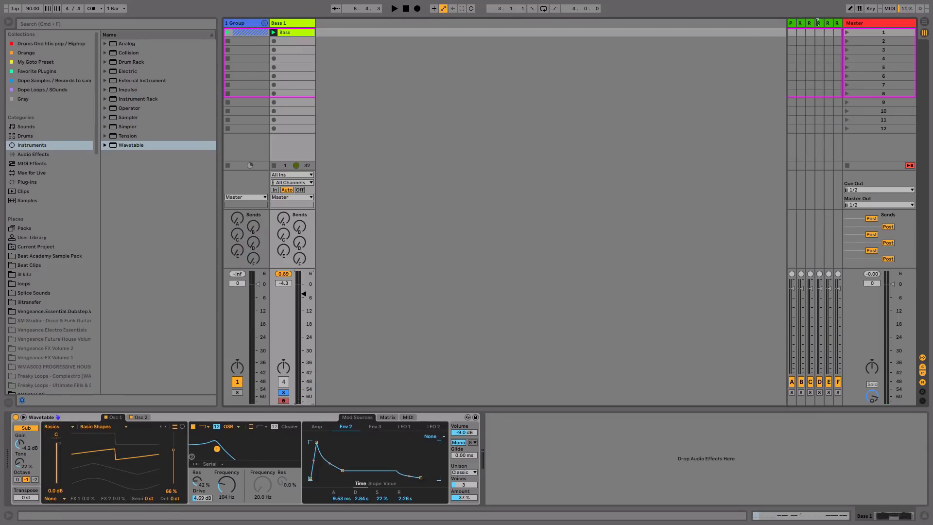
{"action": "left_click", "coordinate": [801, 24]}
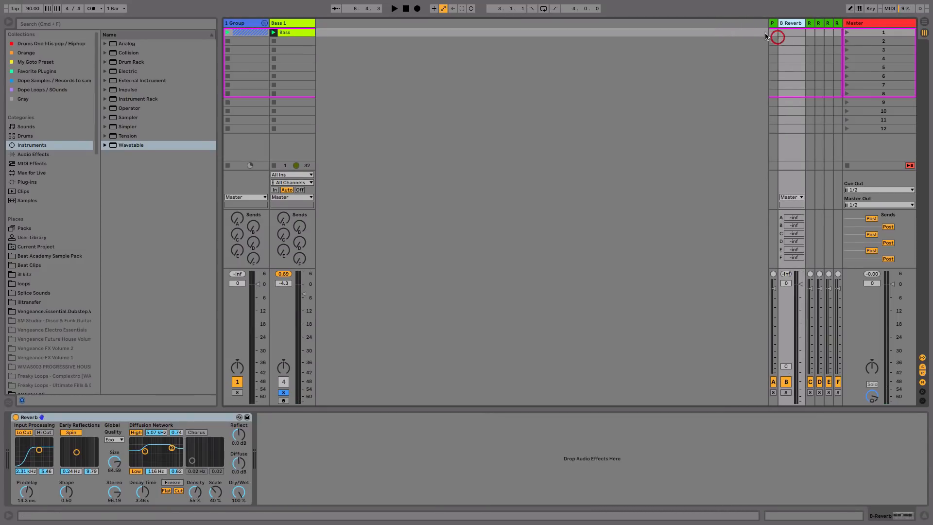
{"action": "left_click_drag", "start_coordinate": [301, 229], "coordinate": [300, 221]}
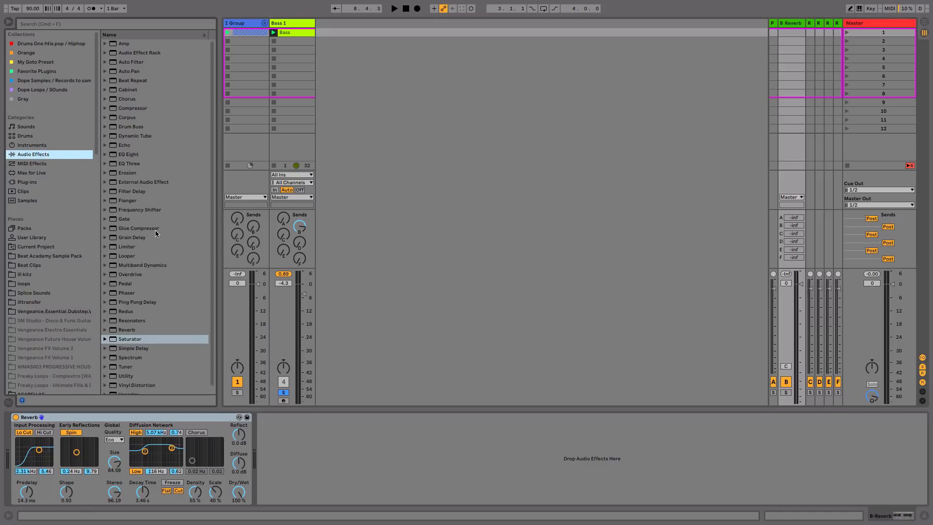
- Add a Saturator to the Bass track with 5.71 dB drive and -4.57 dB output
{"action": "left_click", "coordinate": [127, 340]}
{"action": "left_click", "coordinate": [291, 22]}
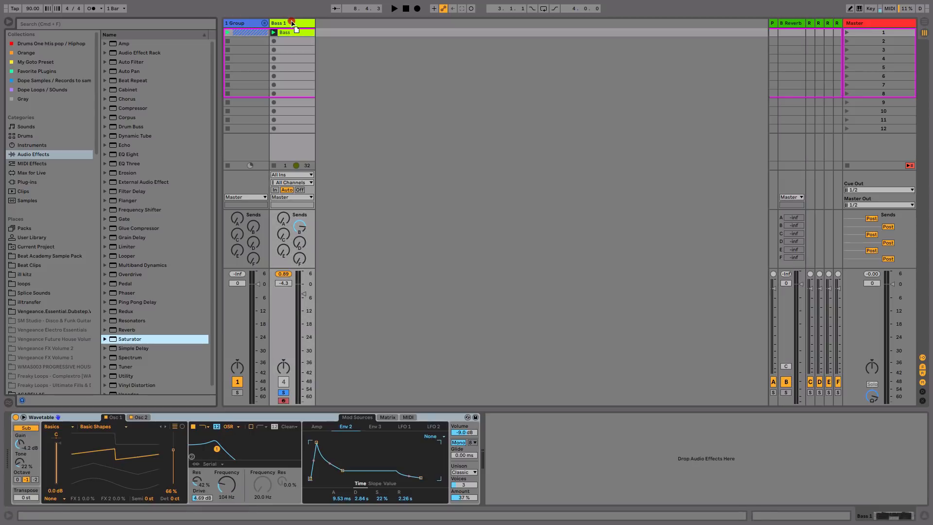
{"action": "left_click_drag", "start_coordinate": [497, 438], "coordinate": [496, 427]}
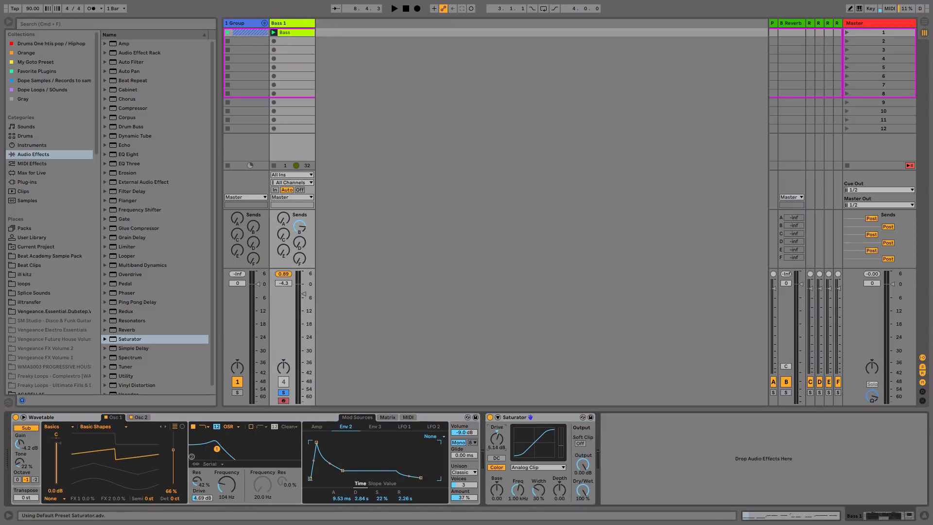
{"action": "left_click_drag", "start_coordinate": [582, 464], "coordinate": [582, 468]}
- Add EQ Eight after the Saturator, with a gentle low cut around 80 Hz and a 2.85 dB boost at 474 Hz
{"action": "left_click_drag", "start_coordinate": [121, 155], "coordinate": [629, 437]}
{"action": "left_click", "coordinate": [644, 494]}
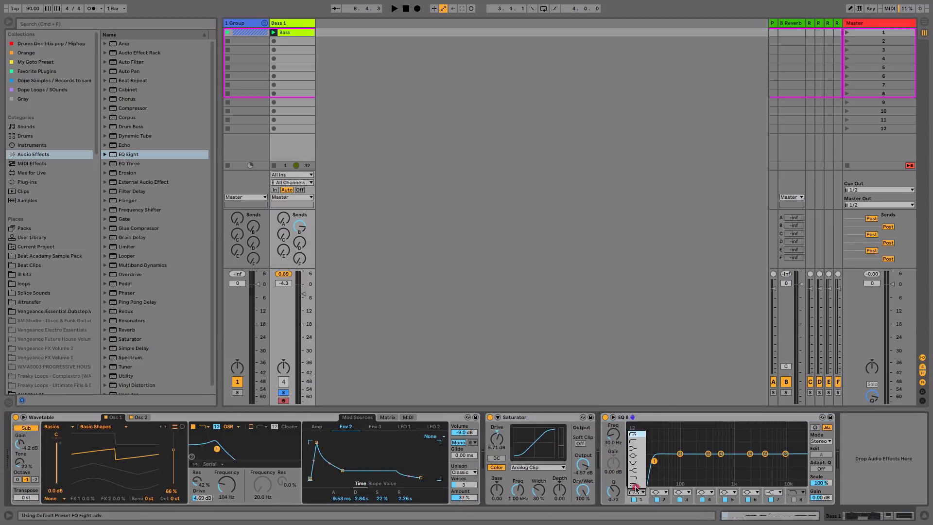
{"action": "left_click", "coordinate": [632, 439]}
{"action": "left_click_drag", "start_coordinate": [658, 460], "coordinate": [670, 461]}
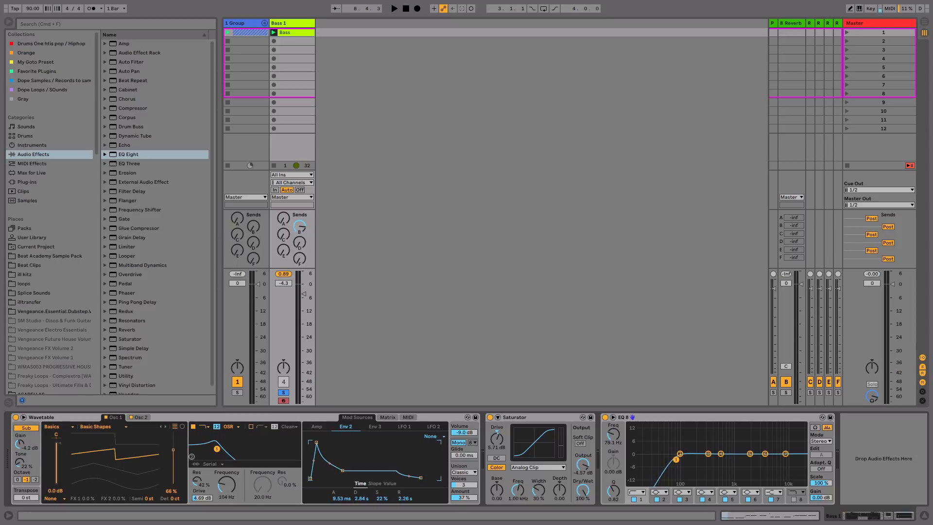
{"action": "left_click_drag", "start_coordinate": [722, 455], "coordinate": [716, 450]}
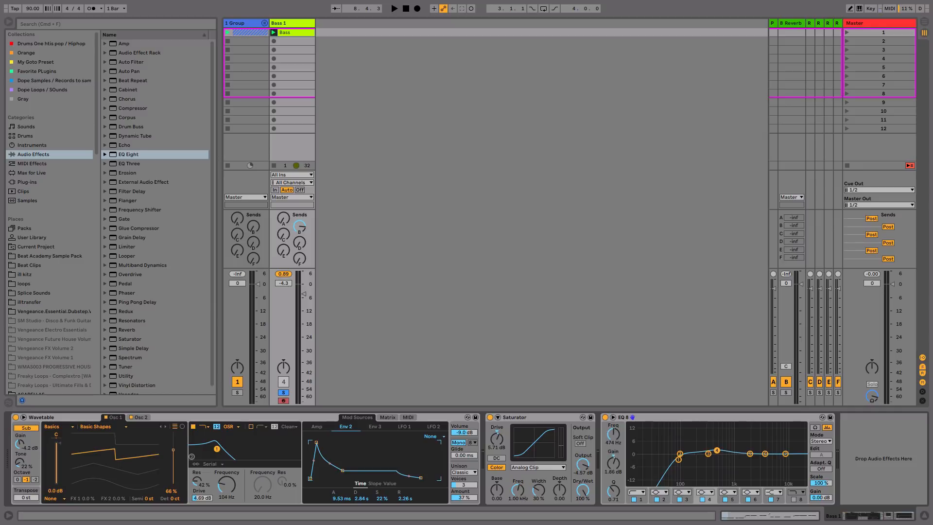
- During playback, lower the Bass track's volume to -8.5 dB and set Wavetable's first filter to 153 Hz
{"action": "key", "text": "space"}
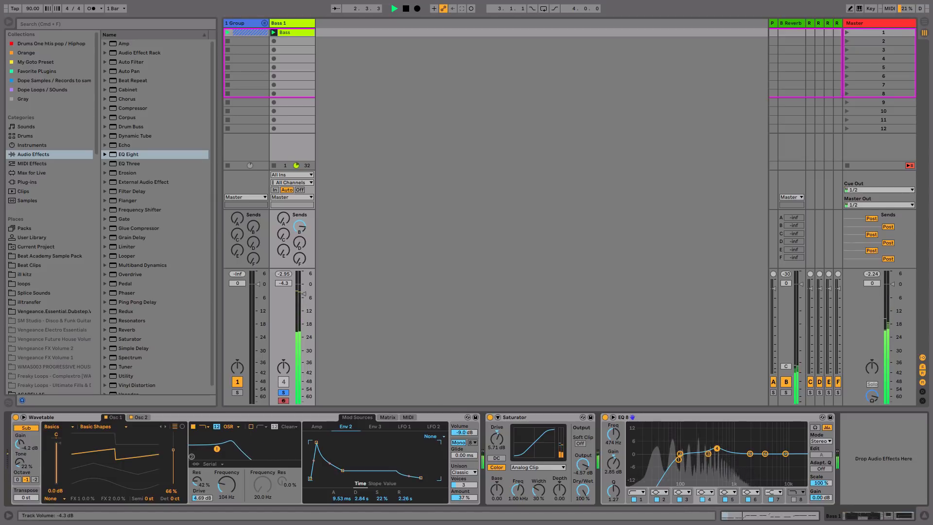
{"action": "left_click_drag", "start_coordinate": [303, 294], "coordinate": [302, 303]}
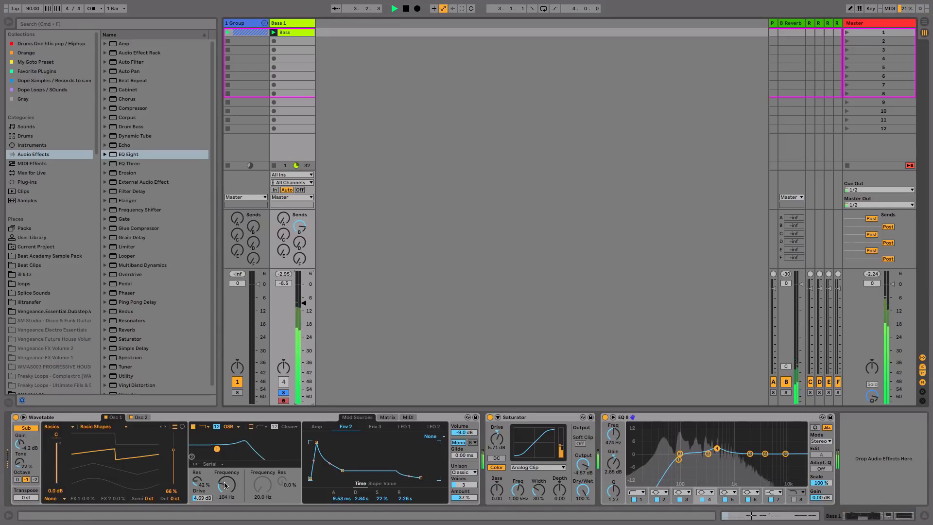
{"action": "left_click_drag", "start_coordinate": [229, 487], "coordinate": [228, 489]}
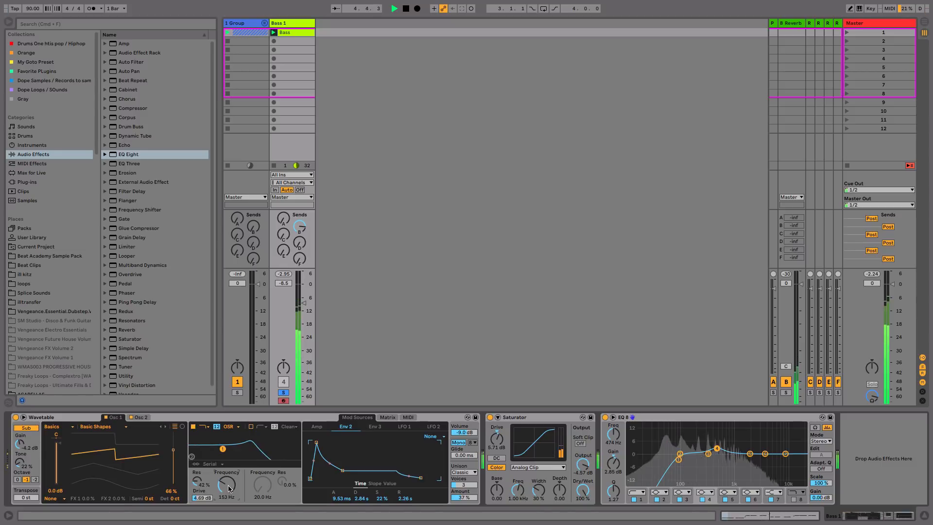
{"action": "key", "text": "space"}
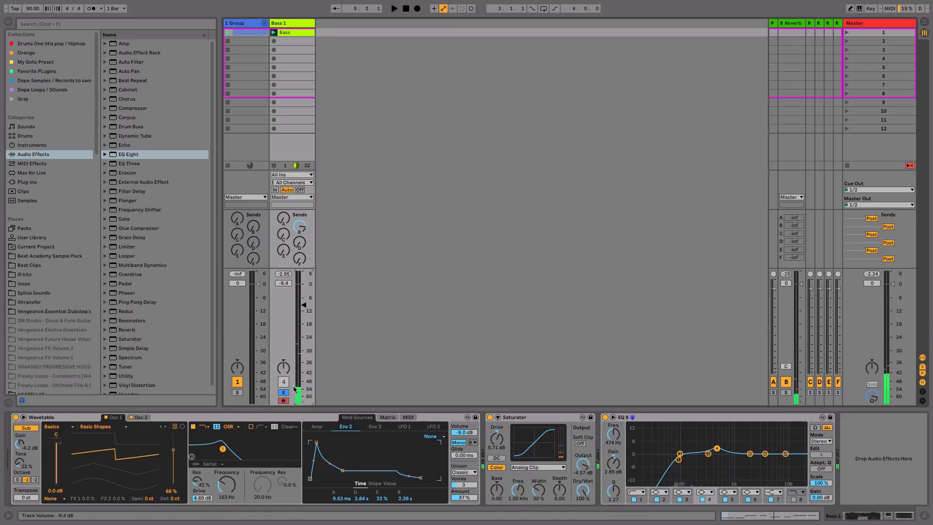
- Unsolo the Bass track and lower its volume to -11.8 dB while playing it with the drums
{"action": "left_click", "coordinate": [285, 392]}
{"action": "key", "text": "space"}
{"action": "left_click_drag", "start_coordinate": [304, 305], "coordinate": [305, 324]}
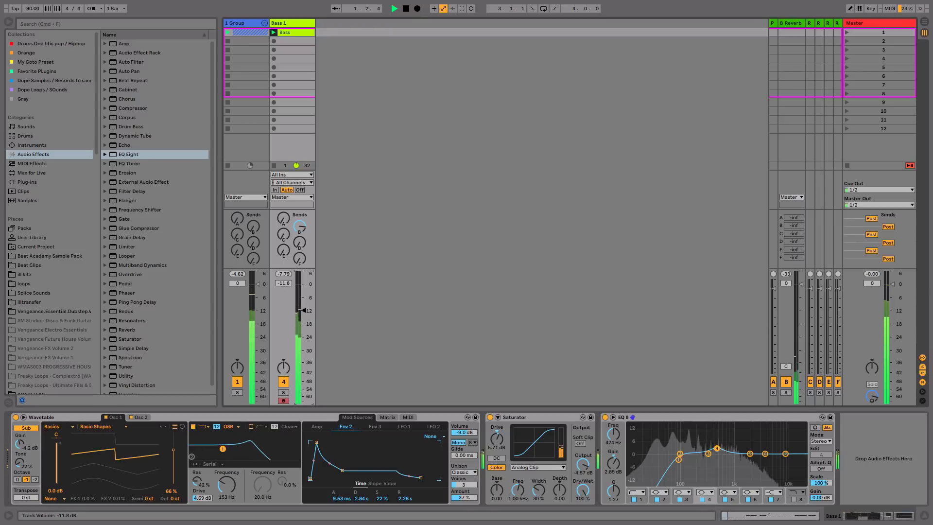
{"action": "key", "text": "space"}
- Set the Amp envelope's decay to 1.25 s and sustain to -12 dB, and the first filter to 137 Hz with 51 % resonance
{"action": "left_click", "coordinate": [317, 426]}
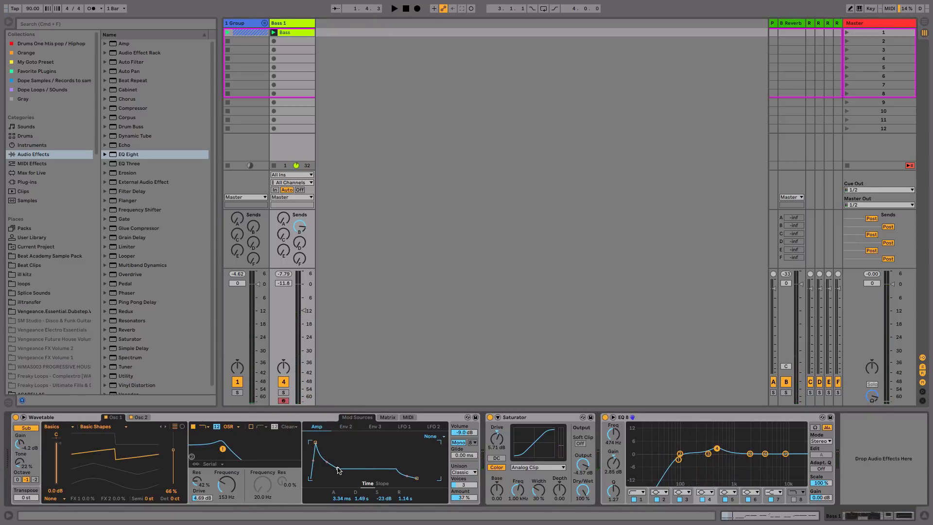
{"action": "left_click_drag", "start_coordinate": [338, 467], "coordinate": [339, 465]}
{"action": "key", "text": "space"}
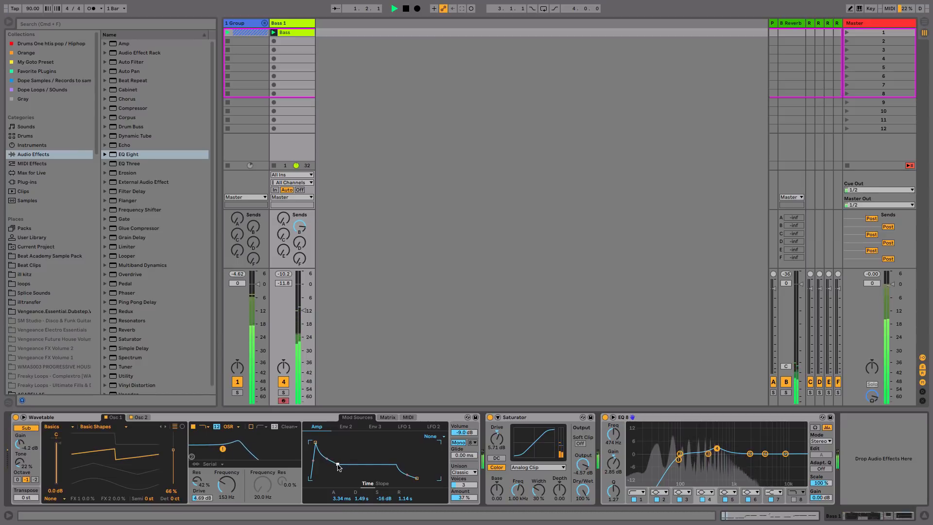
{"action": "left_click_drag", "start_coordinate": [339, 466], "coordinate": [338, 461]}
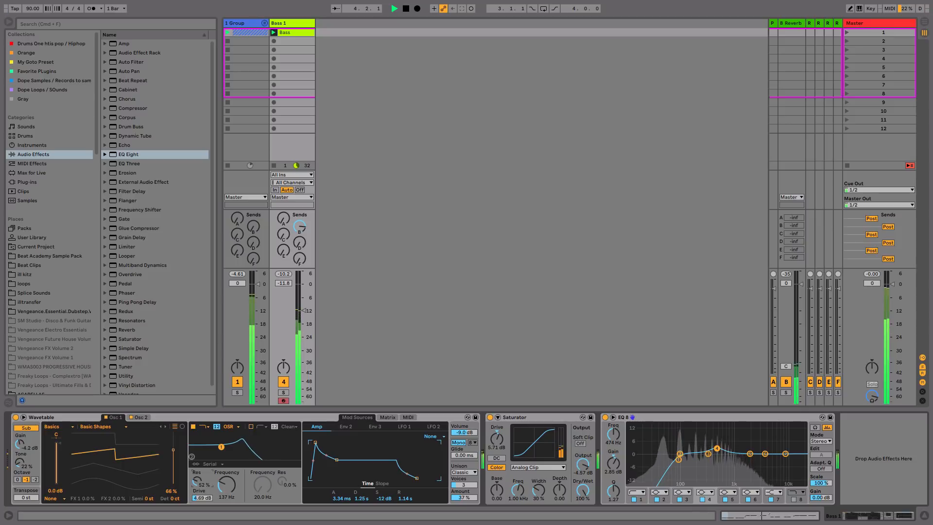
{"action": "left_click_drag", "start_coordinate": [417, 478], "coordinate": [418, 480]}
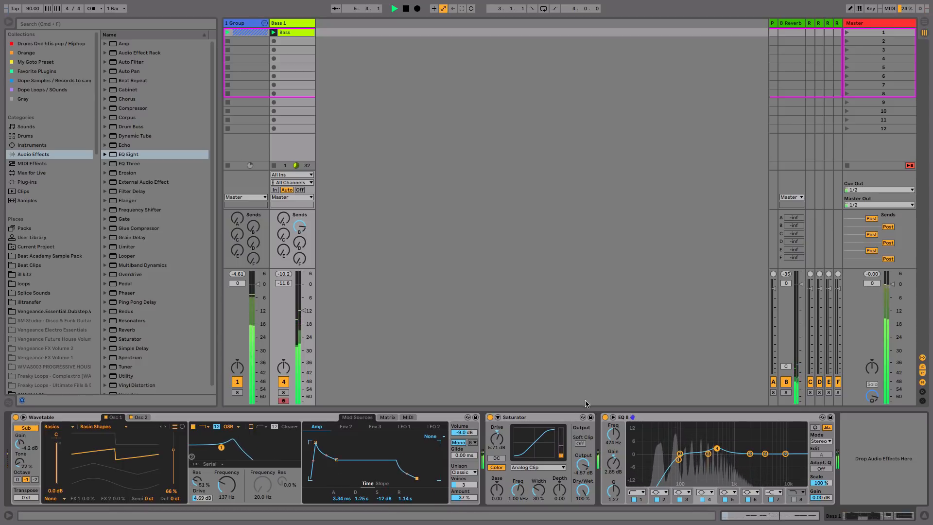
- Lower the Bass track's volume to -13.0 dB and its Reverb send to -11.0 dB
{"action": "left_click_drag", "start_coordinate": [304, 310], "coordinate": [303, 313]}
{"action": "left_click_drag", "start_coordinate": [300, 227], "coordinate": [300, 230]}
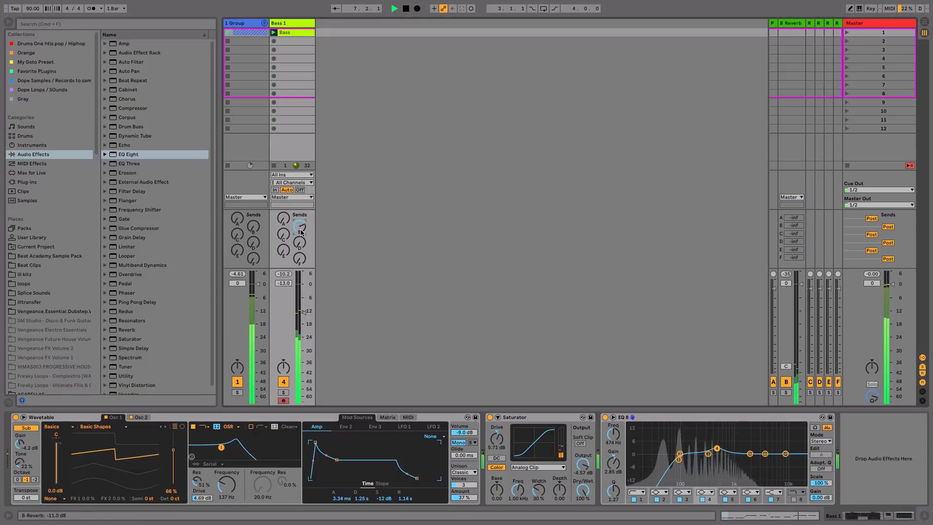
- Set Env 2's attack to 2.19 ms, decay to 2.63 s and sustain to 31 %, and stop playback
{"action": "left_click", "coordinate": [344, 426]}
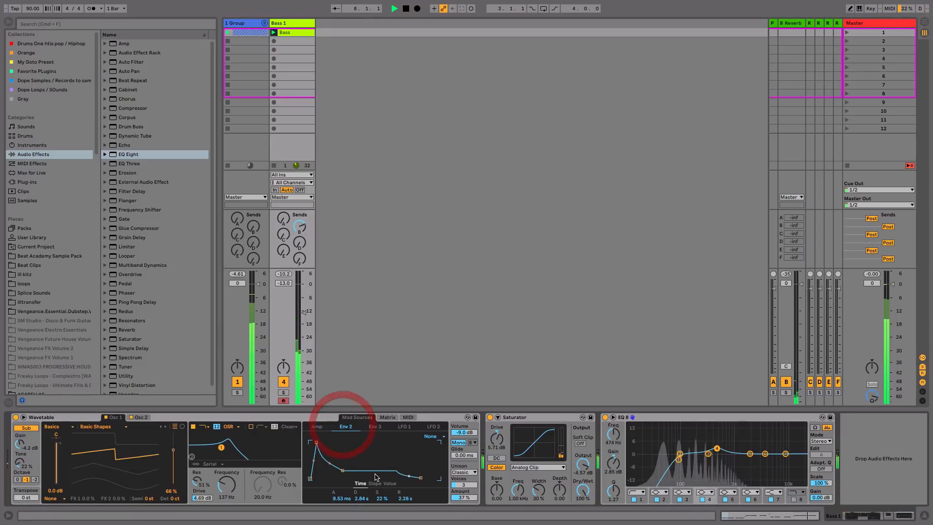
{"action": "left_click_drag", "start_coordinate": [342, 468], "coordinate": [314, 443]}
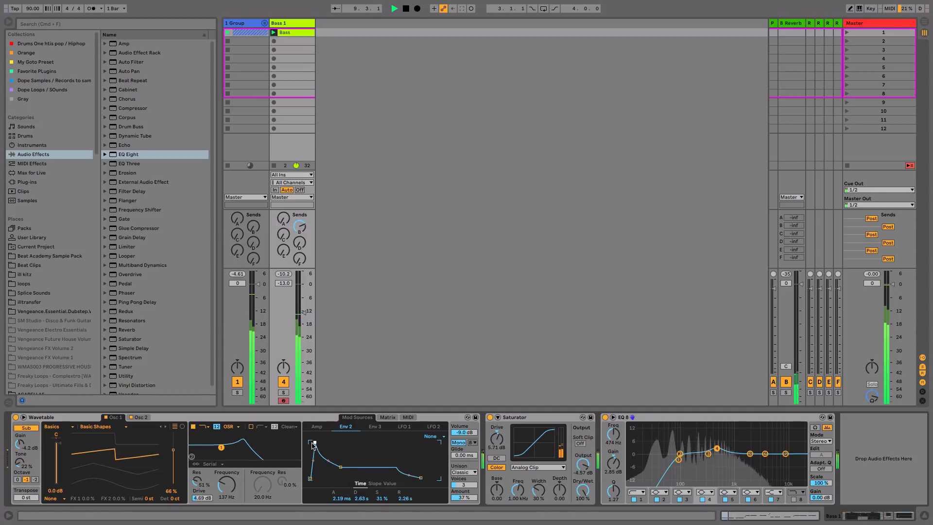
{"action": "key", "text": "space"}
- Create a new track with a Wavetable instrument beside the Bass track
{"action": "left_click", "coordinate": [32, 144]}
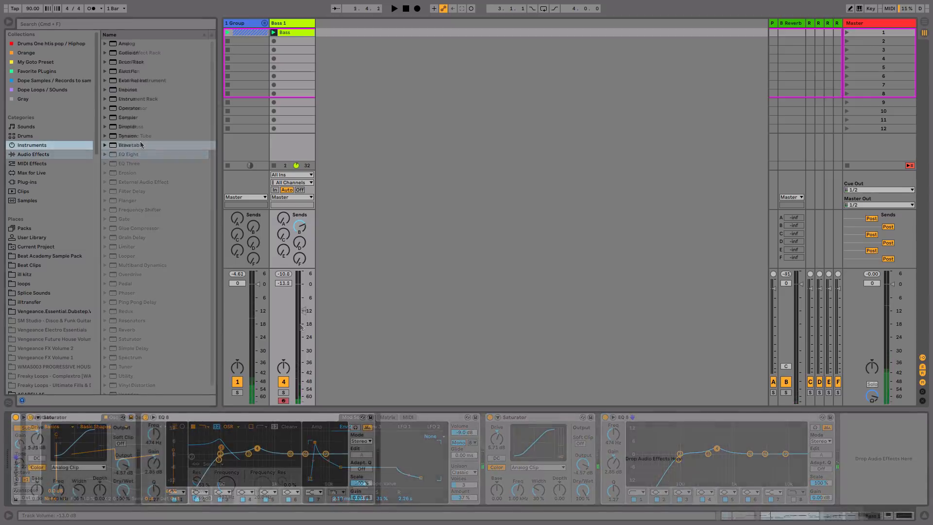
{"action": "left_click", "coordinate": [131, 145]}
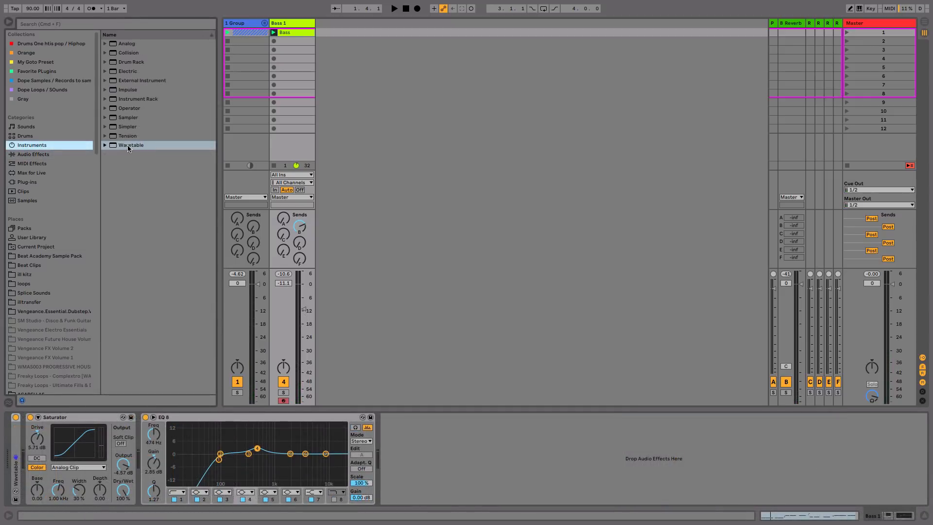
{"action": "left_click_drag", "start_coordinate": [133, 145], "coordinate": [375, 80]}
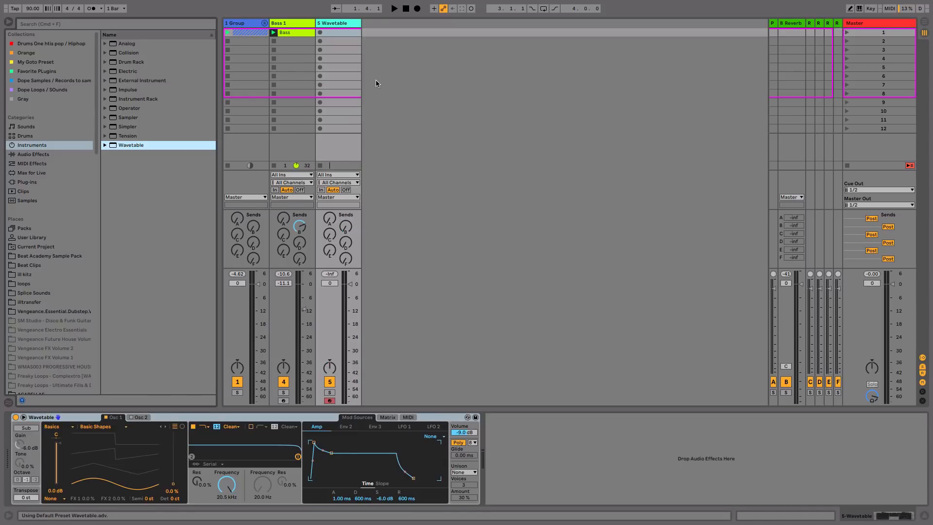
- Copy the Bass clip into the first slot of the new Wavetable track and launch it
{"action": "left_click", "coordinate": [294, 34]}
{"action": "left_click_drag", "start_coordinate": [294, 34], "coordinate": [326, 33]}
{"action": "left_click", "coordinate": [320, 32]}
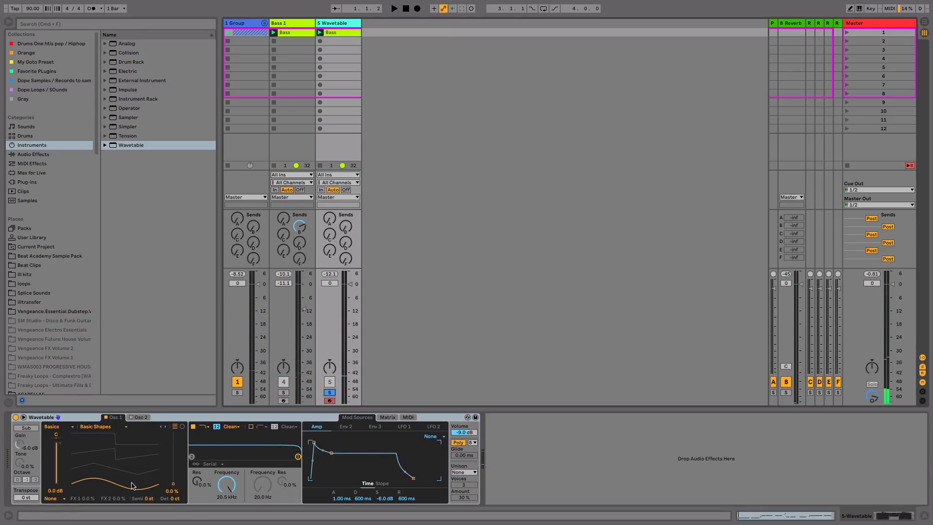
- Set Osc 1's wavetable position to 20 %, and enable the sub oscillator with -5.1 dB gain and 33 % tone
{"action": "mouse_move", "coordinate": [131, 482]}
{"action": "left_mouse_down"}
{"action": "mouse_move", "coordinate": [131, 474]}
{"action": "mouse_move", "coordinate": [81, 477]}
{"action": "mouse_move", "coordinate": [134, 479]}
{"action": "left_mouse_up"}
{"action": "key", "text": "space"}
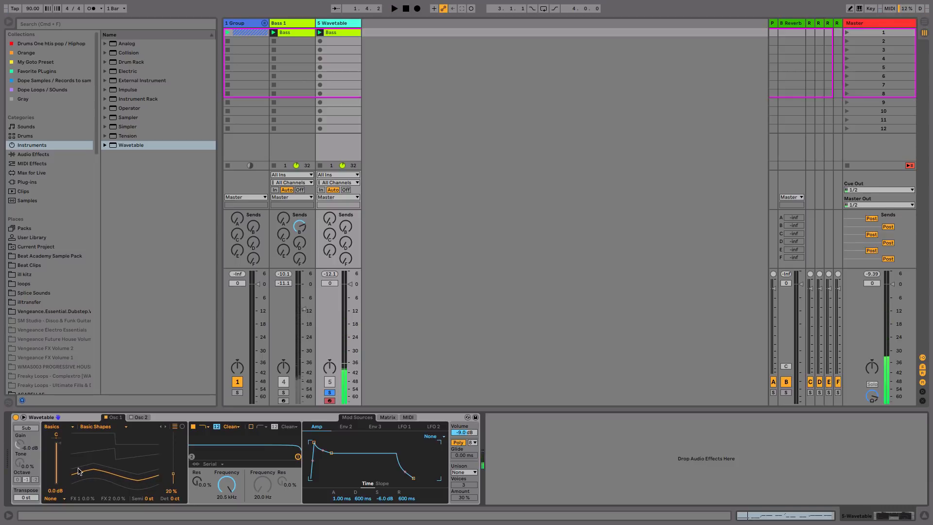
{"action": "left_click", "coordinate": [25, 430]}
{"action": "key", "text": "space"}
{"action": "left_click_drag", "start_coordinate": [22, 450], "coordinate": [21, 447]}
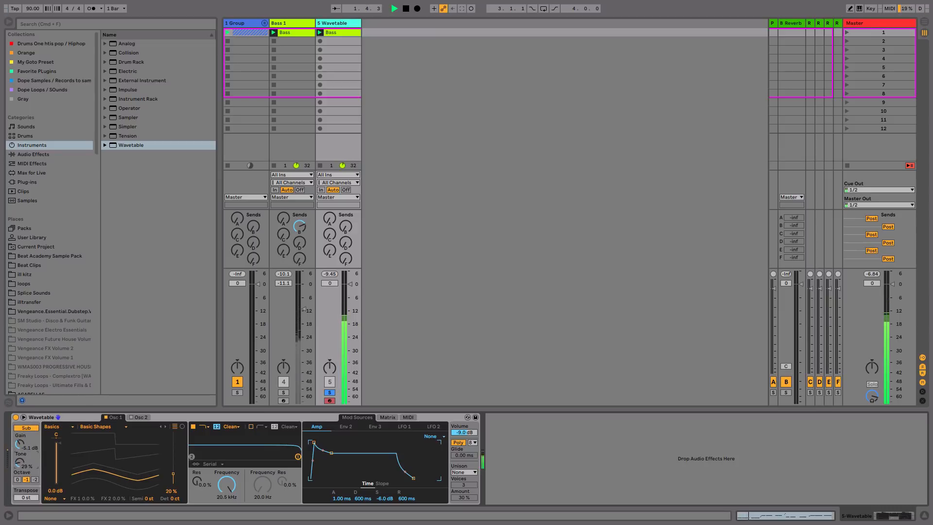
{"action": "left_click_drag", "start_coordinate": [22, 464], "coordinate": [23, 451]}
- Switch the new Wavetable to Mono and its first filter to the OSR circuit, with 5.62 dB drive and 606 Hz frequency
{"action": "left_click", "coordinate": [458, 442]}
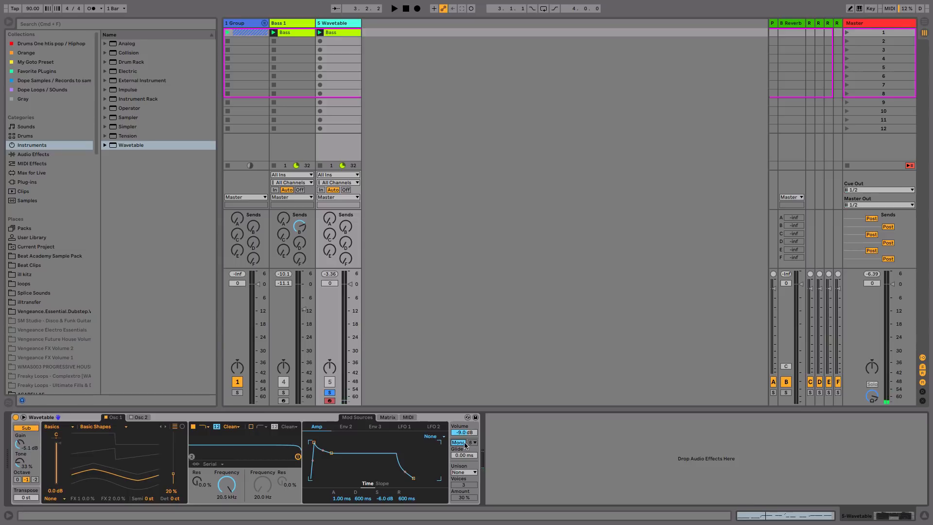
{"action": "key", "text": "space"}
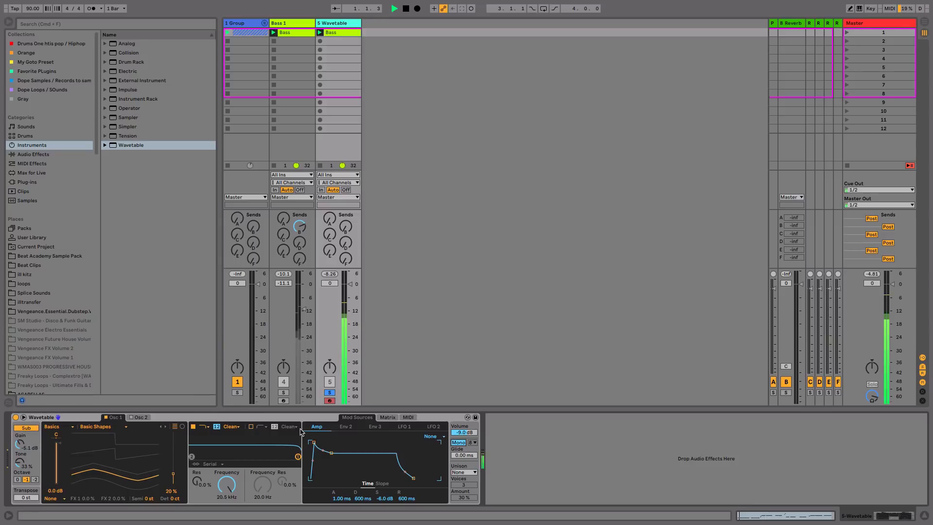
{"action": "left_click", "coordinate": [228, 427]}
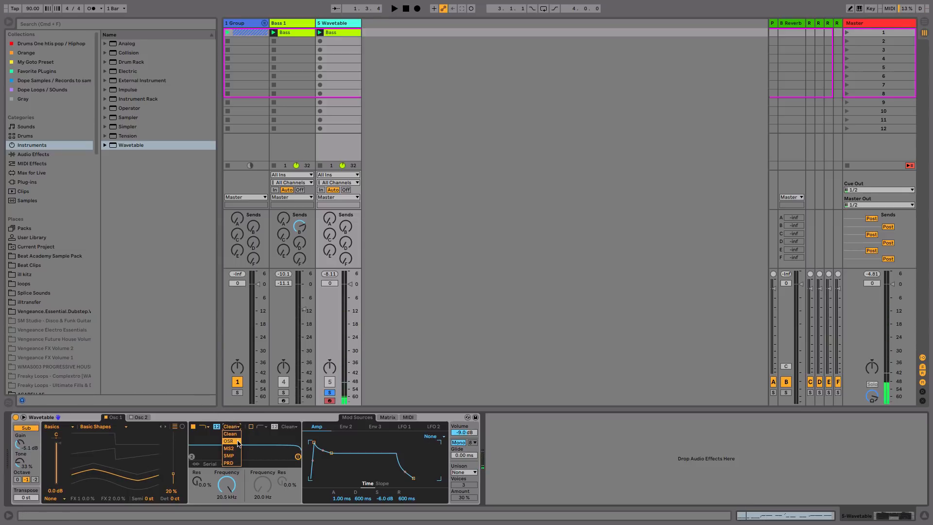
{"action": "left_click", "coordinate": [228, 441]}
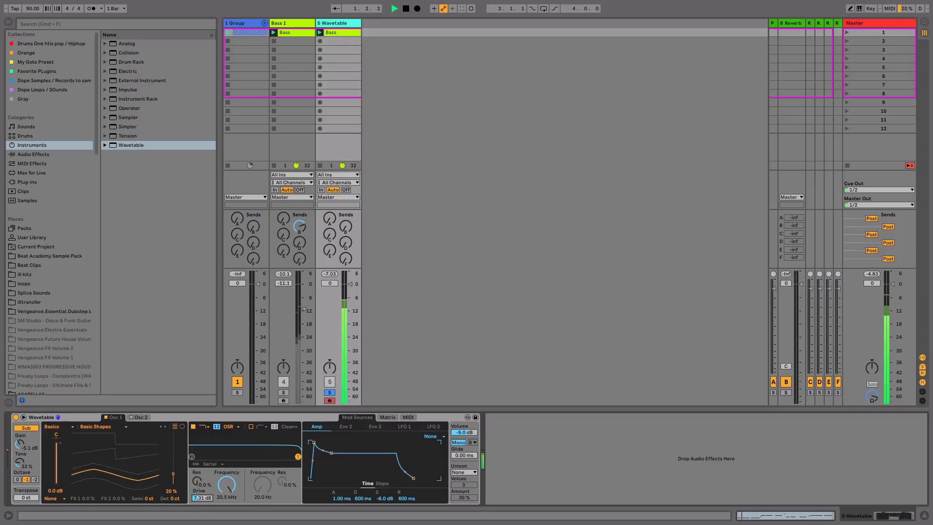
{"action": "left_click_drag", "start_coordinate": [201, 498], "coordinate": [227, 505]}
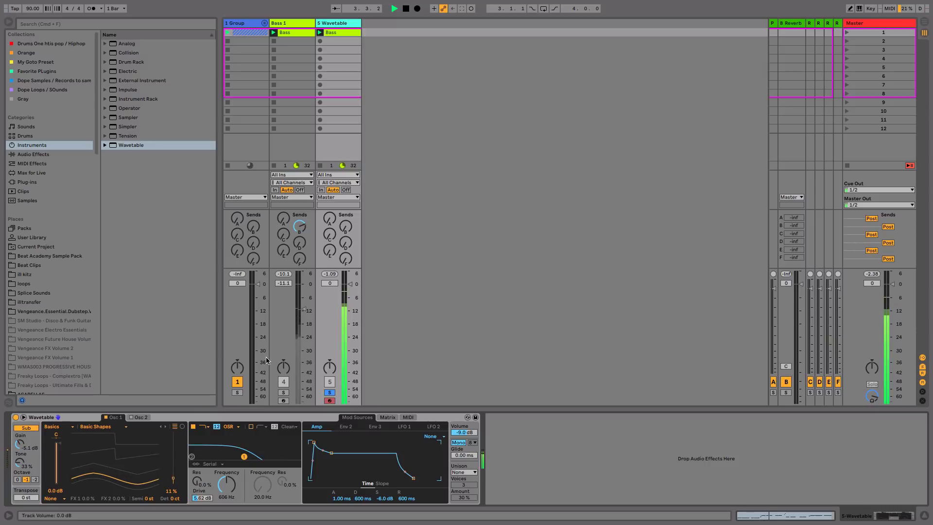
- In the second bass track's Bass clip, delete the repeated D1, G1 and E1 notes, keeping the first long note of each chord change
{"action": "key", "text": "space"}
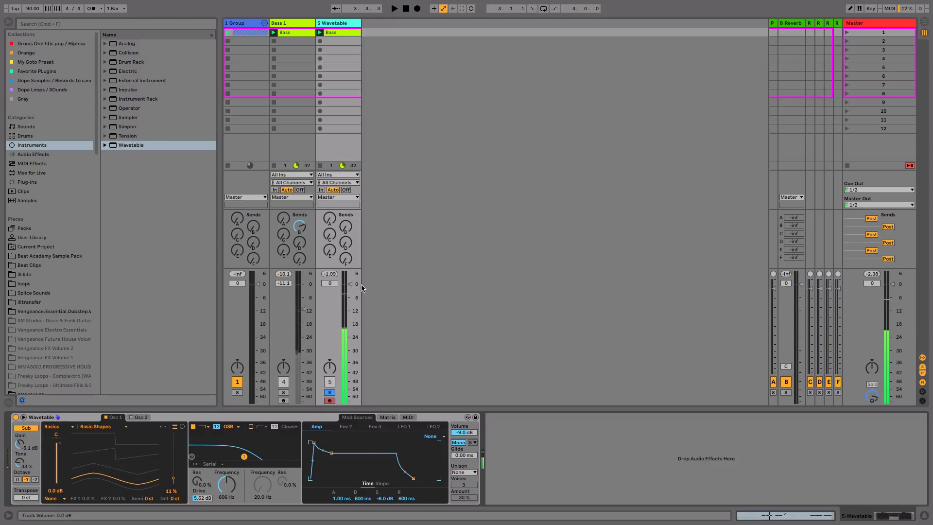
{"action": "left_click", "coordinate": [342, 32]}
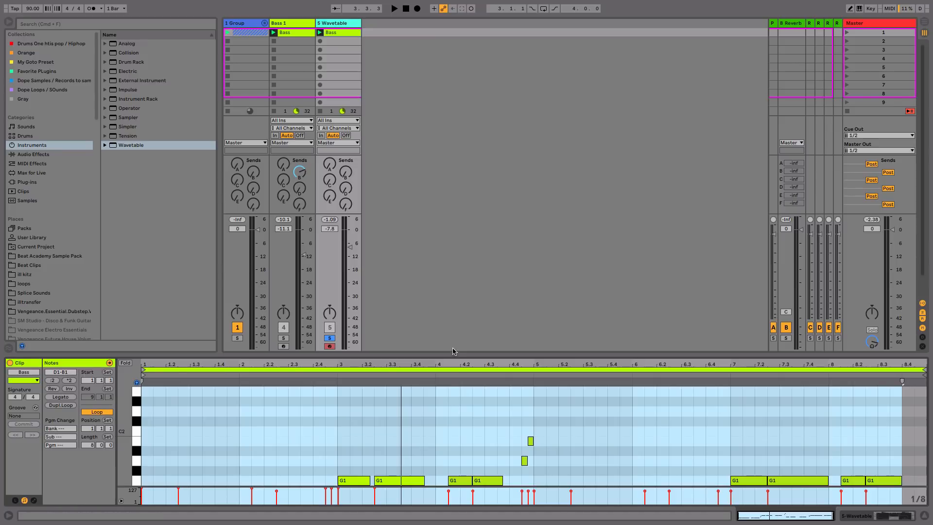
{"action": "left_click_drag", "start_coordinate": [453, 354], "coordinate": [449, 251]}
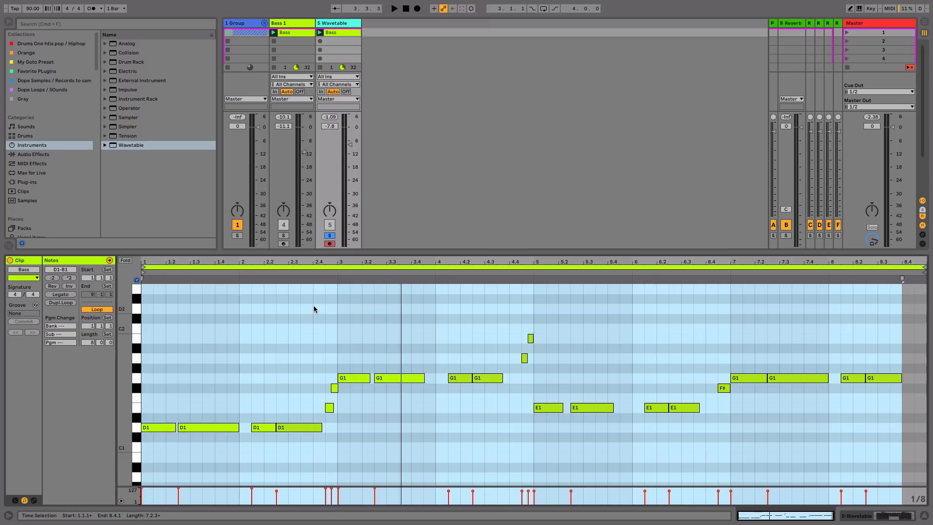
{"action": "left_click_drag", "start_coordinate": [197, 474], "coordinate": [300, 419]}
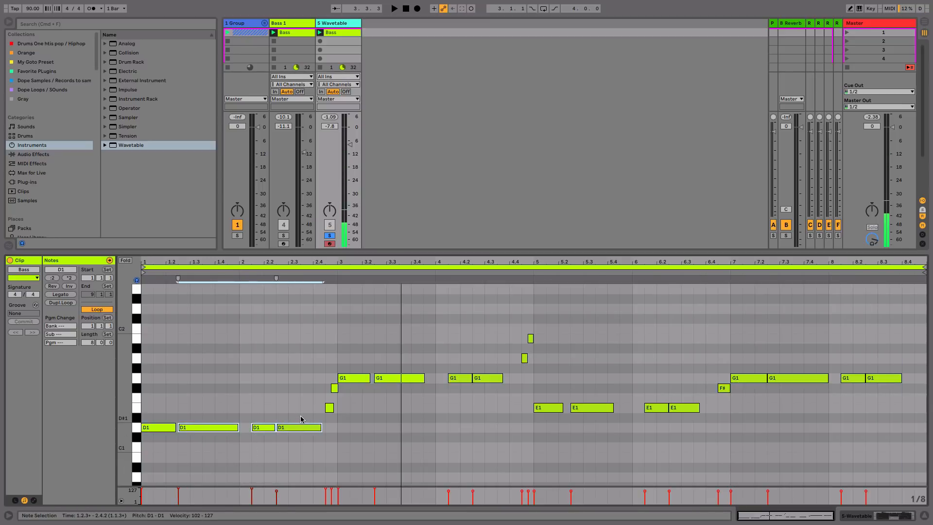
{"action": "key", "text": "Delete"}
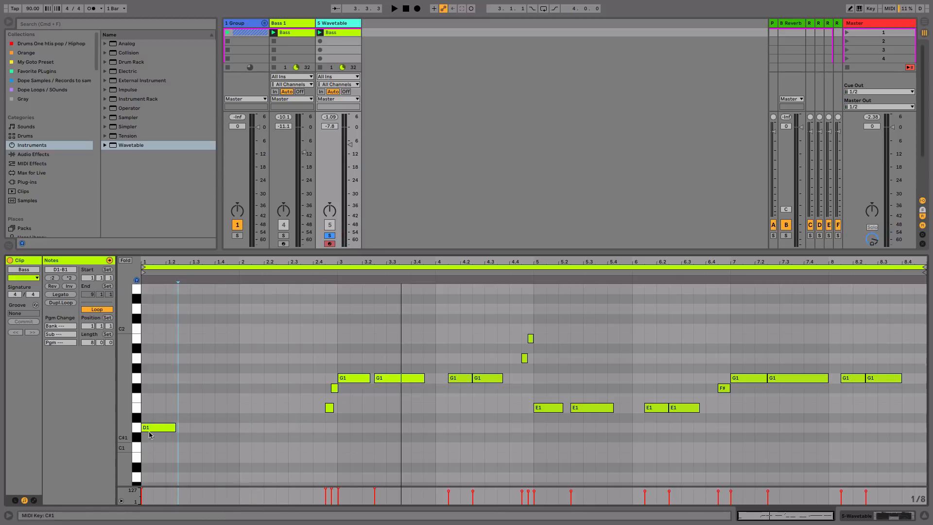
{"action": "left_click_drag", "start_coordinate": [384, 426], "coordinate": [489, 377]}
{"action": "key", "text": "Delete"}
{"action": "left_click_drag", "start_coordinate": [591, 431], "coordinate": [696, 396]}
{"action": "key", "text": "Delete"}
{"action": "left_click_drag", "start_coordinate": [773, 408], "coordinate": [911, 389]}
{"action": "key", "text": "Delete"}
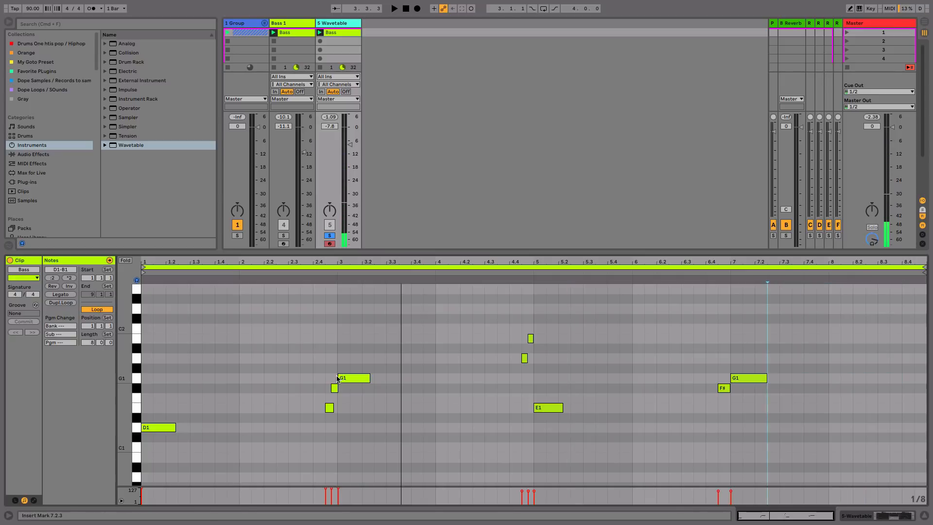
- Delete the short passing notes that lead into the remaining G1 and E1 notes of the Bass clip
{"action": "left_click_drag", "start_coordinate": [300, 387], "coordinate": [368, 414]}
{"action": "key", "text": "Delete"}
{"action": "left_click_drag", "start_coordinate": [497, 403], "coordinate": [577, 329]}
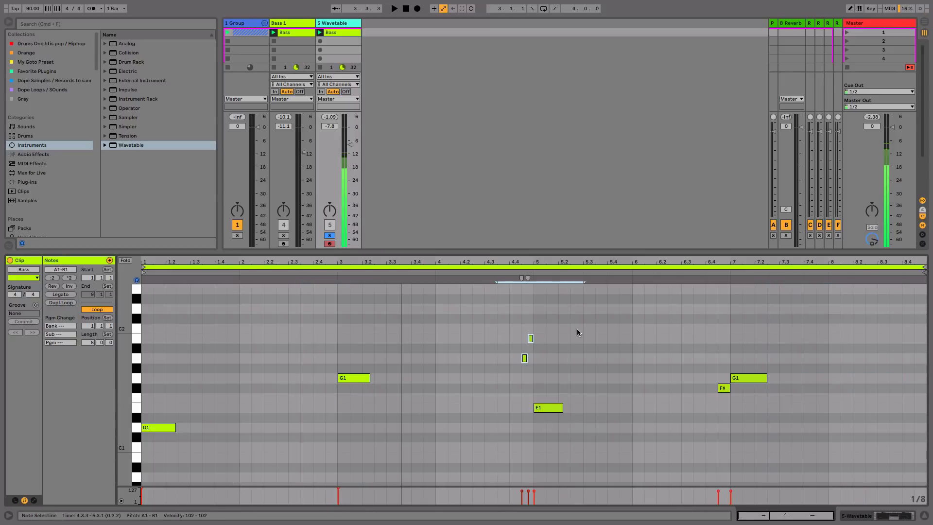
{"action": "key", "text": "Delete"}
{"action": "left_click_drag", "start_coordinate": [710, 385], "coordinate": [723, 396]}
{"action": "key", "text": "Delete"}
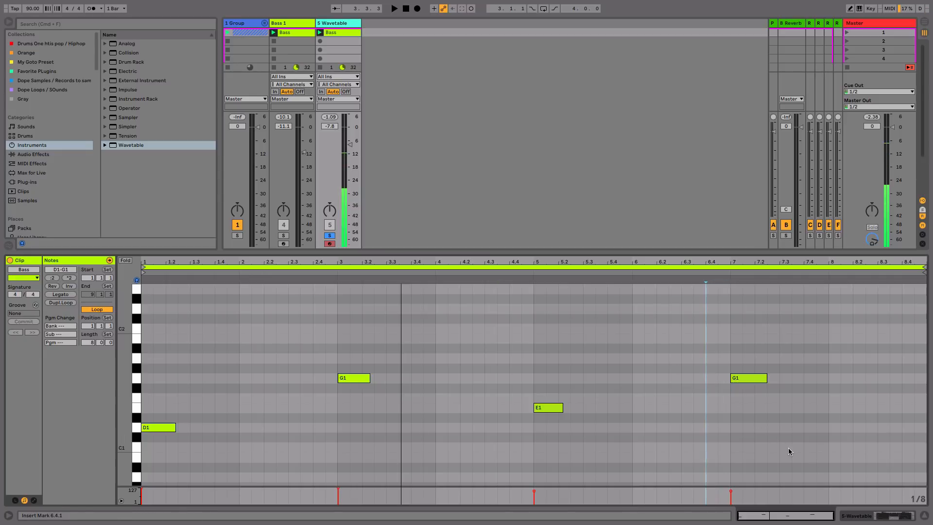
- Apply Legato to all notes in the Bass clip so each sustains until the following note
{"action": "left_click", "coordinate": [693, 431]}
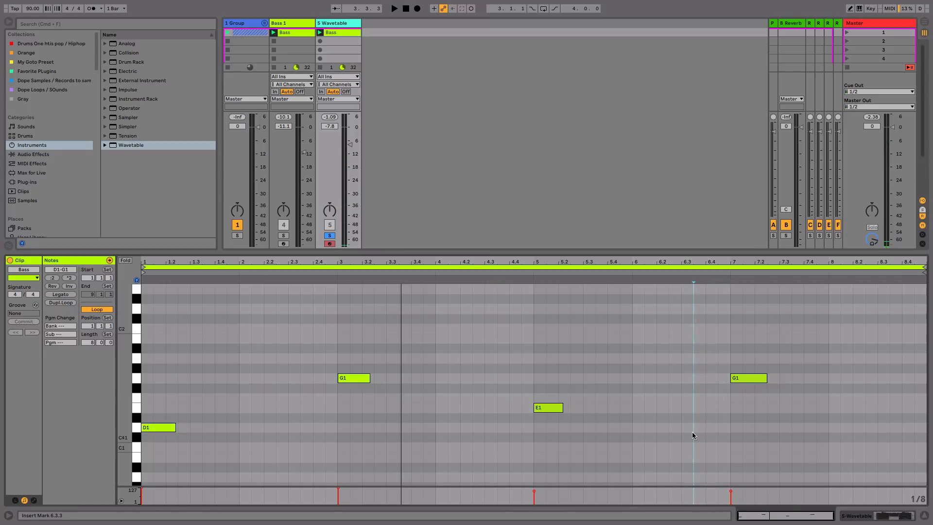
{"action": "key", "text": "ctrl+a"}
{"action": "left_click", "coordinate": [51, 295]}
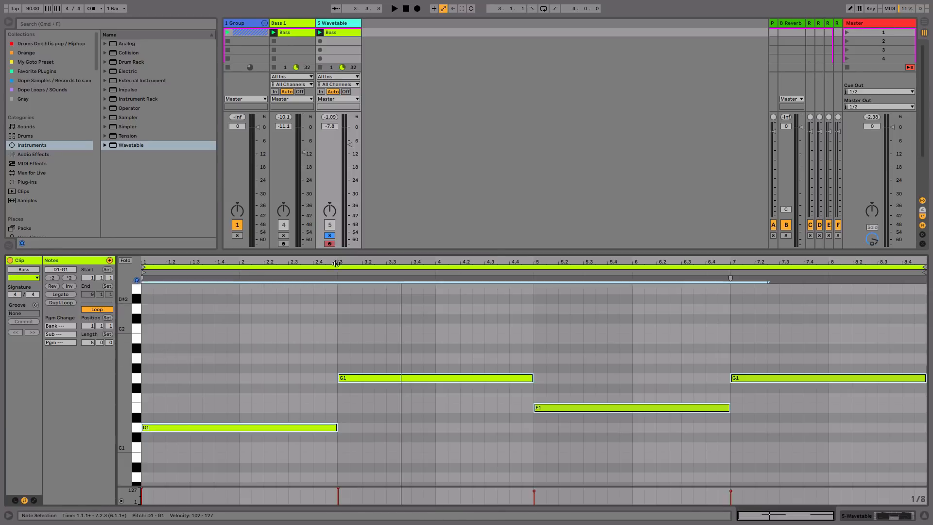
- Unsolo the 5 Wavetable track and set its volume to -11.6 dB while the full beat plays
{"action": "key", "text": "shift+Tab"}
{"action": "left_click", "coordinate": [329, 393]}
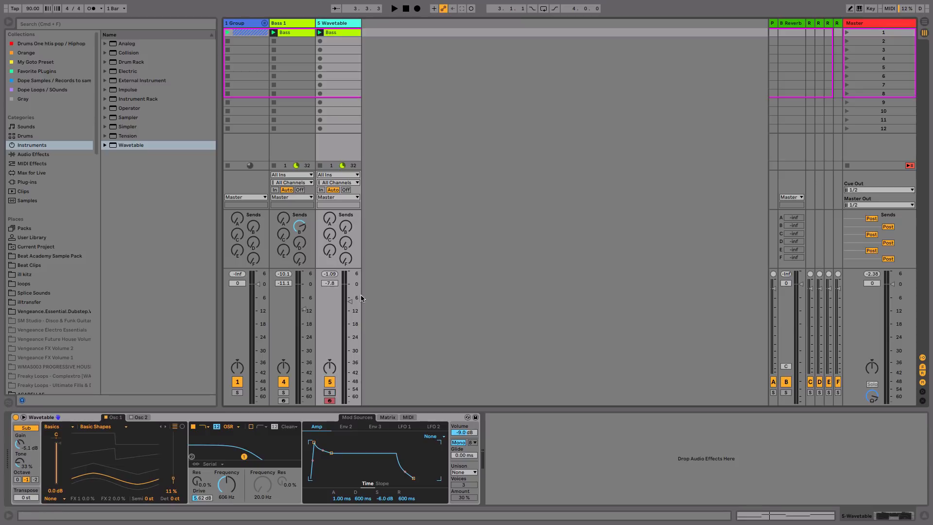
{"action": "key", "text": "space"}
{"action": "left_click_drag", "start_coordinate": [350, 302], "coordinate": [304, 309]}
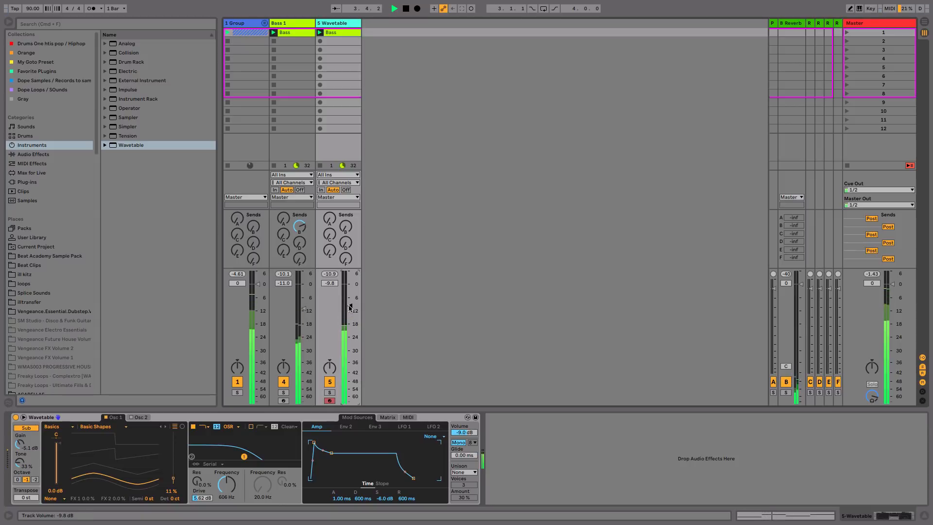
{"action": "left_click_drag", "start_coordinate": [350, 309], "coordinate": [350, 309]}
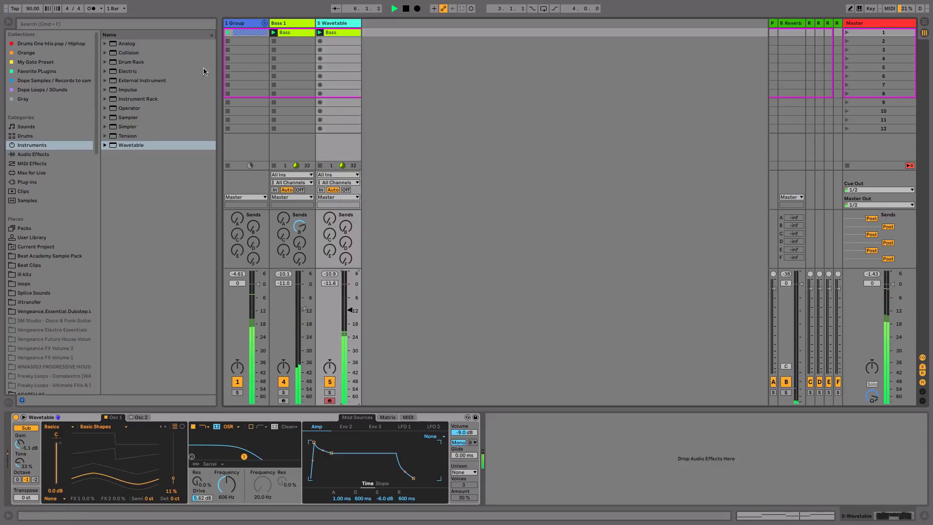
{"action": "key", "text": "space"}
- Add a Compressor to the 5 Wavetable track, with its sidechain input from 2-Drum Rack's kick, Pre FX
{"action": "left_click", "coordinate": [39, 154]}
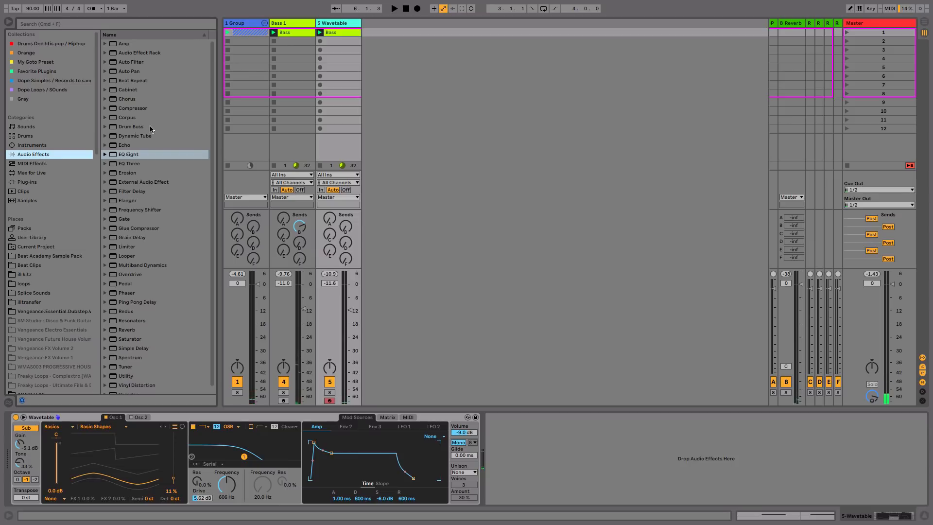
{"action": "left_click_drag", "start_coordinate": [131, 109], "coordinate": [554, 452]}
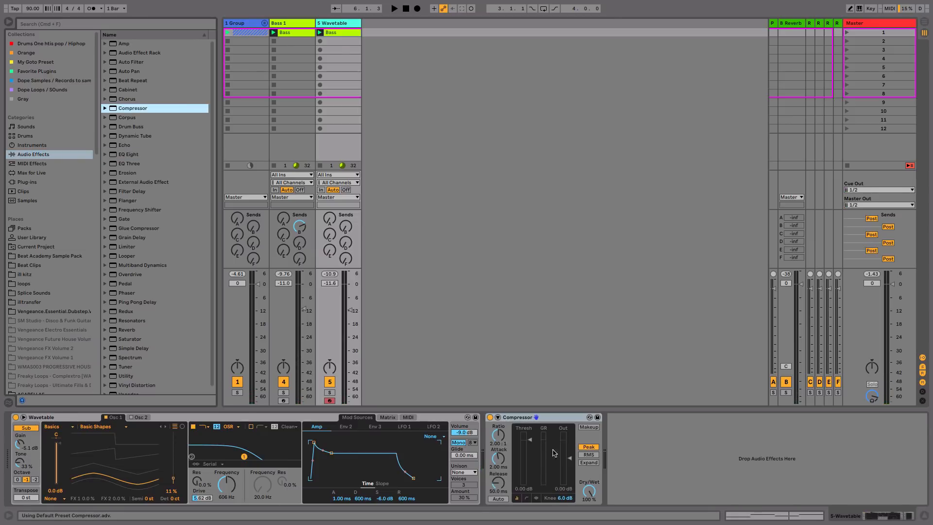
{"action": "left_click", "coordinate": [497, 417]}
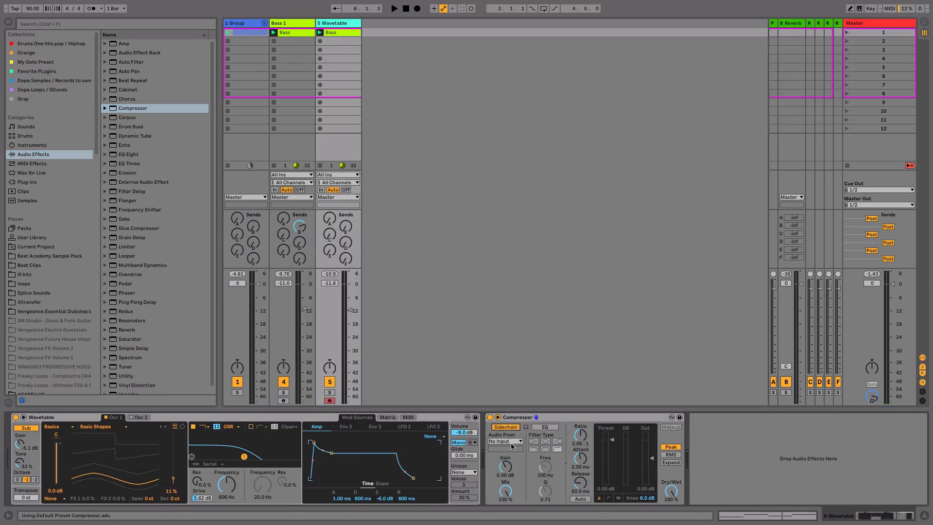
{"action": "left_click", "coordinate": [512, 441]}
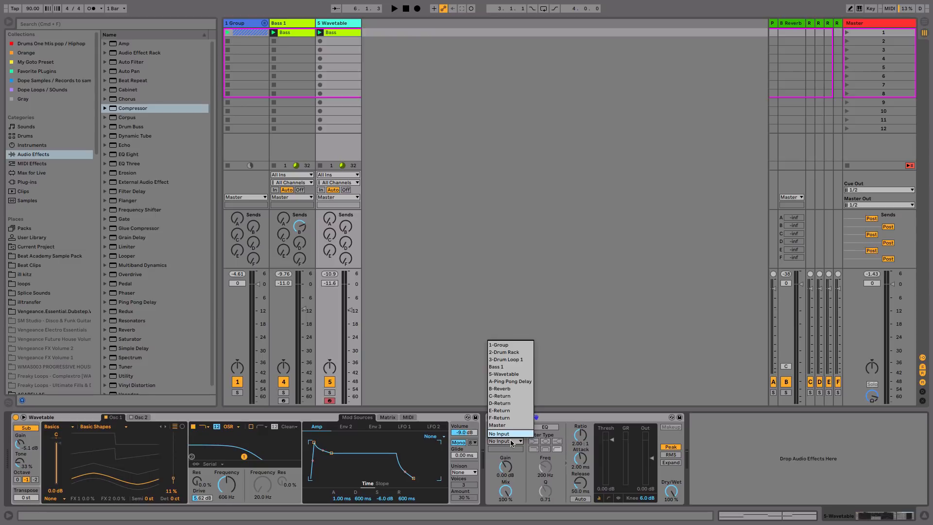
{"action": "left_click", "coordinate": [517, 352]}
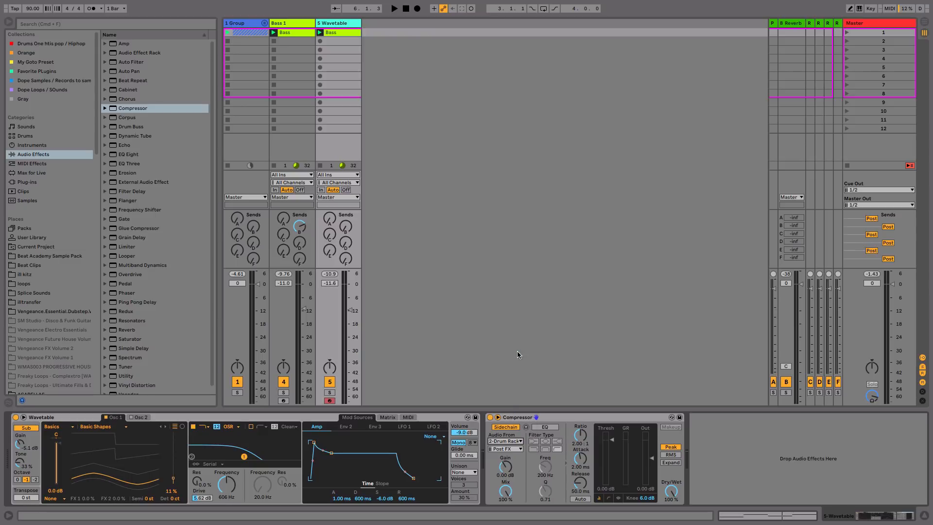
{"action": "left_click", "coordinate": [515, 449]}
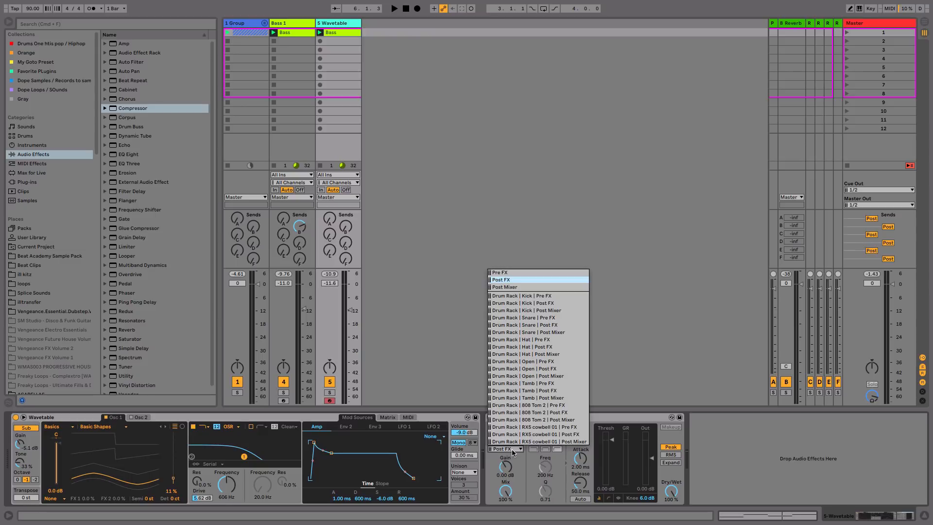
{"action": "left_click", "coordinate": [516, 296]}
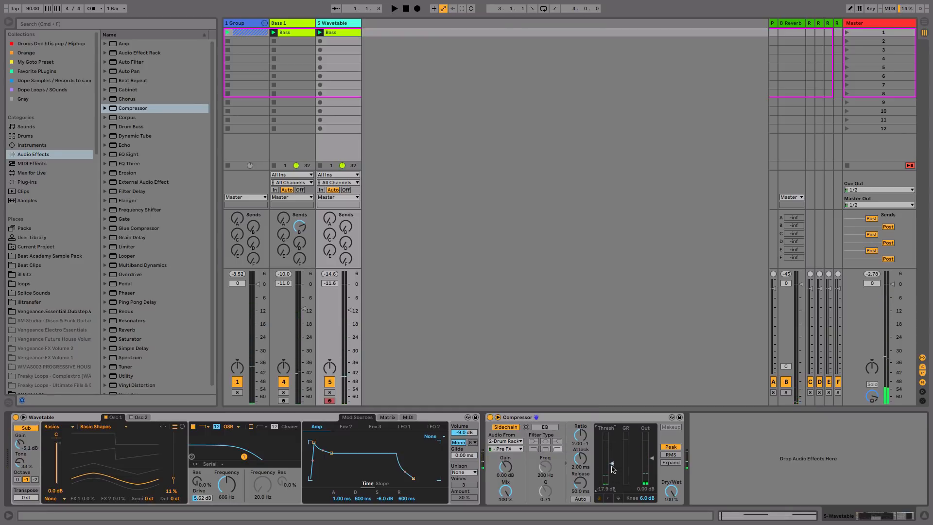
- Lower the Compressor's threshold and set the 5 Wavetable track's volume to -8.7 dB during playback
{"action": "key", "text": "space"}
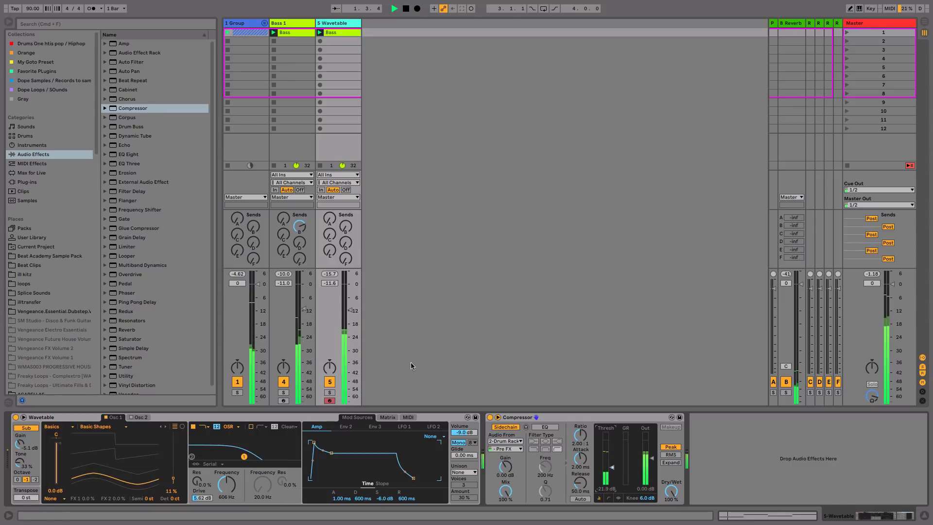
{"action": "left_click_drag", "start_coordinate": [349, 310], "coordinate": [350, 305]}
{"action": "key", "text": "space"}
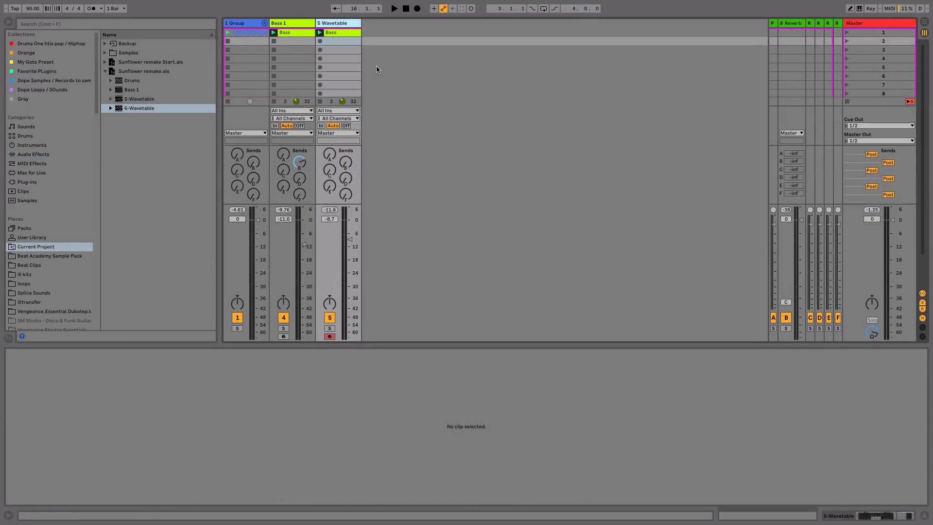
- Create another Wavetable track after 5 Wavetable, solo it, and set its Osc 1 wavetable to Saw Harmonics
{"action": "left_click", "coordinate": [42, 146]}
{"action": "left_click_drag", "start_coordinate": [130, 145], "coordinate": [442, 45]}
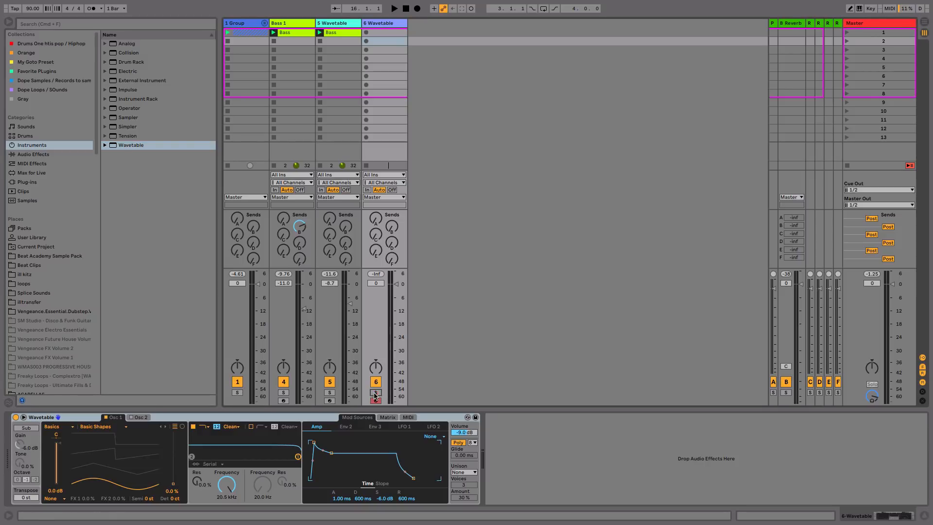
{"action": "left_click", "coordinate": [375, 393]}
{"action": "left_click", "coordinate": [107, 426]}
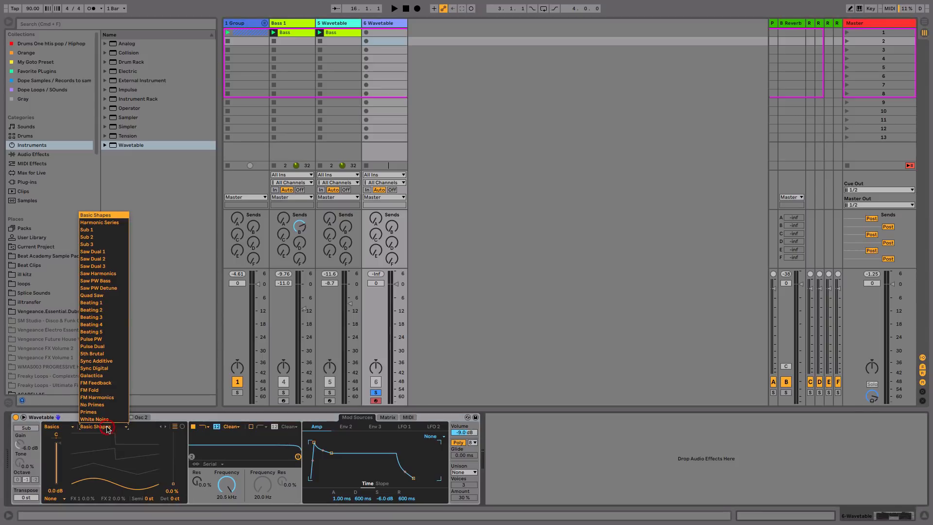
{"action": "left_click", "coordinate": [112, 273]}
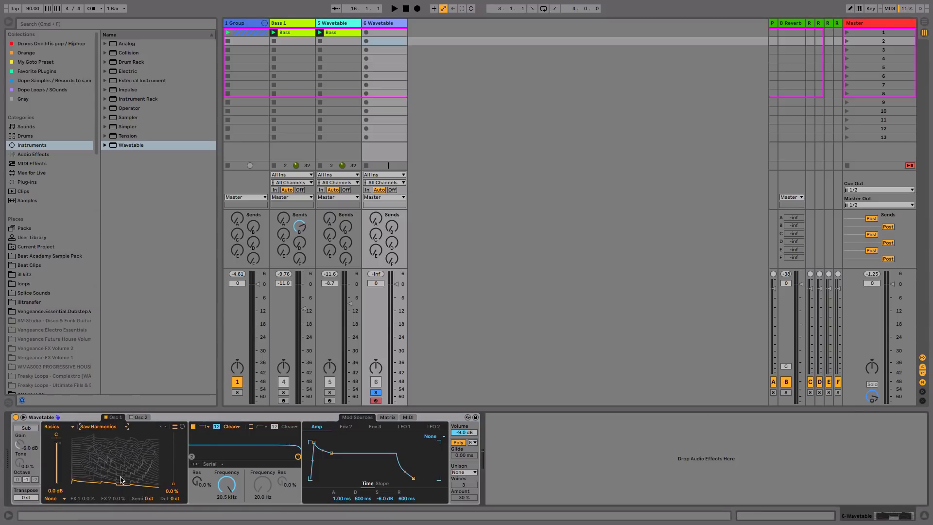
- Paste the copied clip into the 6 Wavetable track's first slot, launch it, and set the track volume to -7.2 dB
{"action": "right_click", "coordinate": [383, 35]}
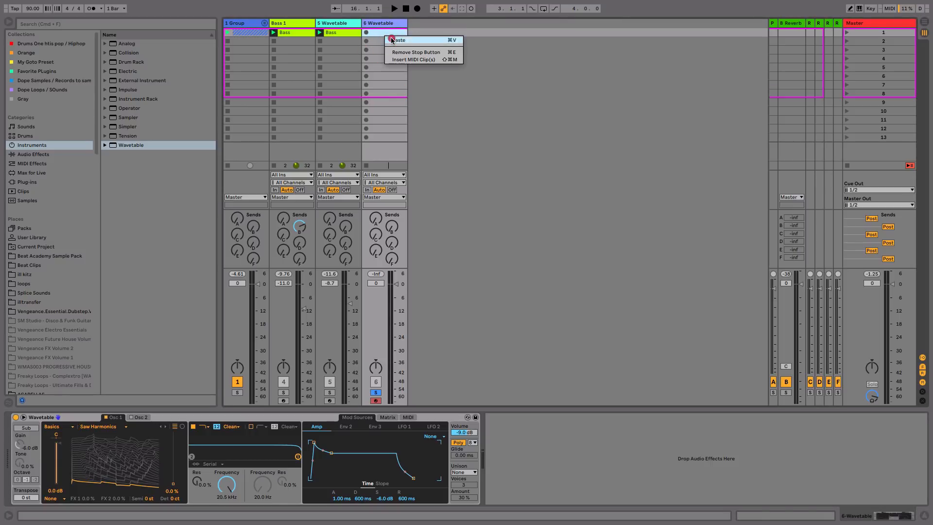
{"action": "left_click", "coordinate": [394, 42]}
{"action": "left_click", "coordinate": [365, 33]}
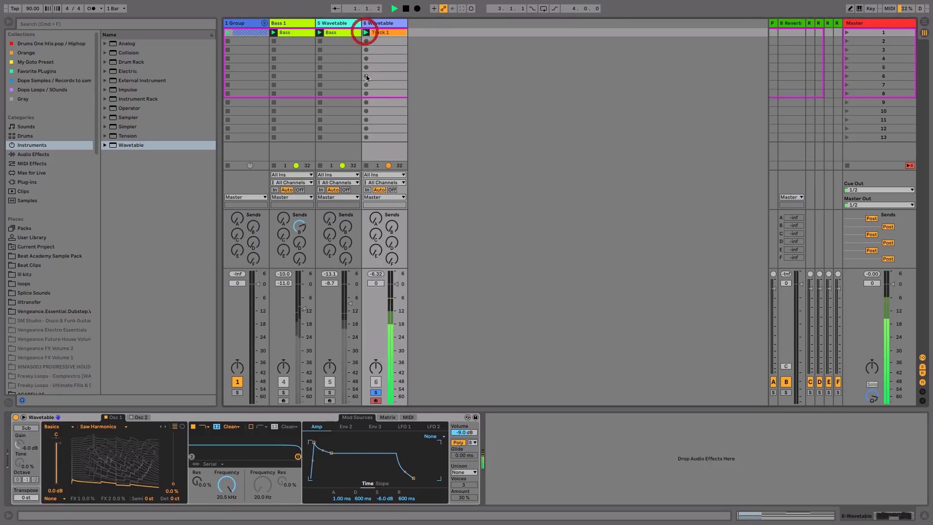
{"action": "left_click_drag", "start_coordinate": [396, 284], "coordinate": [395, 302]}
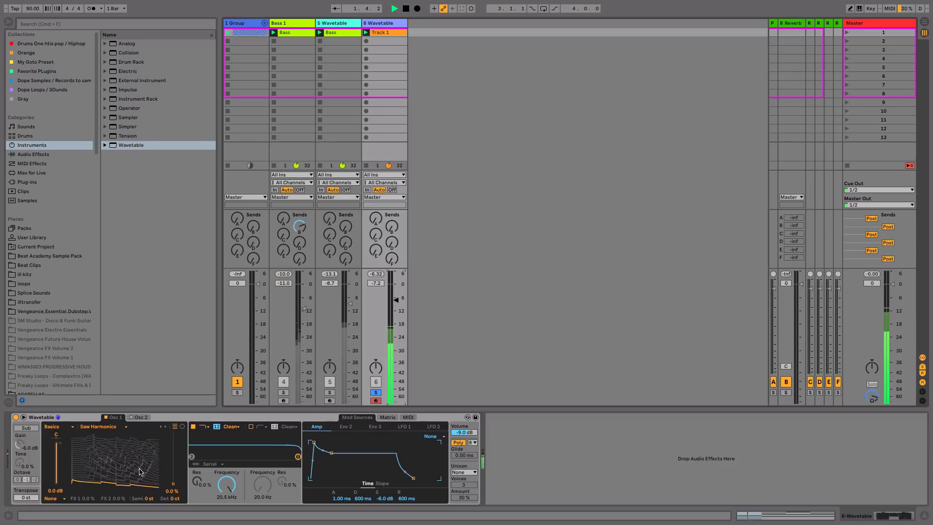
- Set Osc 1's wavetable position to 69 %, and the first filter to 890 Hz frequency with 19 % resonance
{"action": "left_click_drag", "start_coordinate": [137, 470], "coordinate": [137, 433]}
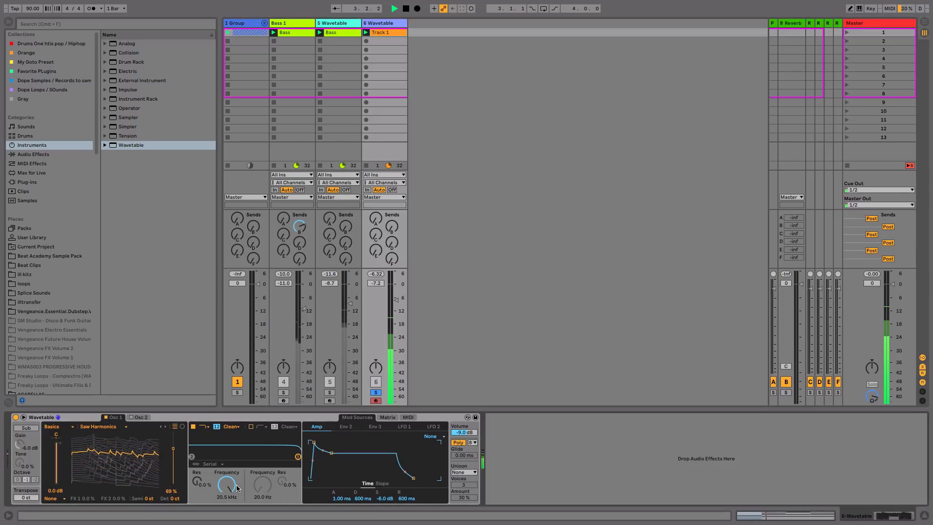
{"action": "key", "text": "space"}
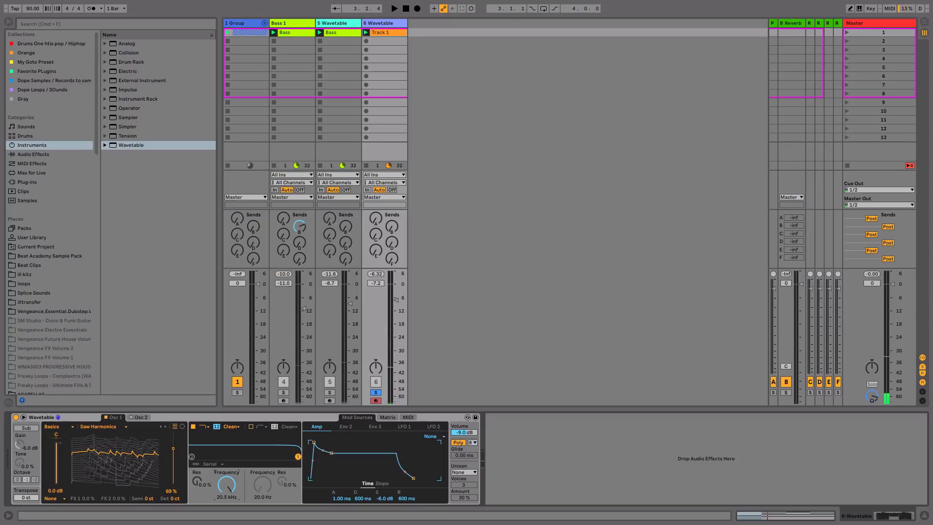
{"action": "mouse_move", "coordinate": [227, 482]}
{"action": "left_mouse_down"}
{"action": "mouse_move", "coordinate": [216, 484]}
{"action": "mouse_move", "coordinate": [227, 492]}
{"action": "mouse_move", "coordinate": [226, 484]}
{"action": "left_mouse_up"}
{"action": "key", "text": "space"}
- Enable Osc 2 with Basic Shapes at 74 % position, -12 ct detune and -9.1 dB gain
{"action": "left_click", "coordinate": [140, 417]}
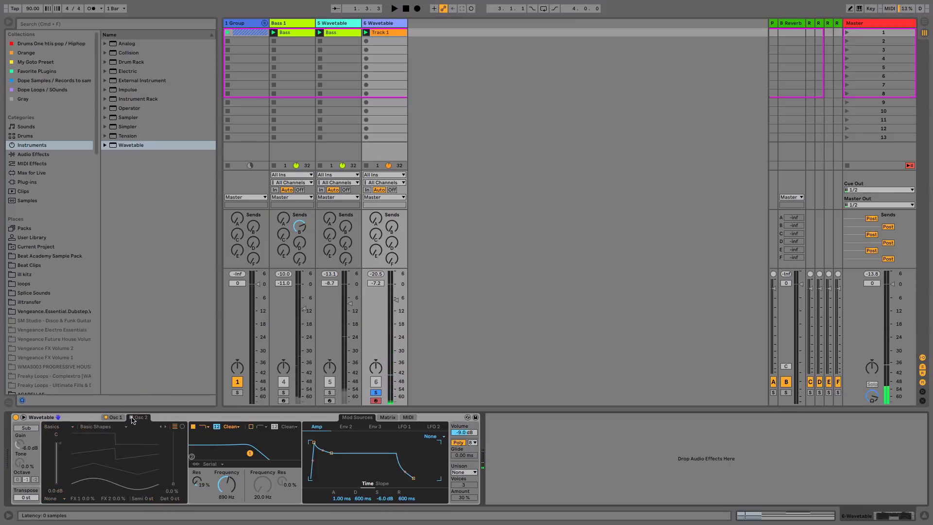
{"action": "left_click_drag", "start_coordinate": [74, 450], "coordinate": [74, 439]}
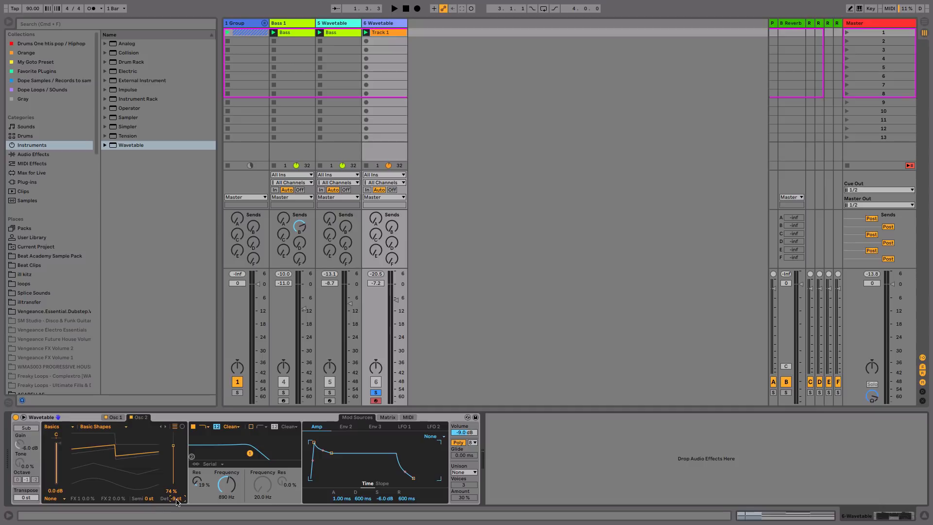
{"action": "left_click_drag", "start_coordinate": [176, 498], "coordinate": [177, 505]}
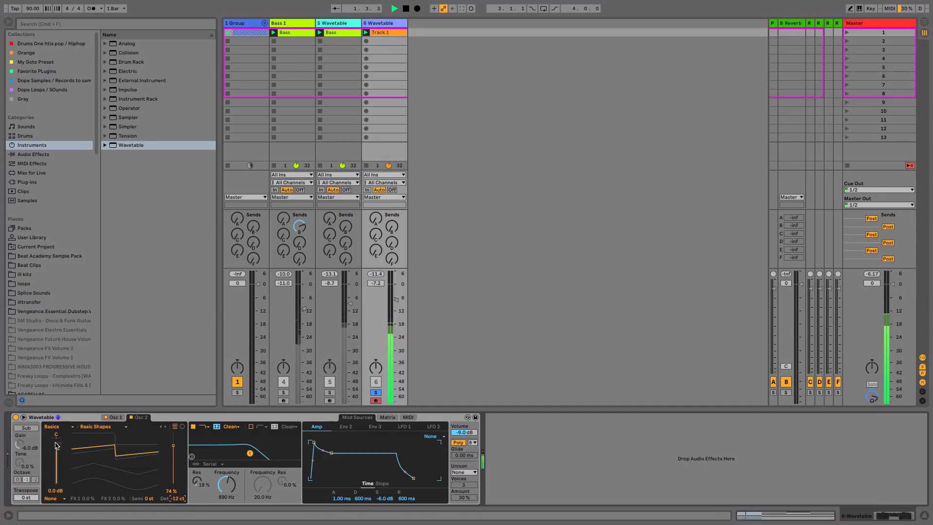
{"action": "left_click_drag", "start_coordinate": [56, 457], "coordinate": [56, 469]}
- Enable the sub oscillator with -6.4 dB gain and 23 % tone
{"action": "left_click", "coordinate": [29, 428]}
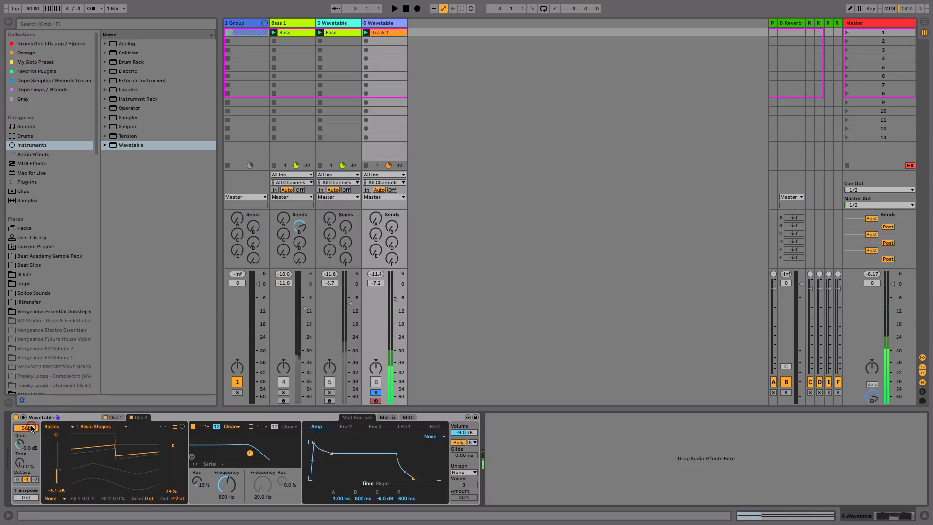
{"action": "key", "text": "space"}
{"action": "left_click_drag", "start_coordinate": [20, 444], "coordinate": [20, 463]}
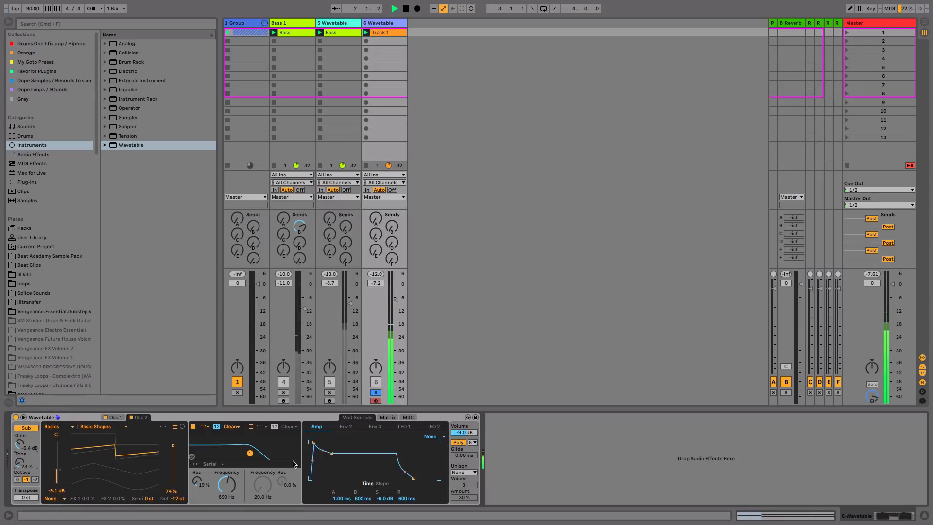
- Set the Wavetable's unison mode to Shimmer with an amount of 32 %
{"action": "left_click", "coordinate": [464, 472]}
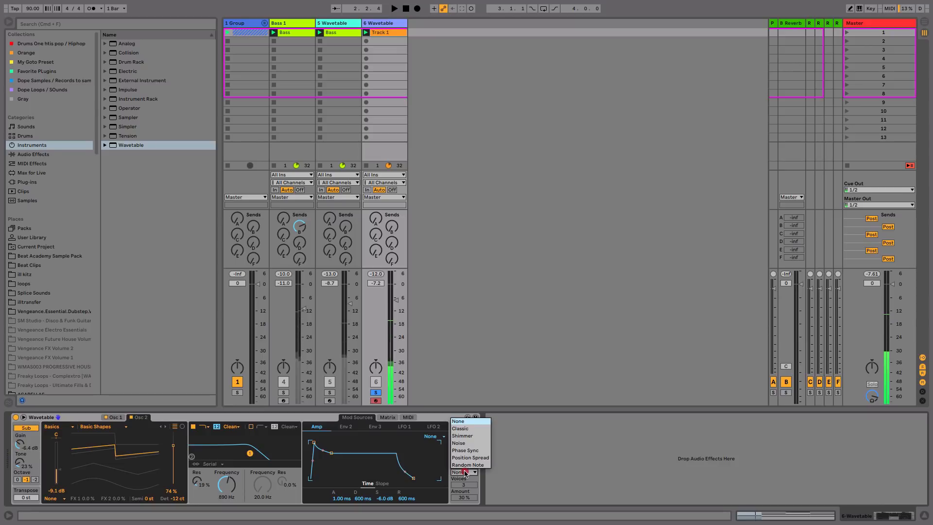
{"action": "left_click", "coordinate": [481, 436]}
{"action": "key", "text": "space"}
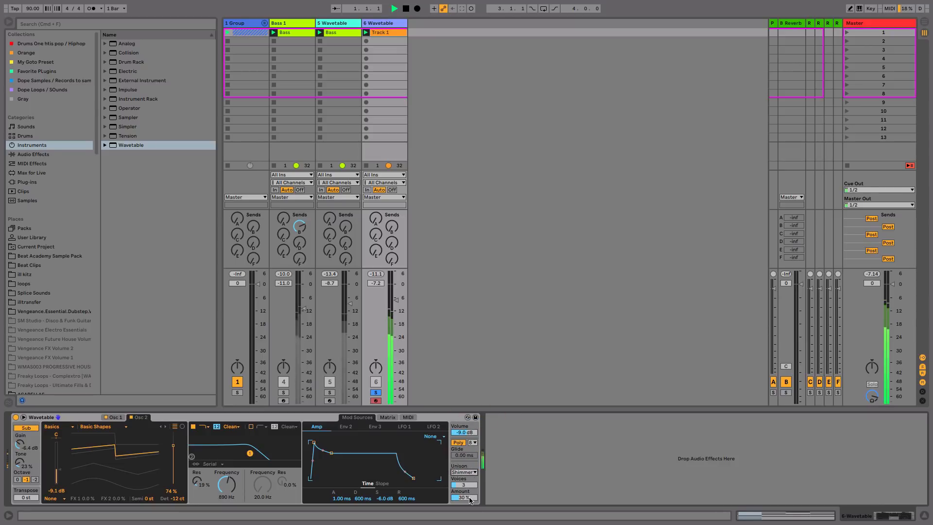
{"action": "left_click_drag", "start_coordinate": [470, 498], "coordinate": [470, 497]}
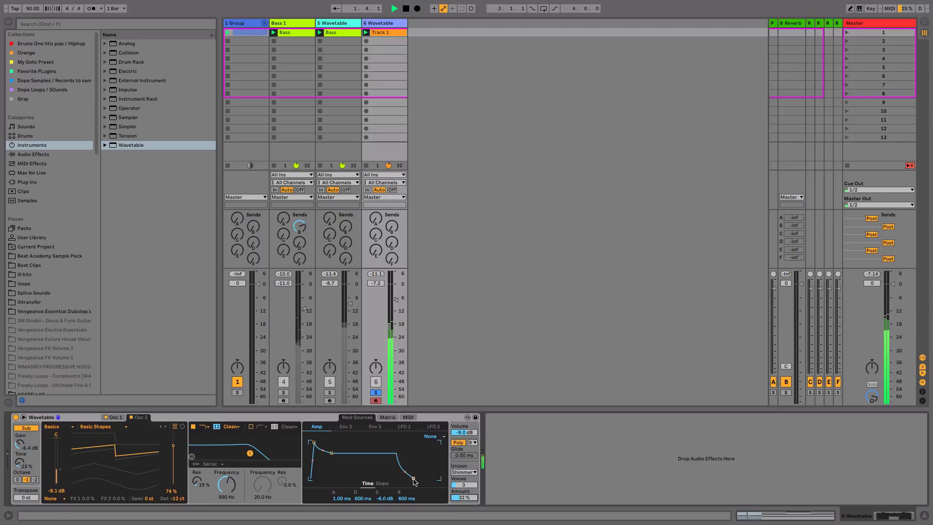
- Lengthen the amp envelope's release to 1.63 s and play the part from the start
{"action": "left_click_drag", "start_coordinate": [413, 478], "coordinate": [420, 480]}
{"action": "key", "text": "space"}
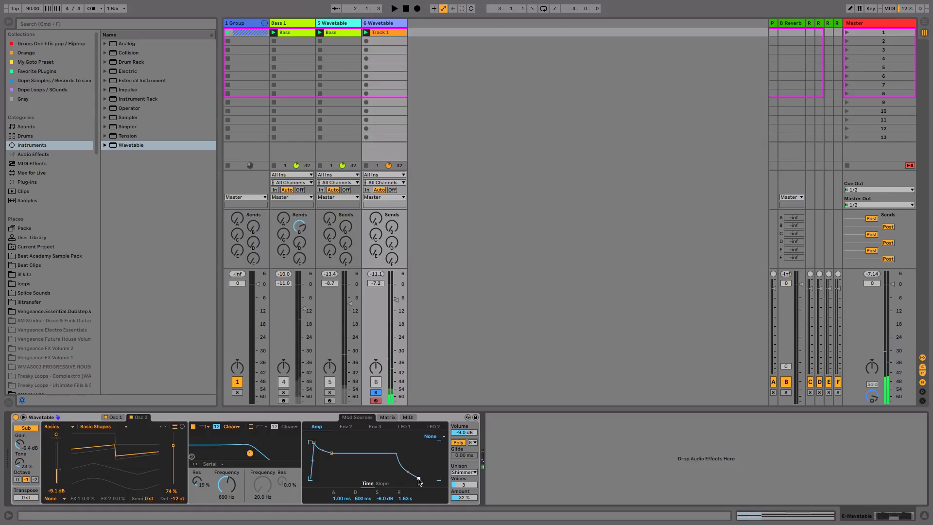
{"action": "key", "text": "space"}
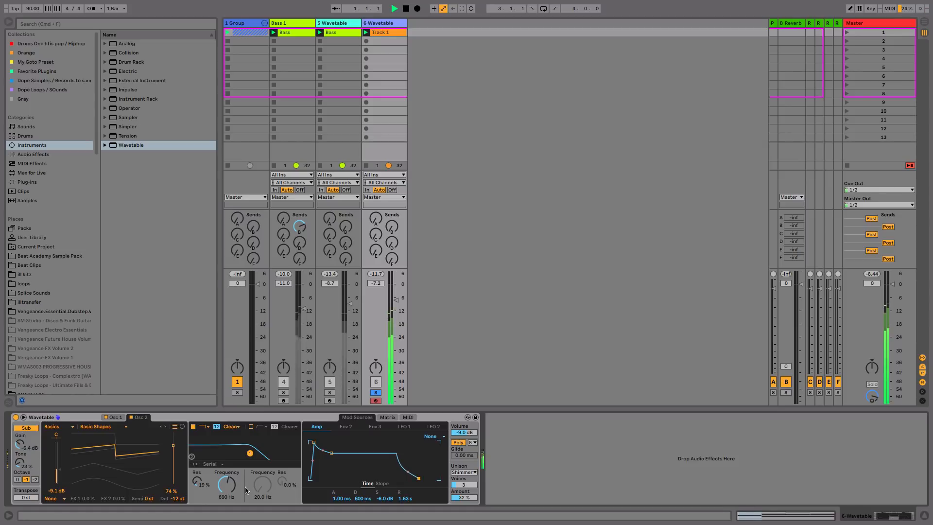
- Set the first filter to 514 Hz frequency and 25 % resonance, and Osc 1's wavetable position to 70 %
{"action": "left_click_drag", "start_coordinate": [222, 483], "coordinate": [203, 480]}
{"action": "left_click", "coordinate": [115, 417]}
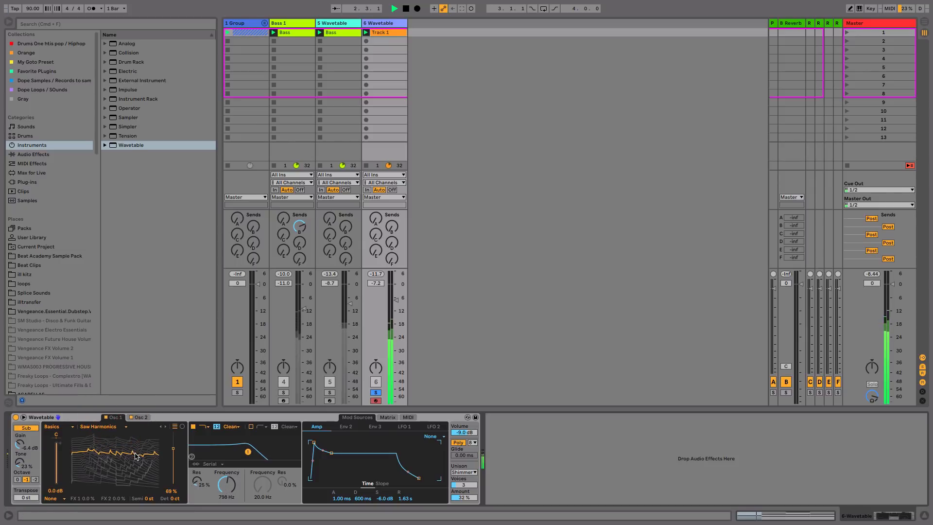
{"action": "left_click_drag", "start_coordinate": [135, 456], "coordinate": [110, 458]}
{"action": "key", "text": "space"}
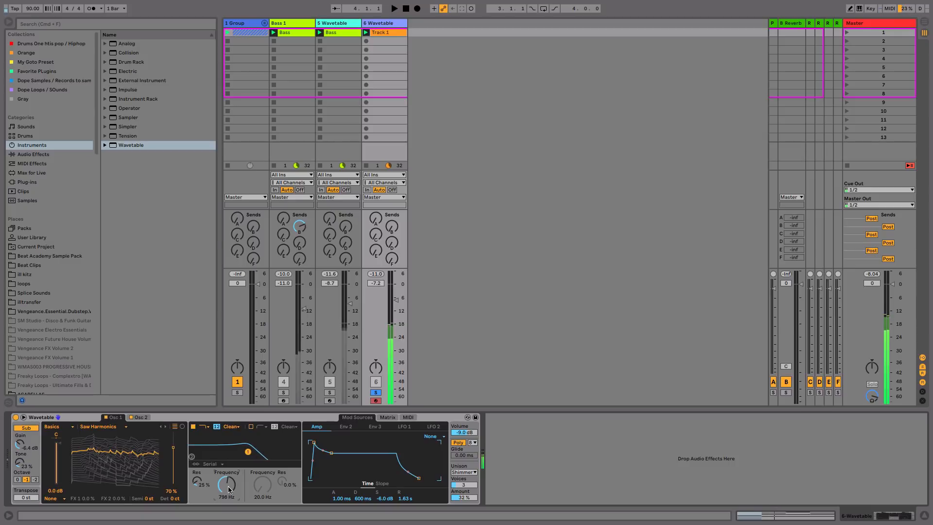
{"action": "left_click_drag", "start_coordinate": [229, 489], "coordinate": [228, 501]}
- Add a Reverb after the Wavetable and set its dry/wet mix to 45 % during playback
{"action": "left_click", "coordinate": [28, 155]}
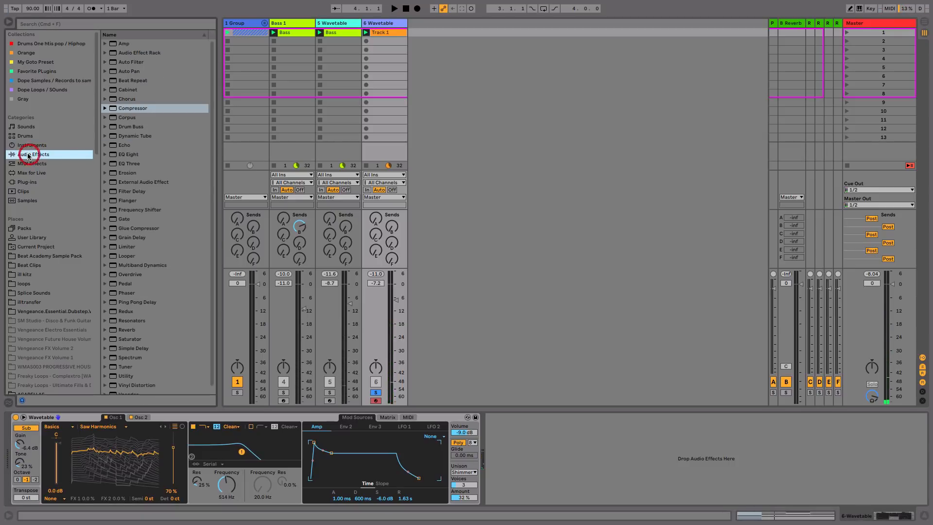
{"action": "left_click_drag", "start_coordinate": [146, 330], "coordinate": [586, 455]}
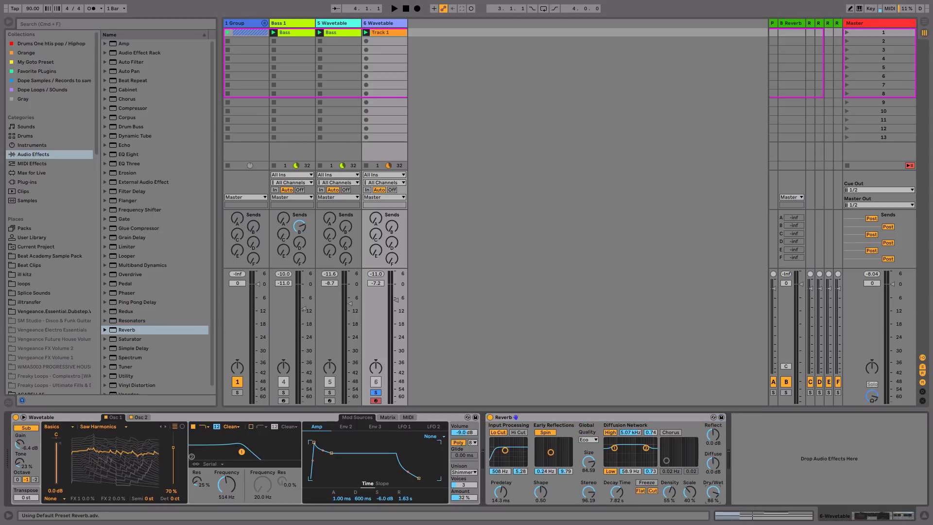
{"action": "scroll", "coordinate": [714, 492], "scroll_direction": "down", "scroll_amount": 5}
{"action": "key", "text": "space"}
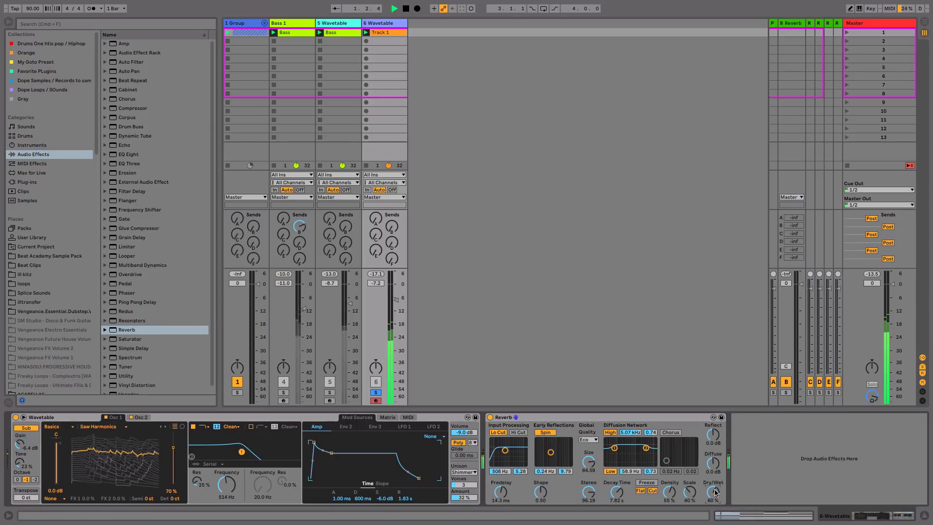
{"action": "scroll", "coordinate": [713, 492], "scroll_direction": "down", "scroll_amount": 3}
{"action": "scroll", "coordinate": [714, 493], "scroll_direction": "up", "scroll_amount": 2}
- Take the 6 Wavetable track out of solo and lower its volume to -11.8 dB
{"action": "left_click_drag", "start_coordinate": [396, 300], "coordinate": [396, 297]}
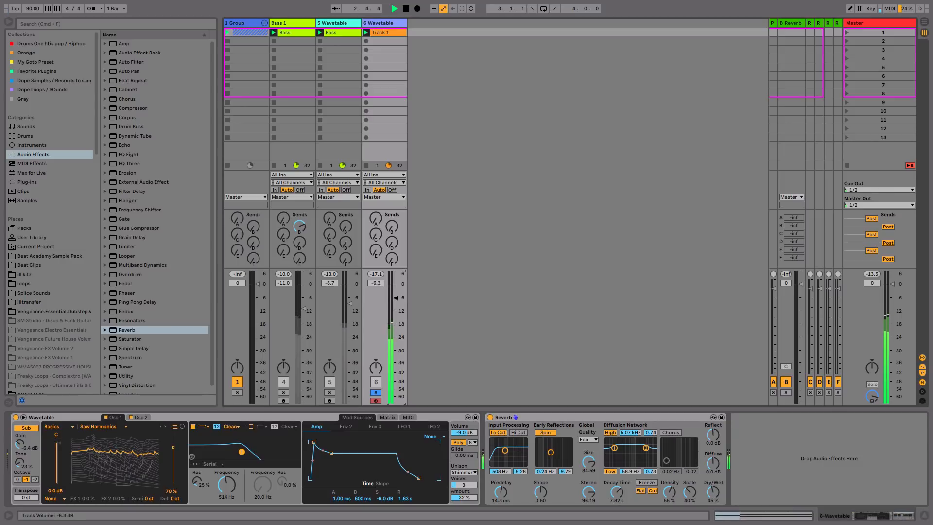
{"action": "key", "text": "space"}
{"action": "left_click", "coordinate": [376, 393]}
{"action": "left_click_drag", "start_coordinate": [396, 302], "coordinate": [396, 310]}
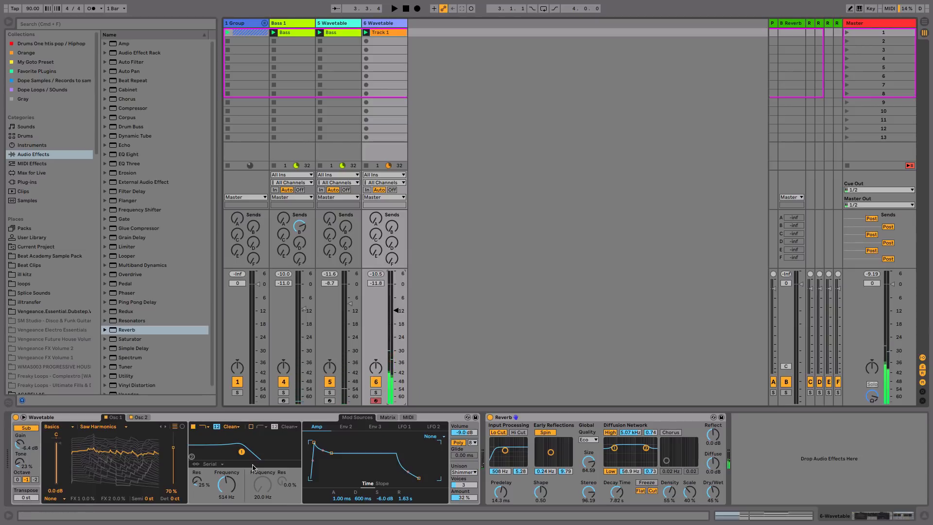
- Balance the 6 Wavetable track against the full mix at -12.2 dB, with its first filter at 514 Hz
{"action": "left_click_drag", "start_coordinate": [233, 485], "coordinate": [233, 490]}
{"action": "key", "text": "space"}
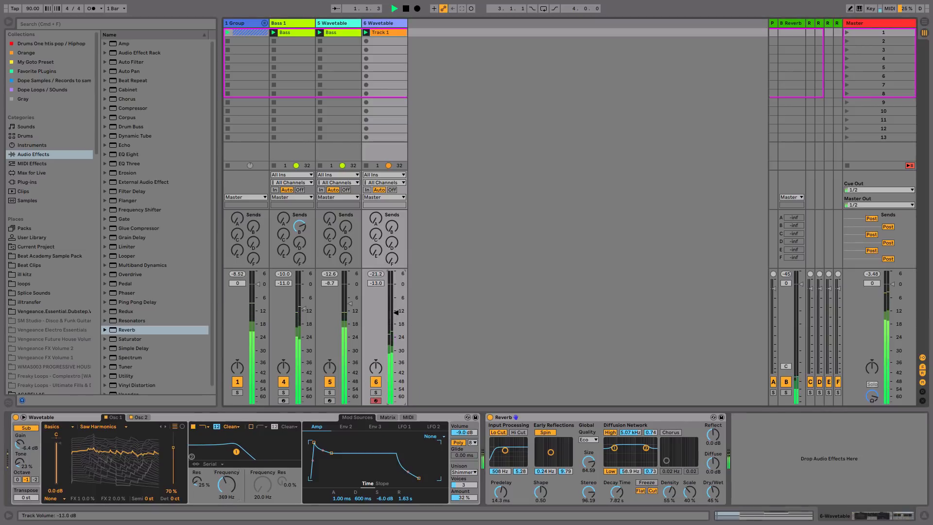
{"action": "left_click_drag", "start_coordinate": [396, 311], "coordinate": [397, 308]}
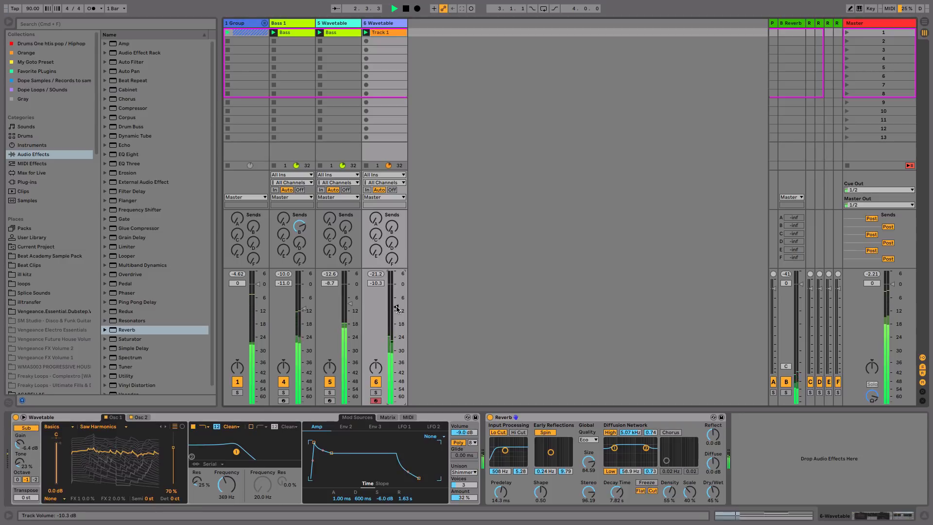
{"action": "left_click_drag", "start_coordinate": [397, 310], "coordinate": [396, 311]}
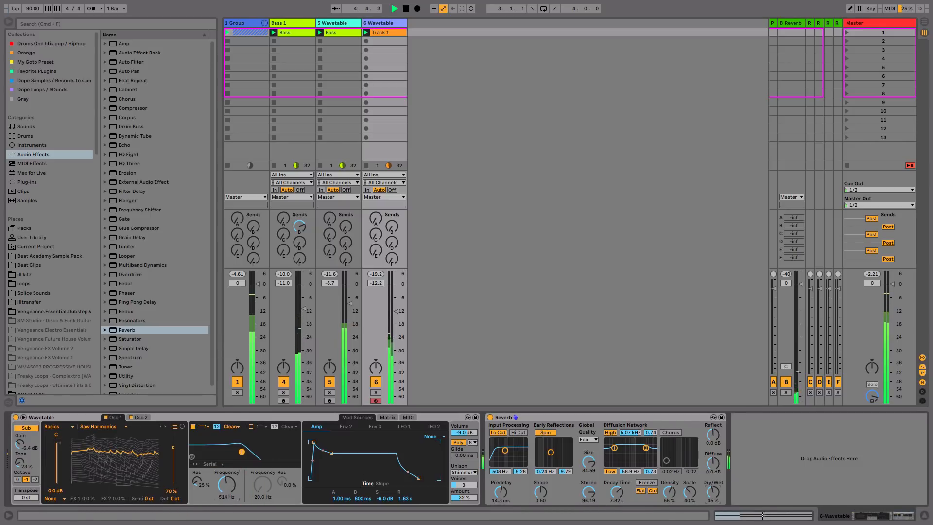
- Set the Reverb's dry/wet mix to 52 % and the 6 Wavetable track's volume to -14.0 dB
{"action": "left_click_drag", "start_coordinate": [715, 492], "coordinate": [716, 488]}
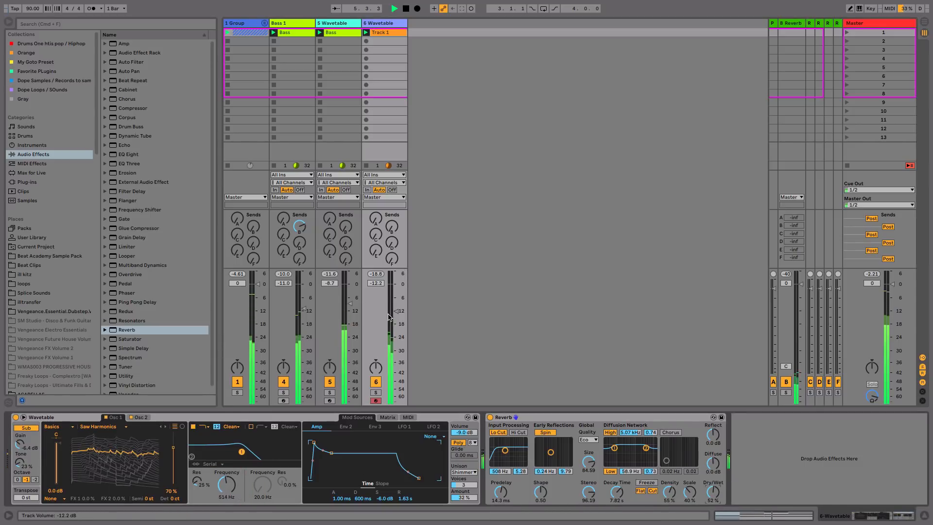
{"action": "left_click_drag", "start_coordinate": [396, 311], "coordinate": [396, 313]}
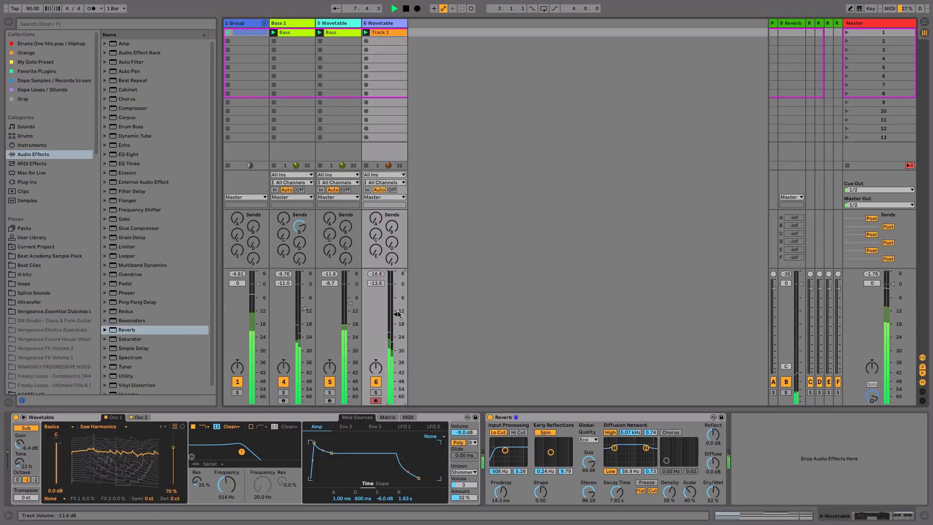
{"action": "left_click_drag", "start_coordinate": [396, 313], "coordinate": [398, 316]}
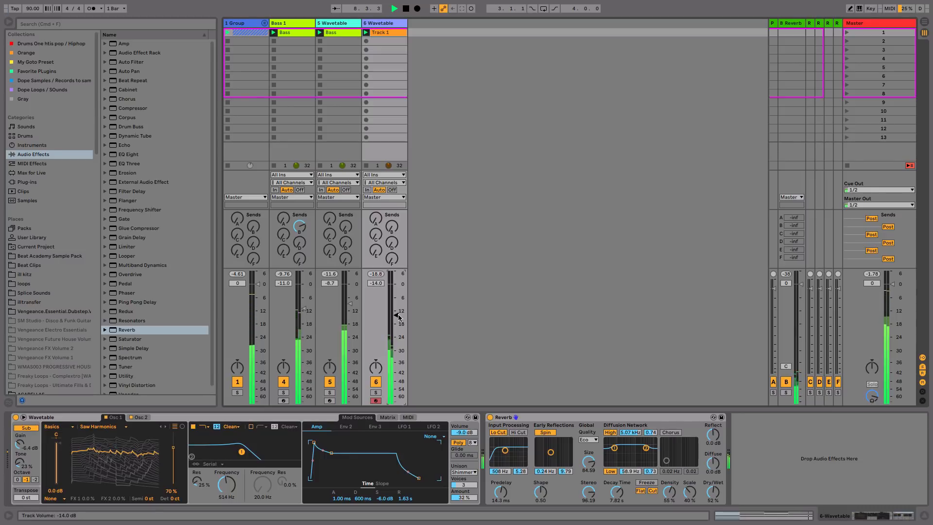
{"action": "key", "text": "space"}
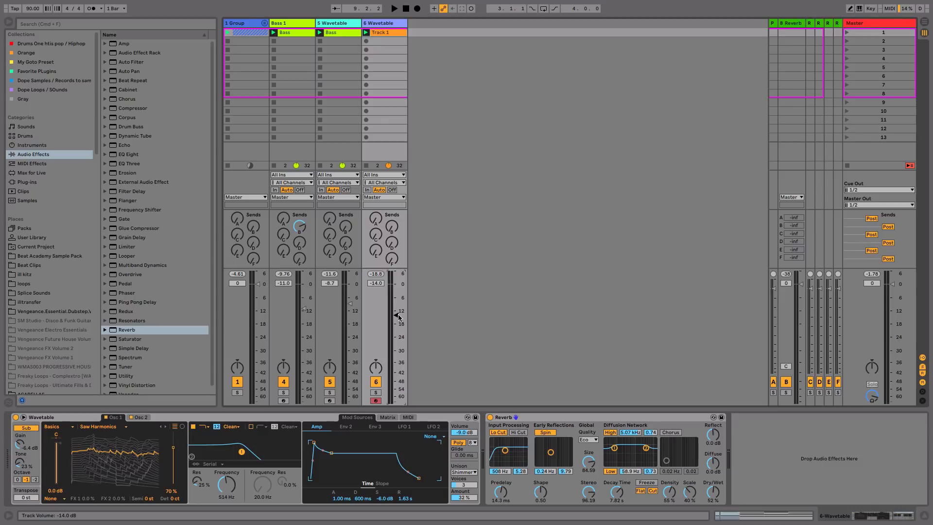
- Open the Trans FXs folder in the Beat Academy Sample Pack
{"action": "left_click", "coordinate": [59, 255]}
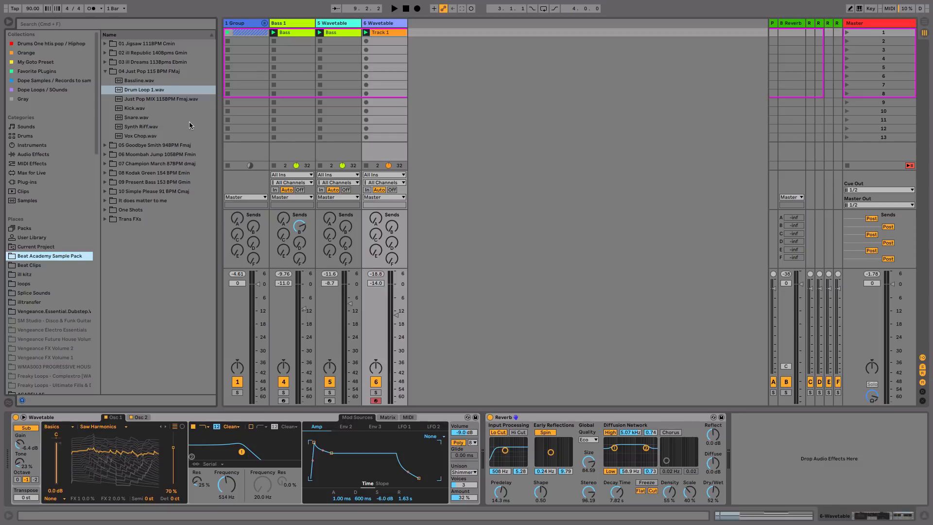
{"action": "left_click", "coordinate": [104, 210]}
{"action": "left_click", "coordinate": [103, 201]}
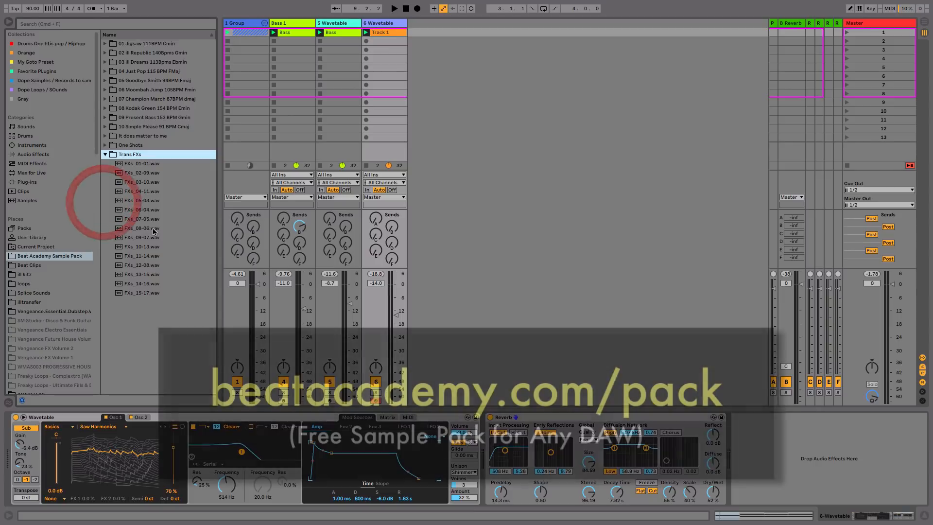